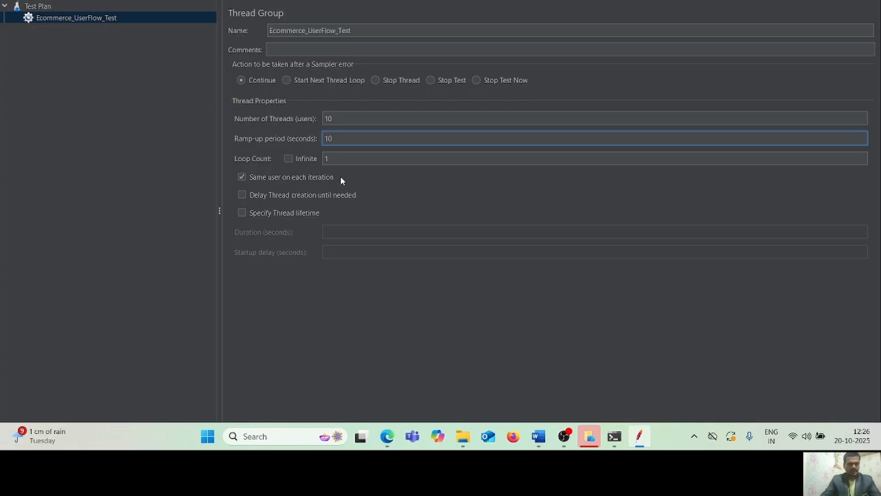
- Switch to the Word guide and review the Step 1 thread settings and the Step 2 instructions on adding HTTP Request Defaults
click(334, 163)
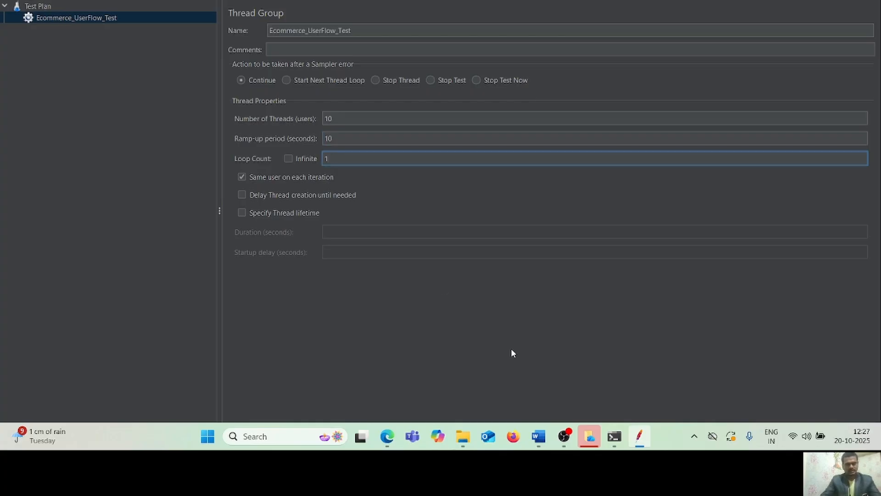
click(538, 436)
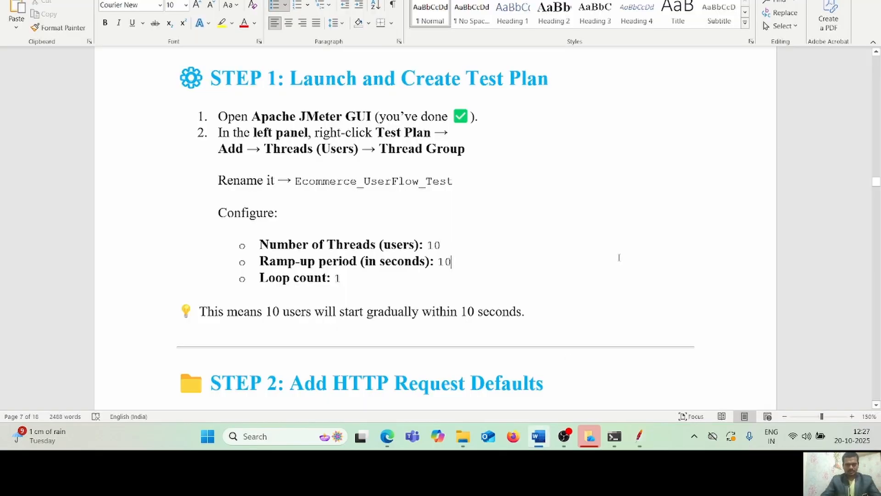
key(Down)
key(Down)
key(Down)
key(Down)
key(Down)
key(Down)
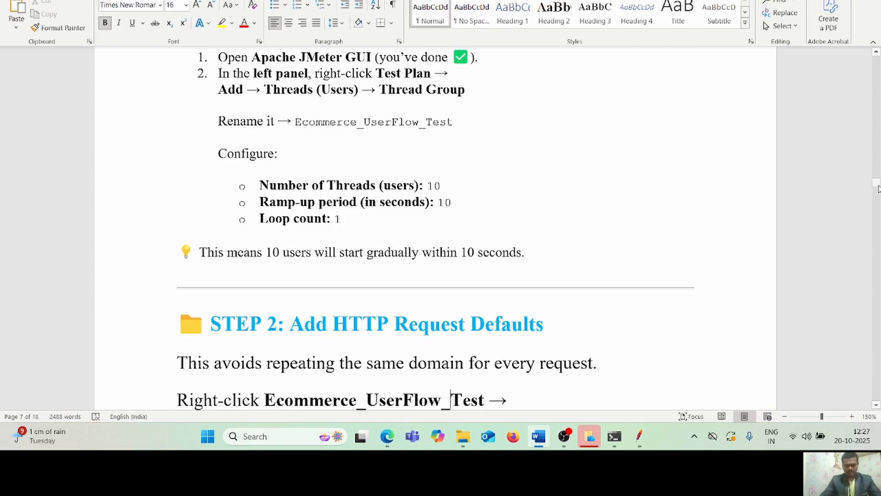
drag(877, 188, 877, 192)
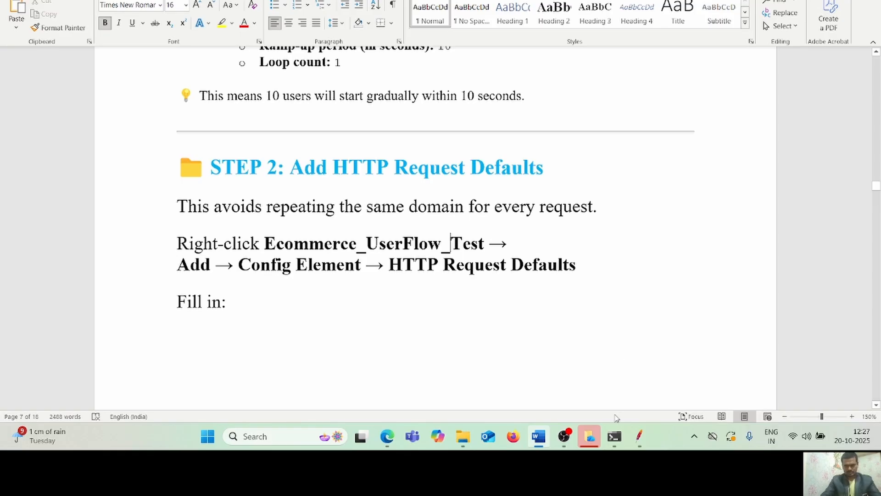
click(641, 437)
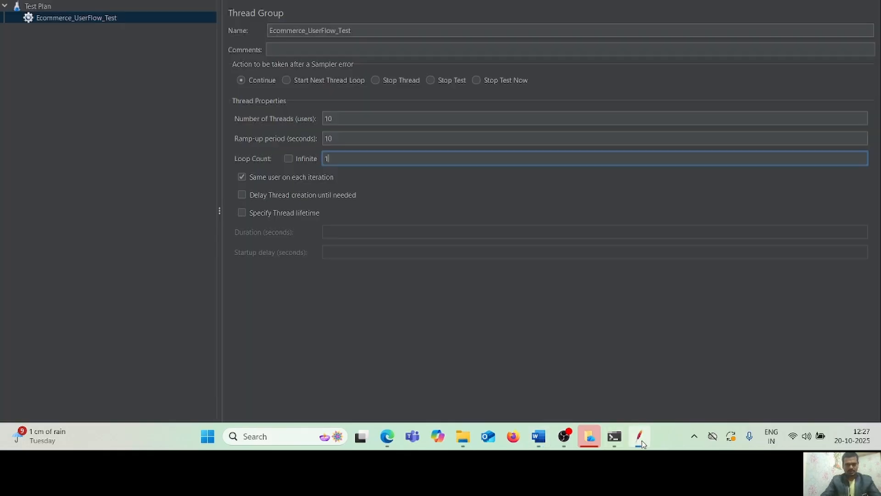
click(640, 437)
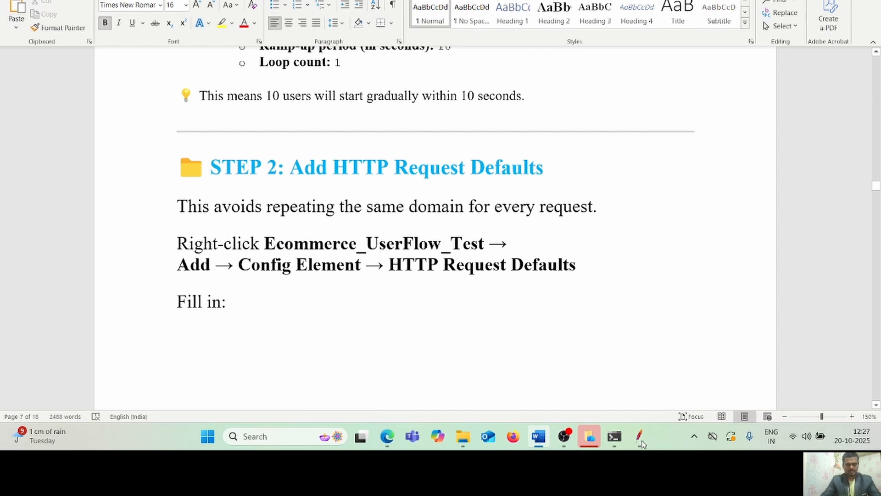
click(640, 437)
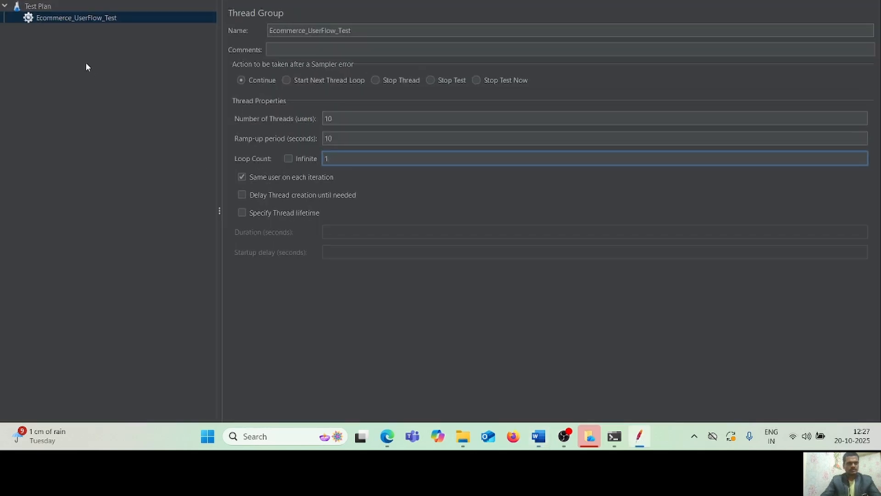
right_click(59, 18)
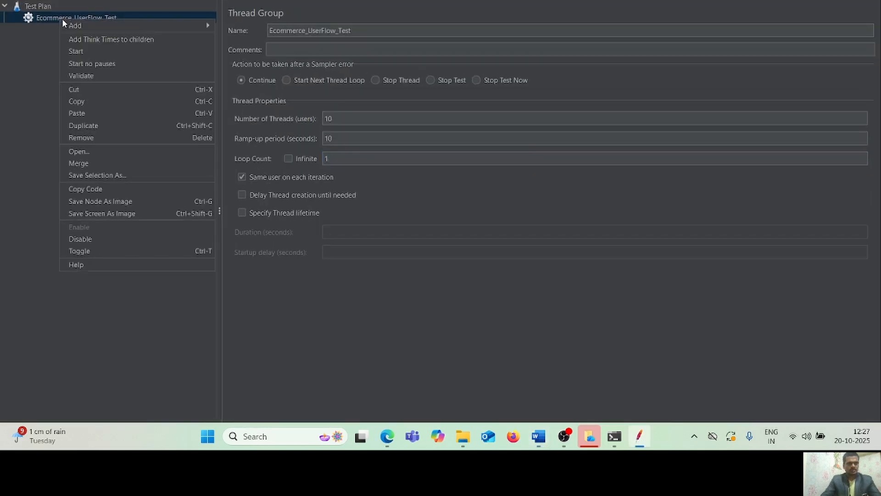
mouse_move(82, 26)
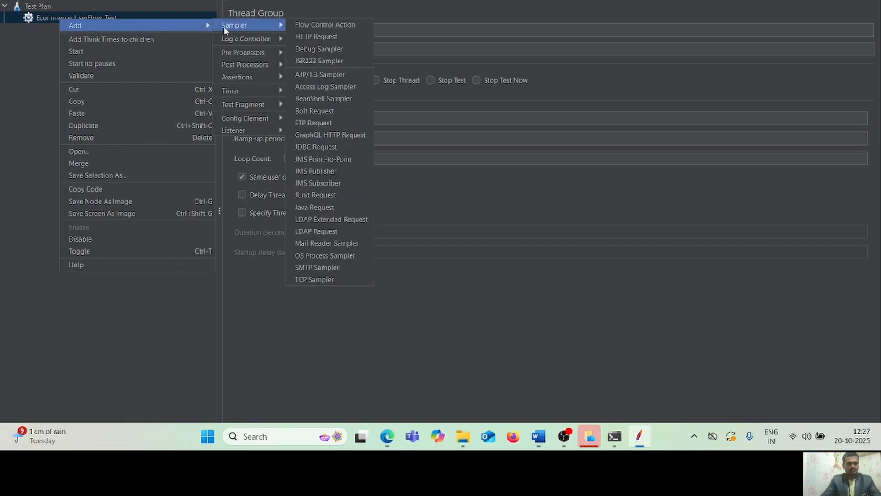
mouse_move(234, 91)
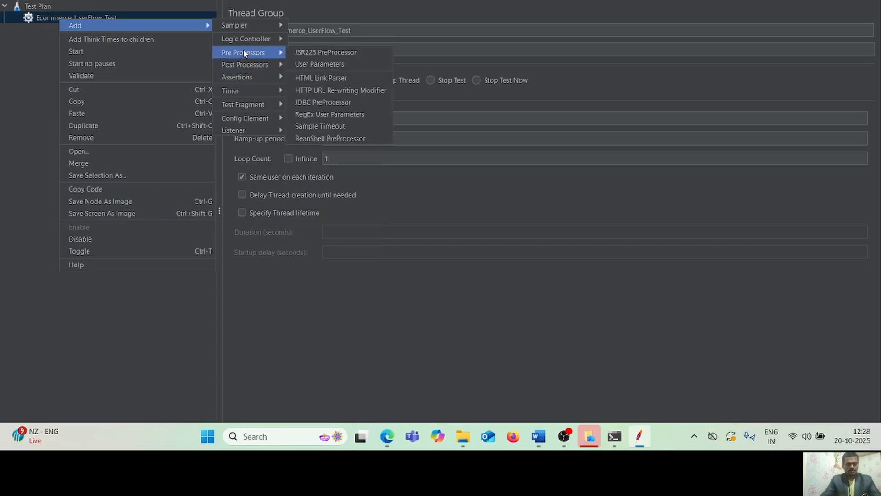
click(514, 333)
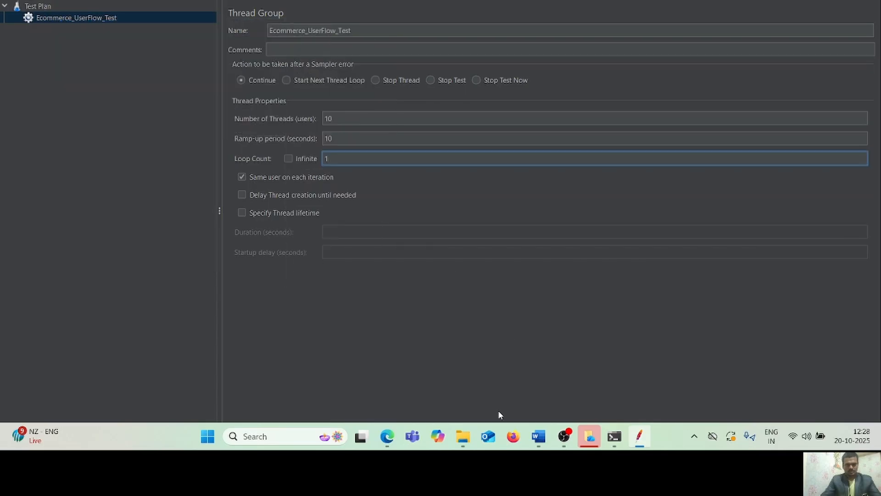
- Recheck Step 2 in the Word guide, and in JMeter add an HTTP Request Defaults config element to the Ecommerce_UserFlow_Test thread group
click(539, 436)
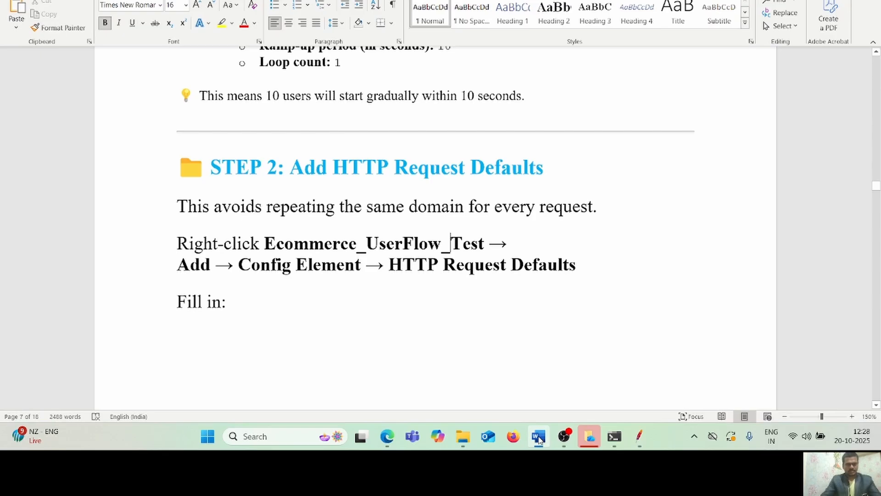
key(alt+Tab)
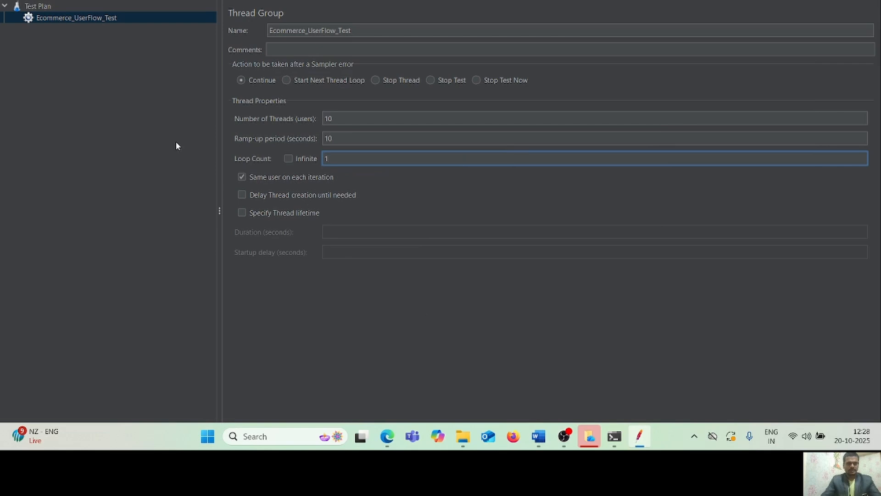
right_click(60, 16)
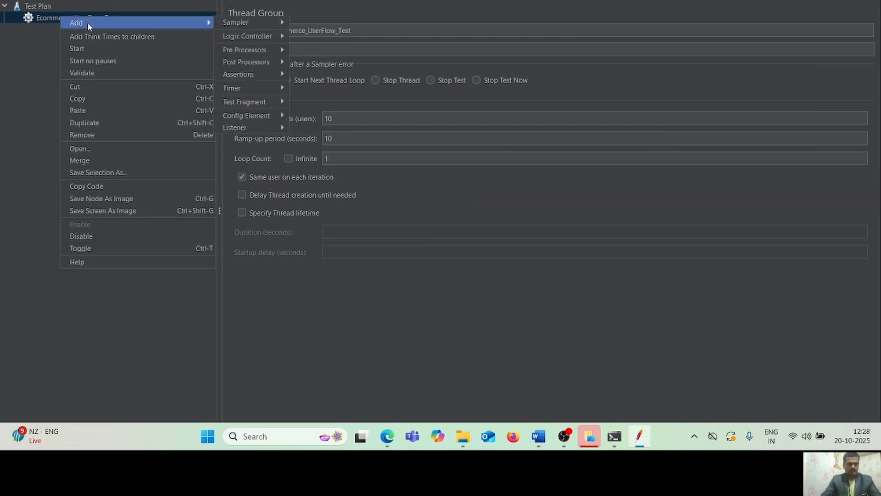
mouse_move(257, 117)
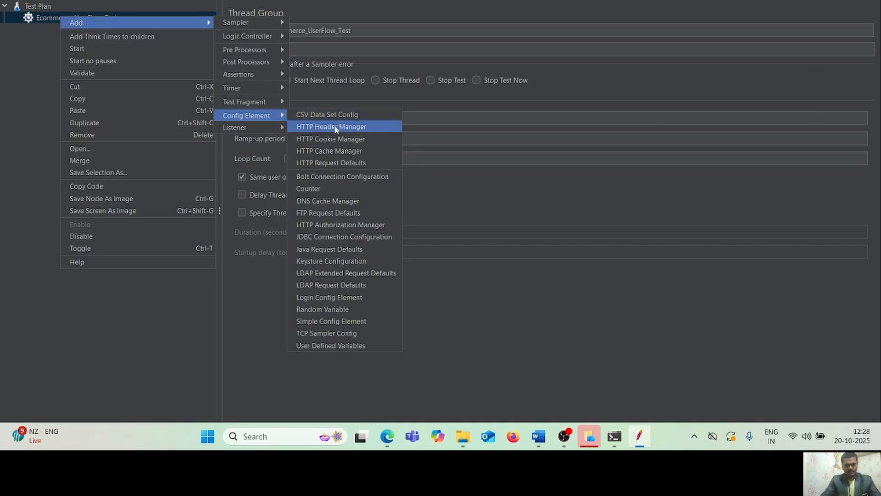
click(331, 164)
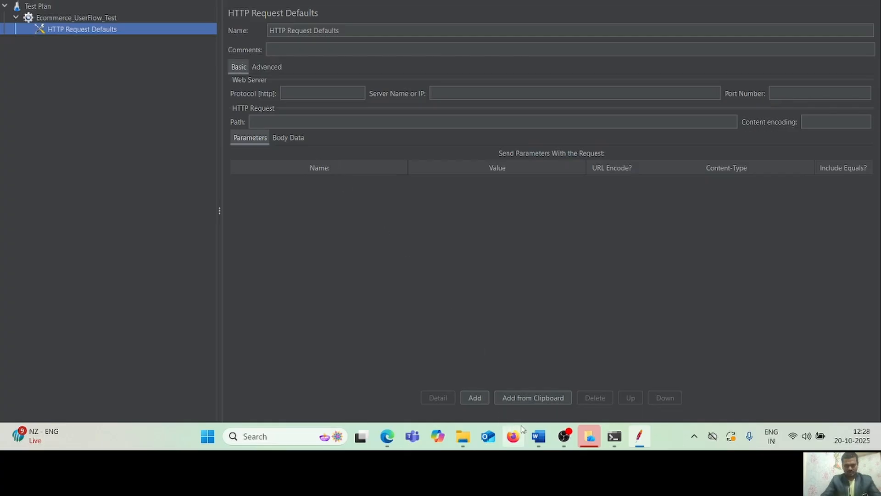
- Switch to the Word guide and read the table of field values for HTTP Request Defaults
click(541, 440)
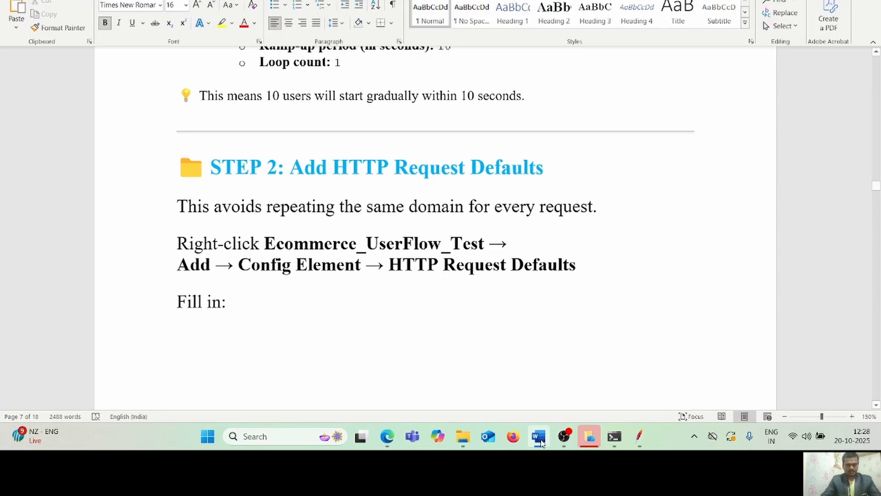
click(810, 228)
key(Down)
key(Down)
key(Down)
key(Down)
key(Down)
key(Down)
key(Down)
key(Down)
key(Down)
key(Down)
key(Down)
key(Down)
key(Down)
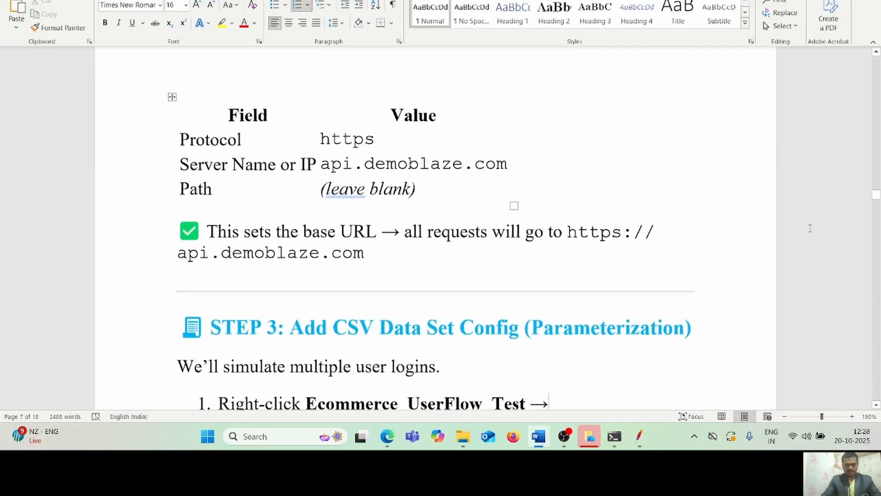
key(Down)
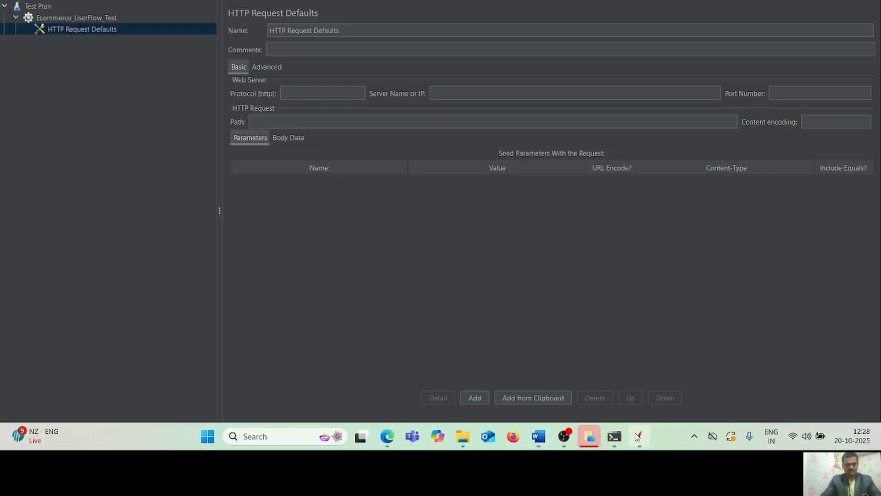
- Return to JMeter and set the protocol of HTTP Request Defaults to https
key(alt+Tab)
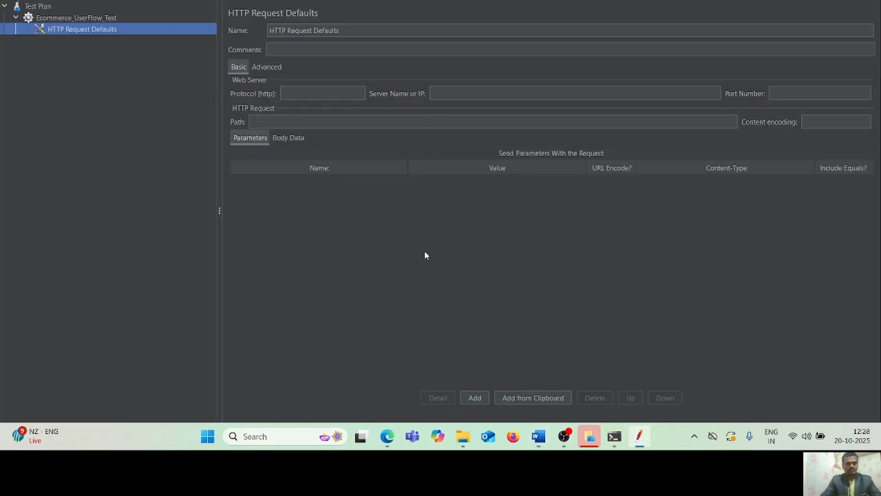
click(299, 93)
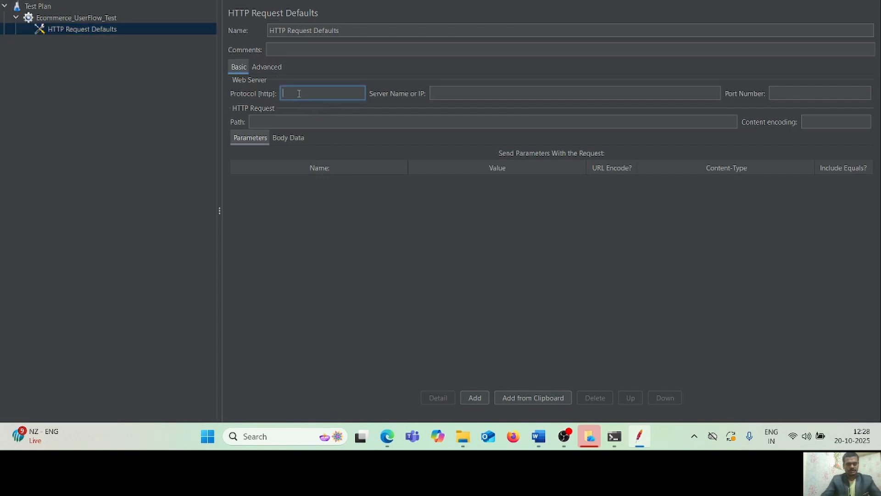
text(http)
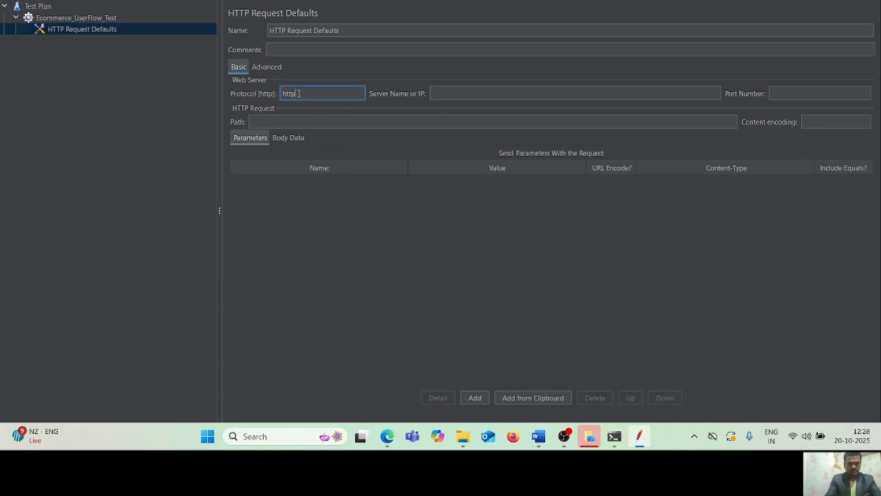
text(s)
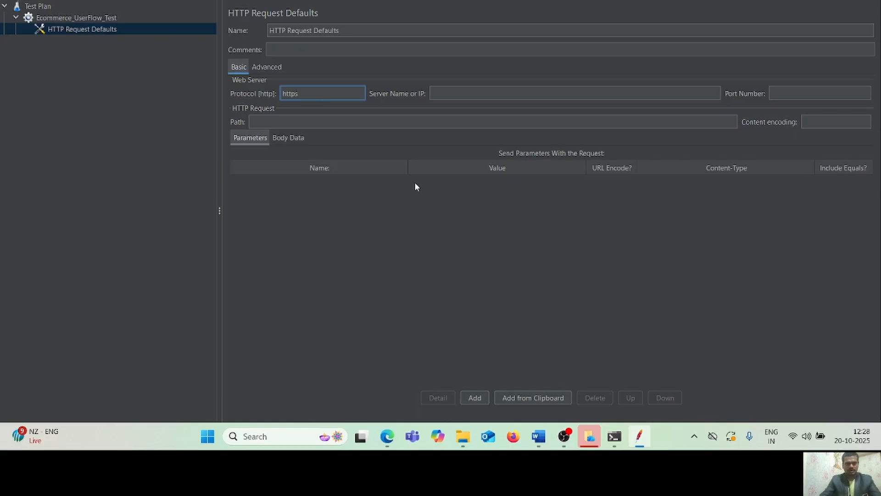
- Copy api.demoblaze.com from the table in the Word guide into the server name of HTTP Request Defaults in JMeter
click(449, 94)
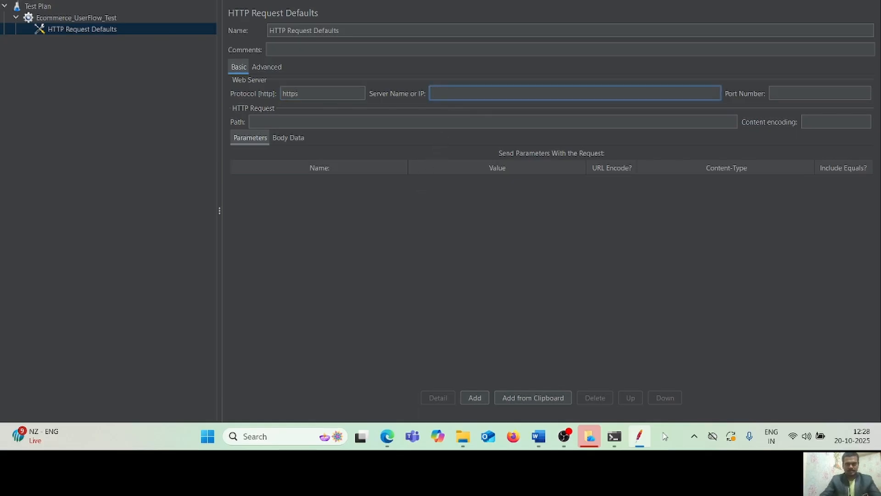
click(539, 437)
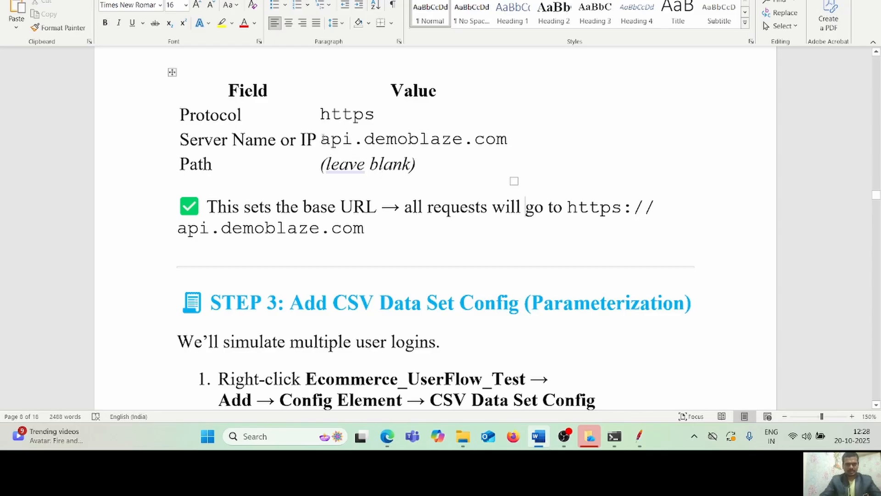
drag(323, 138, 497, 140)
key(ctrl+c)
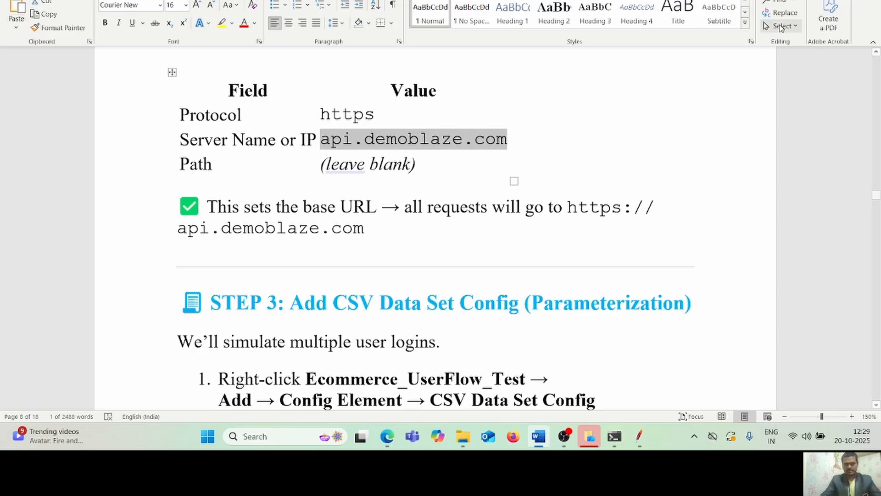
key(alt+Tab)
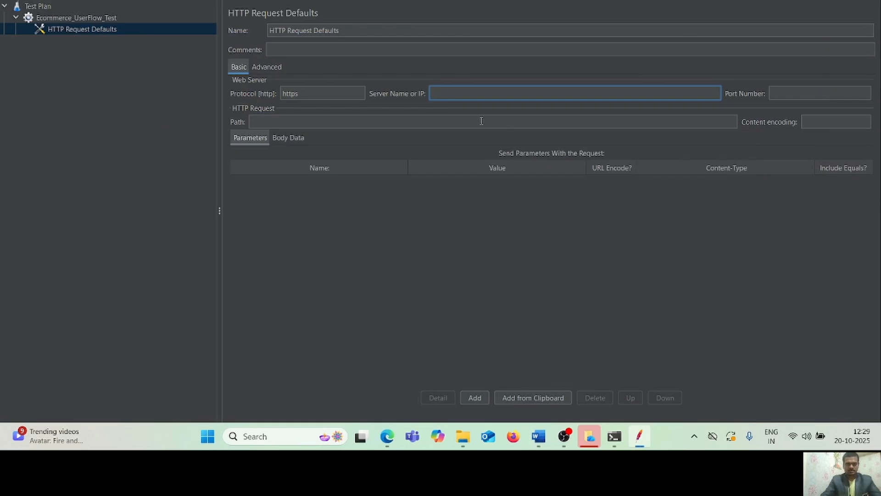
key(ctrl+v)
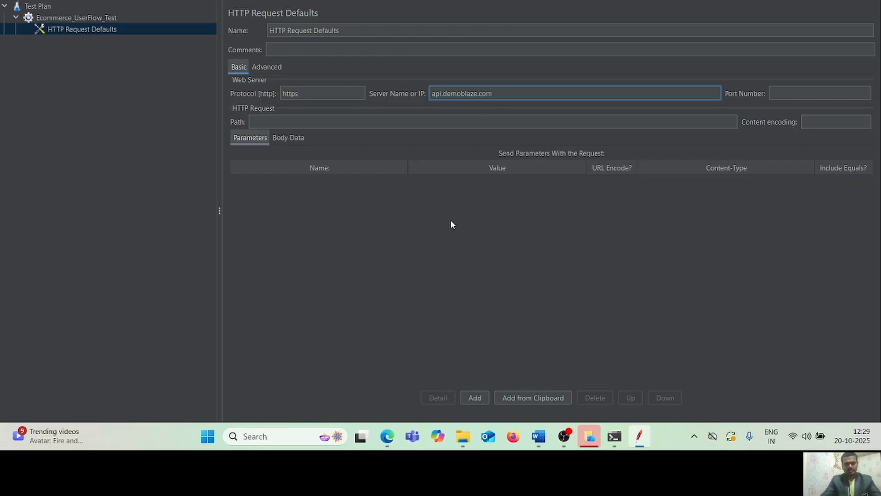
- Switch to the Word guide and read the base URL note and the Step 3 instructions for CSV Data Set Config
click(539, 436)
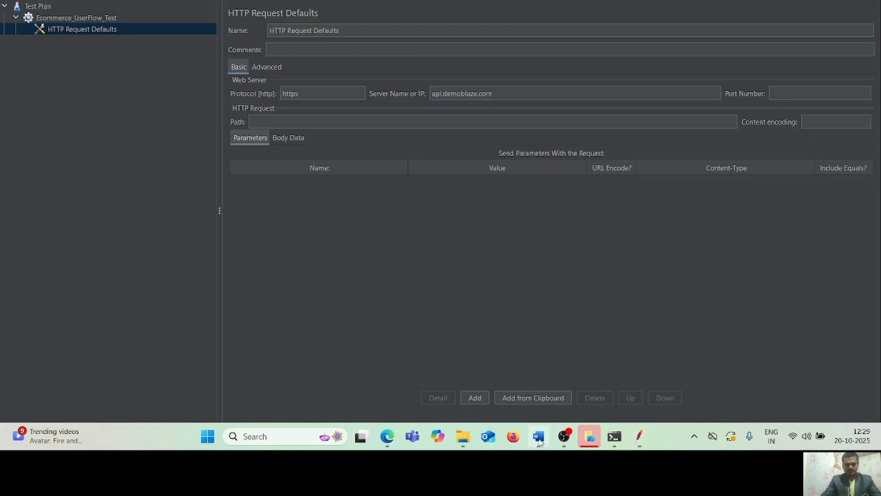
click(706, 212)
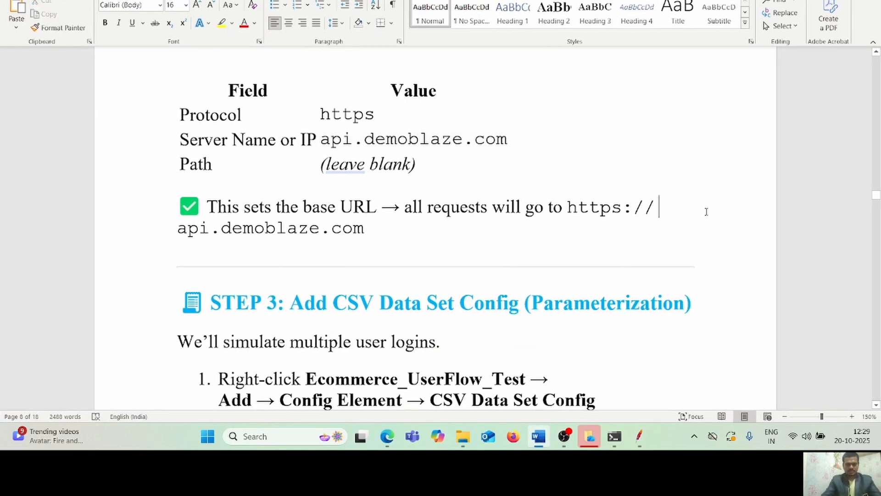
key(Down)
key(Down)
key(Down)
key(Down)
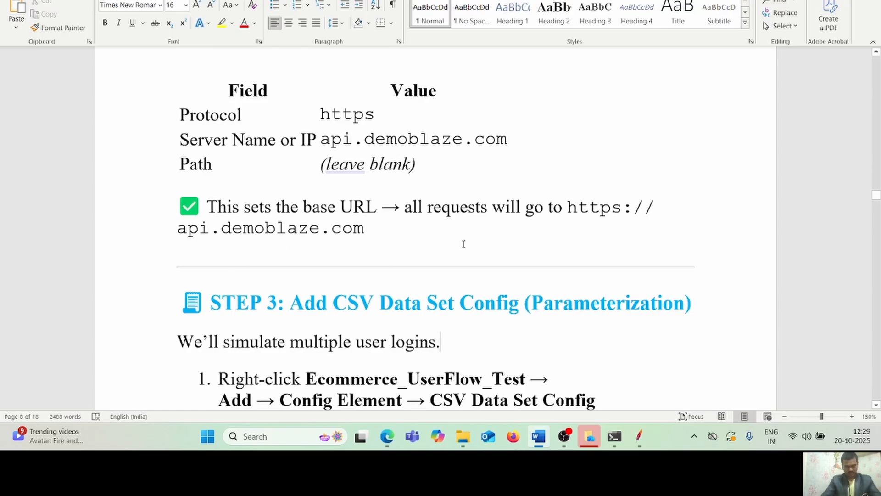
click(716, 239)
key(Down)
key(Down)
key(Down)
key(Down)
key(Down)
key(Down)
key(Down)
key(Down)
key(Down)
key(Down)
key(Down)
key(Down)
key(Down)
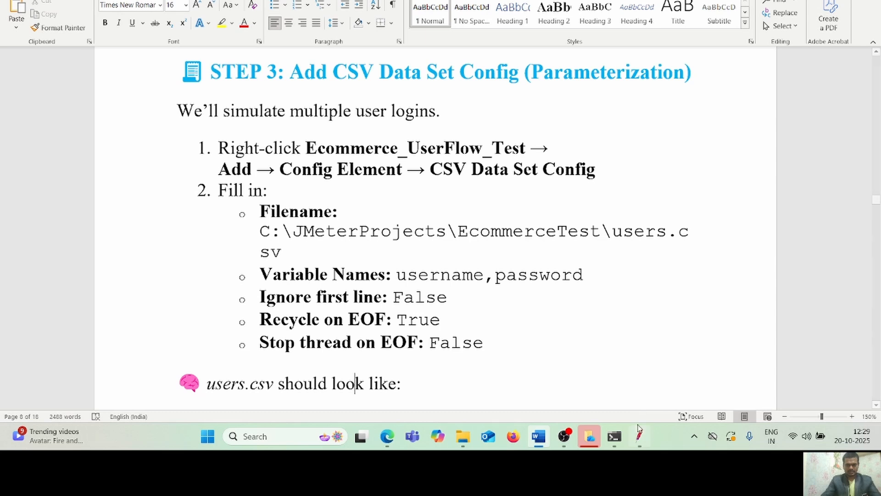
- Switch to JMeter and add a CSV Data Set Config element to the Ecommerce_UserFlow_Test thread group
mouse_move(639, 436)
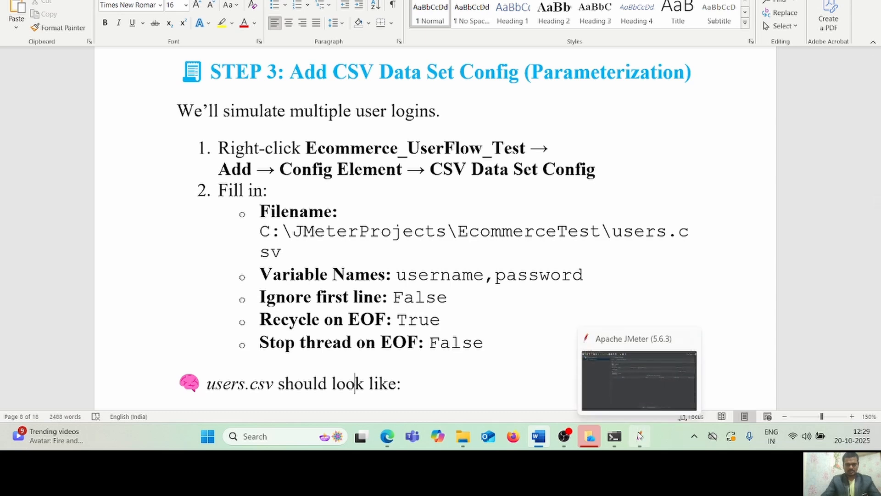
click(640, 436)
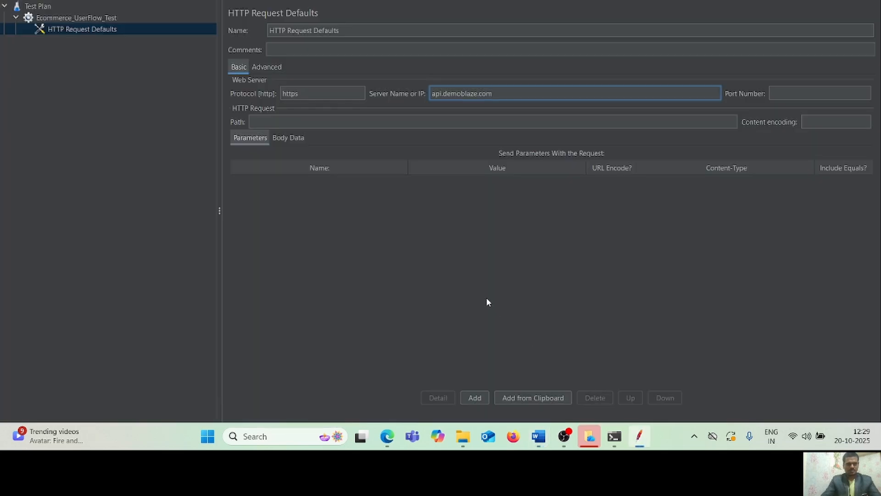
click(67, 17)
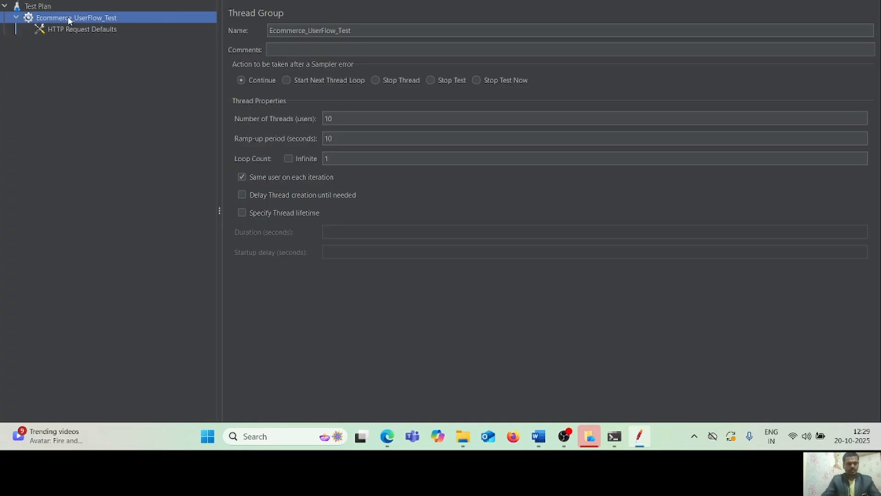
right_click(69, 20)
mouse_move(123, 25)
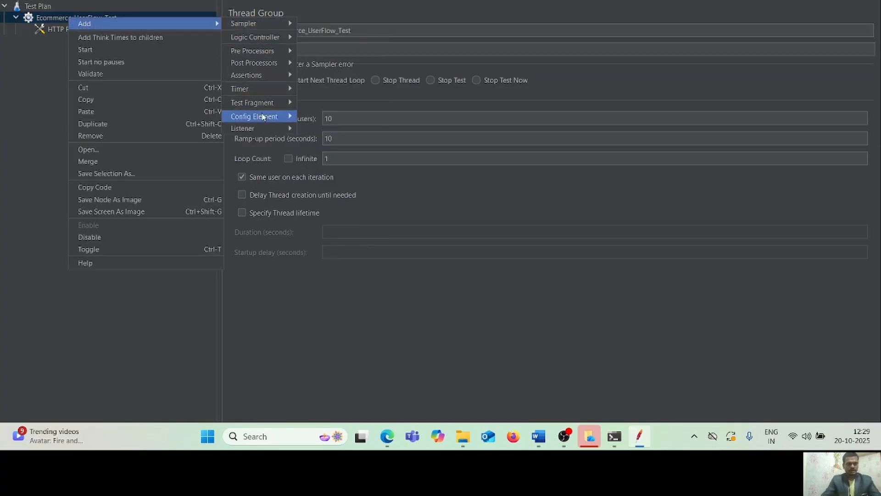
mouse_move(270, 118)
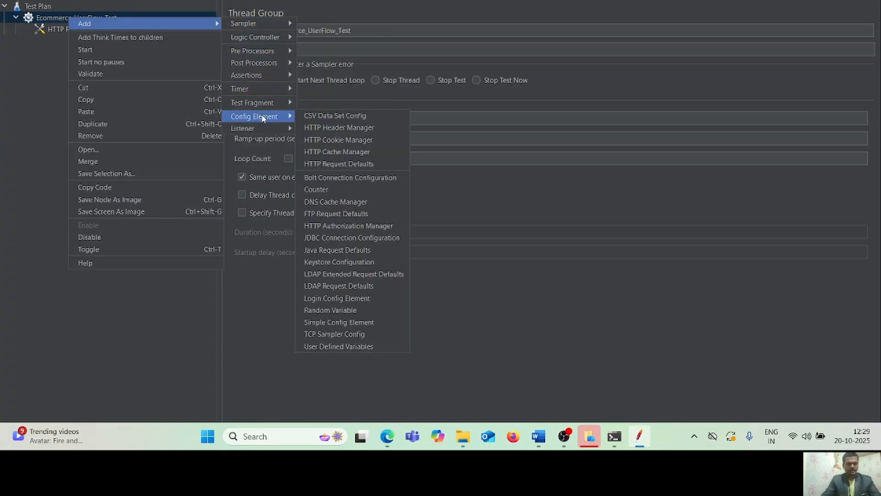
click(347, 118)
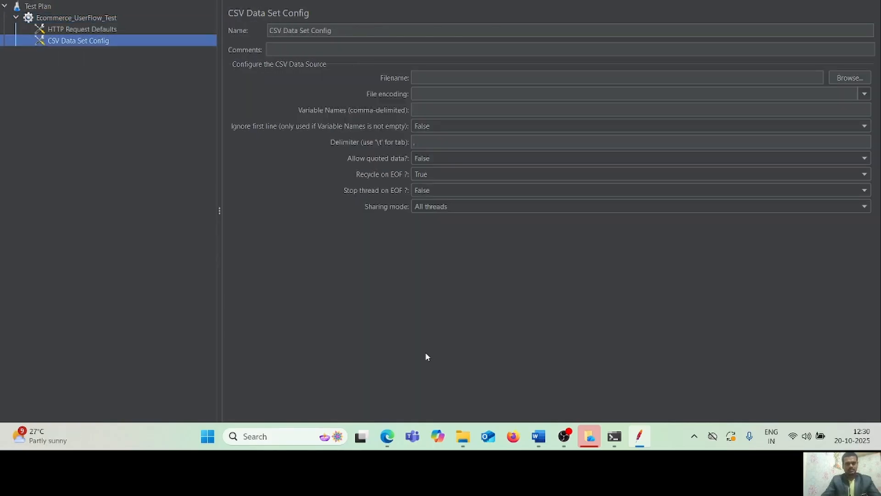
- Switch to the Word guide and read the CSV Data Set Config field values and the sample users.csv contents
click(538, 436)
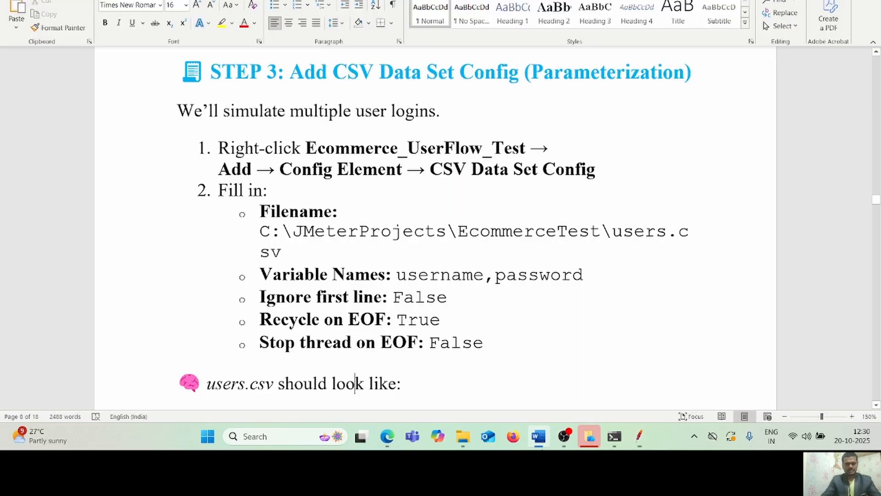
click(663, 289)
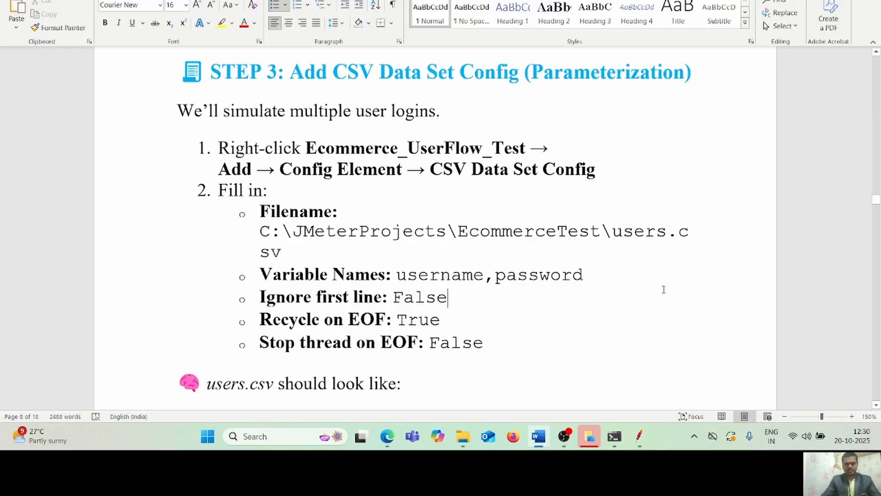
key(Down)
key(Down)
key(Down)
key(Down)
key(Down)
key(Down)
key(Down)
key(Down)
key(Down)
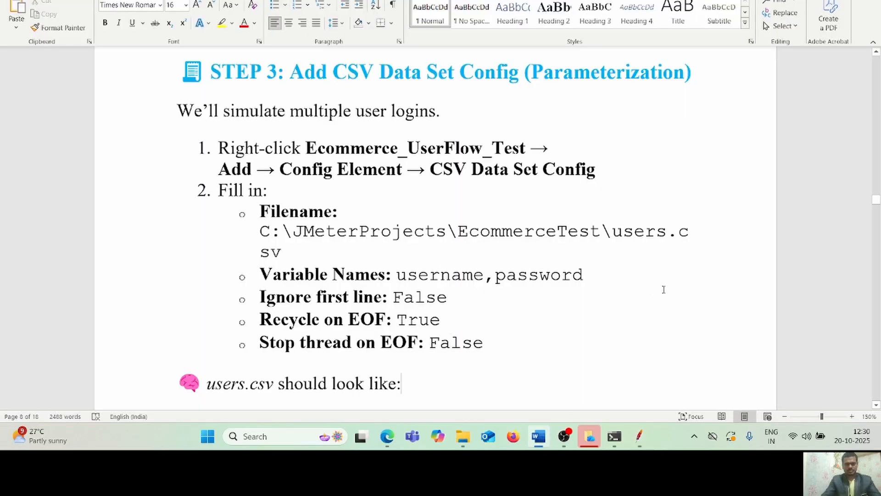
key(Up)
key(Up)
key(Up)
key(Up)
key(Up)
key(Up)
key(Up)
key(Up)
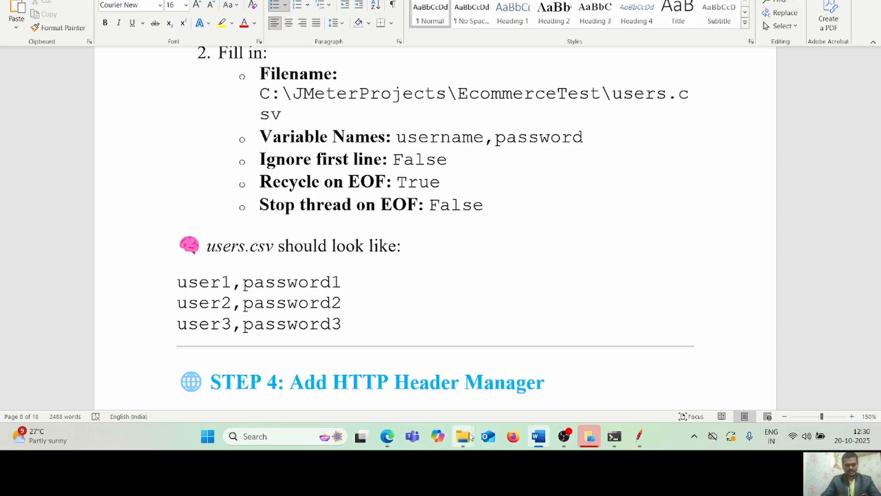
- Switch to File Explorer and open the EcommerceTest folder inside JMeterProjects on Local Disk (C:)
mouse_move(463, 440)
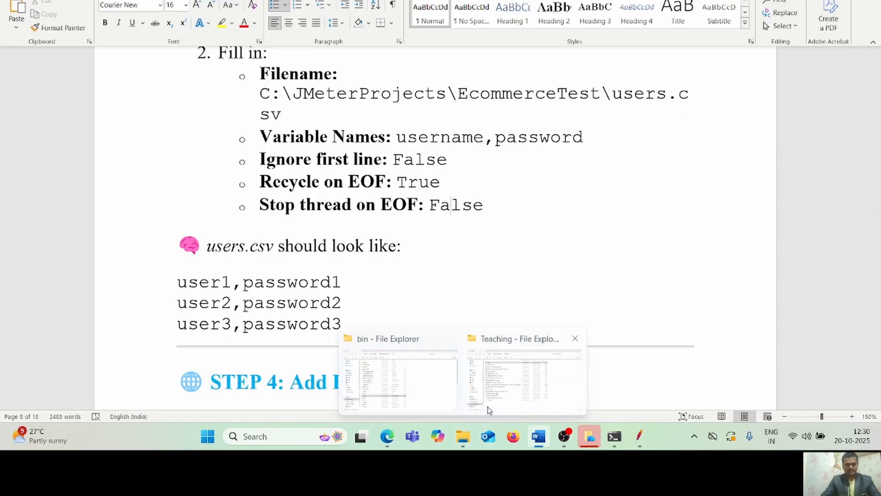
mouse_move(488, 407)
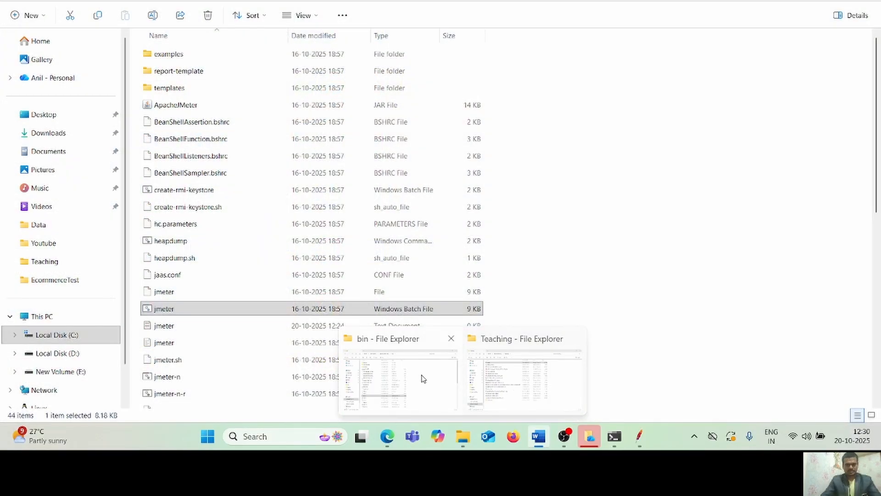
click(420, 377)
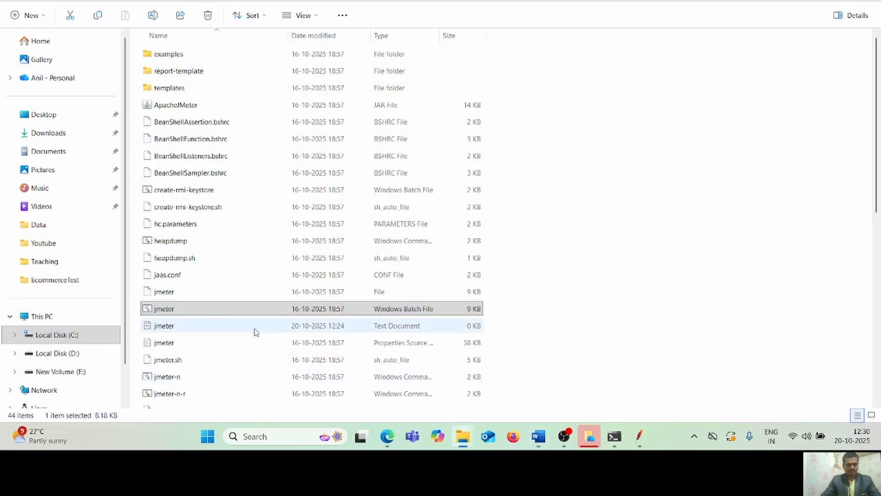
click(165, 310)
click(60, 337)
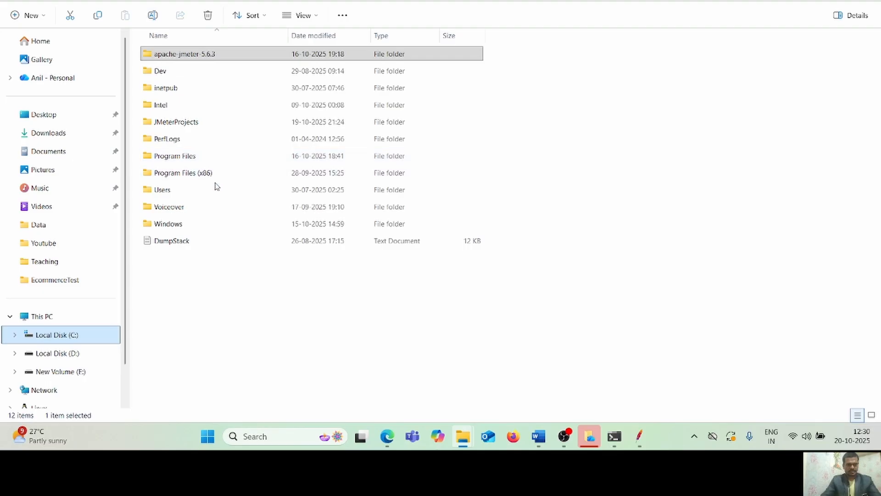
double_click(194, 124)
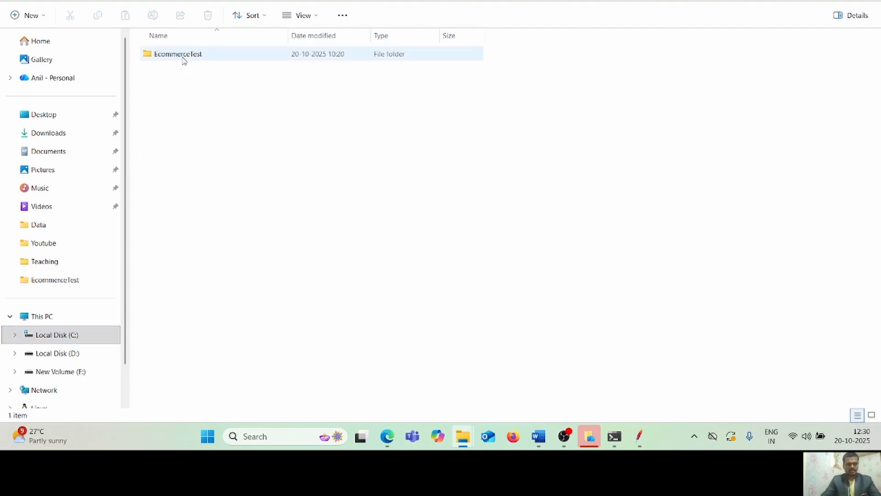
double_click(183, 57)
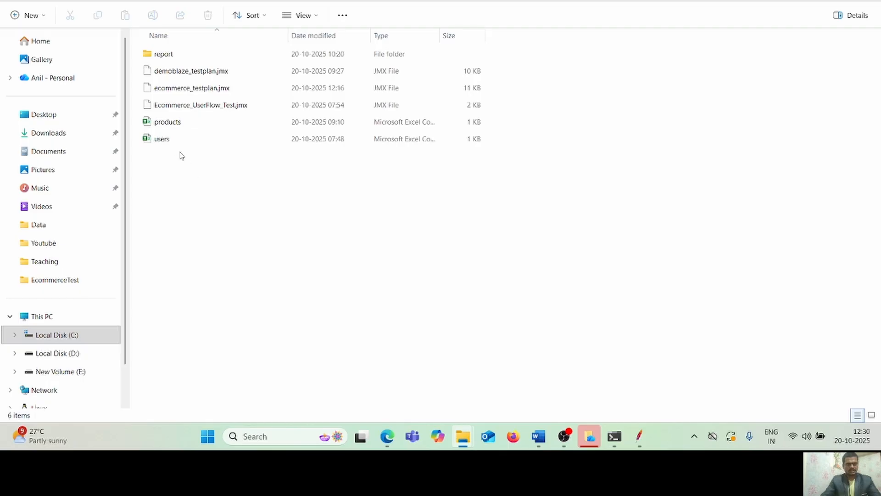
- Open the users file in Excel, look through its rows of login data, and close it
double_click(183, 138)
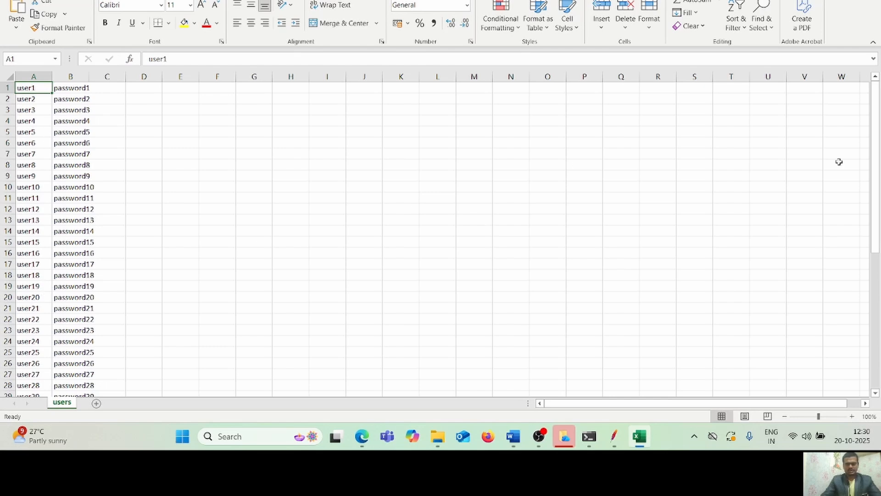
drag(874, 185, 860, 138)
key(alt+F4)
click(618, 239)
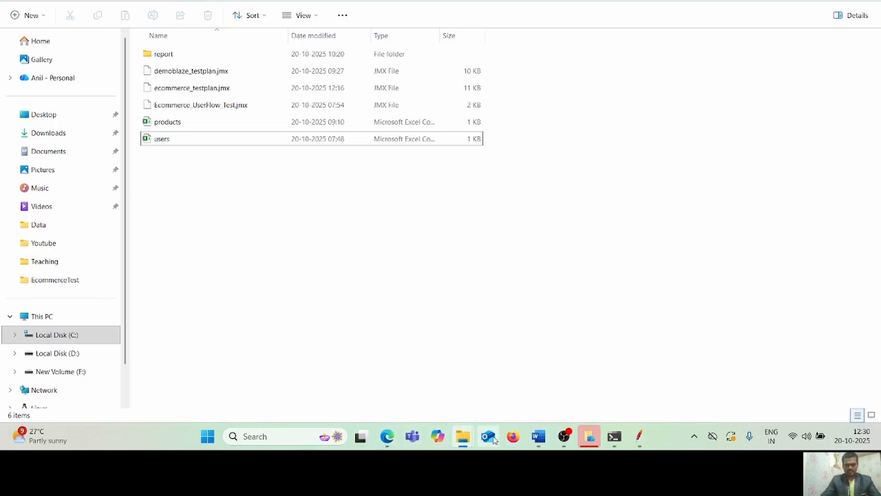
- Return to JMeter and select C:/JMeterProjects/EcommerceTest/users.csv as the file for CSV Data Set Config
click(539, 436)
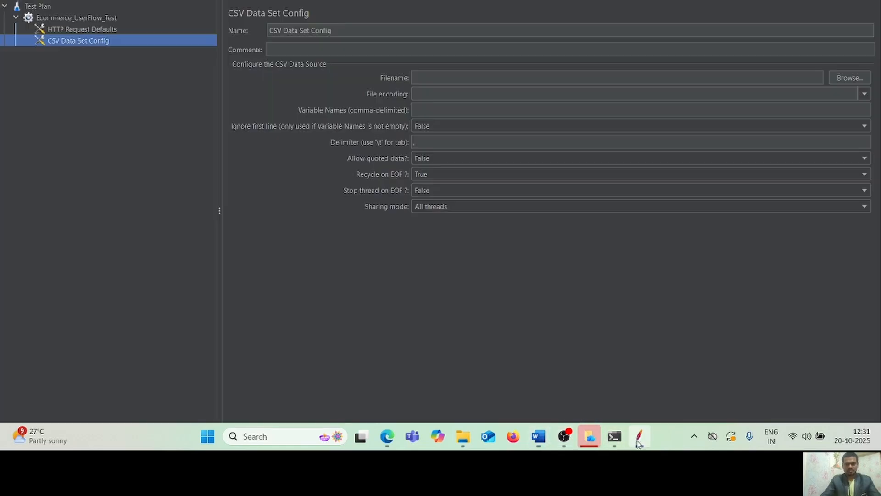
click(639, 436)
click(846, 78)
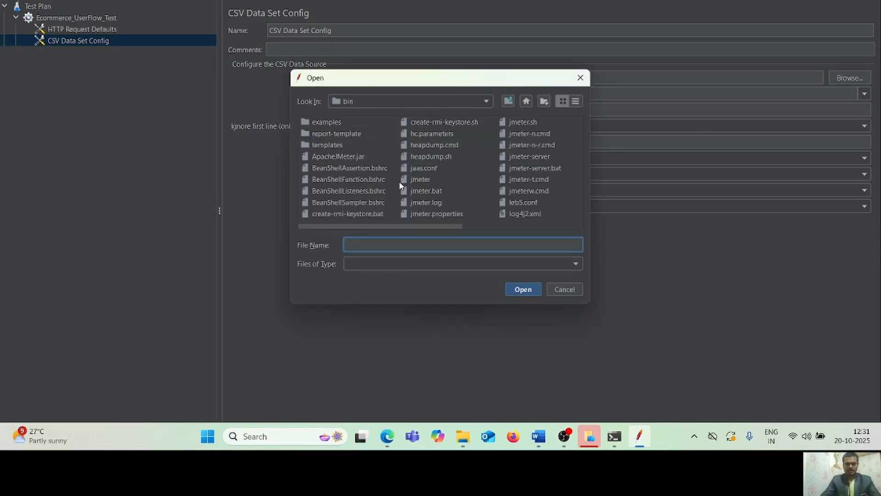
click(508, 102)
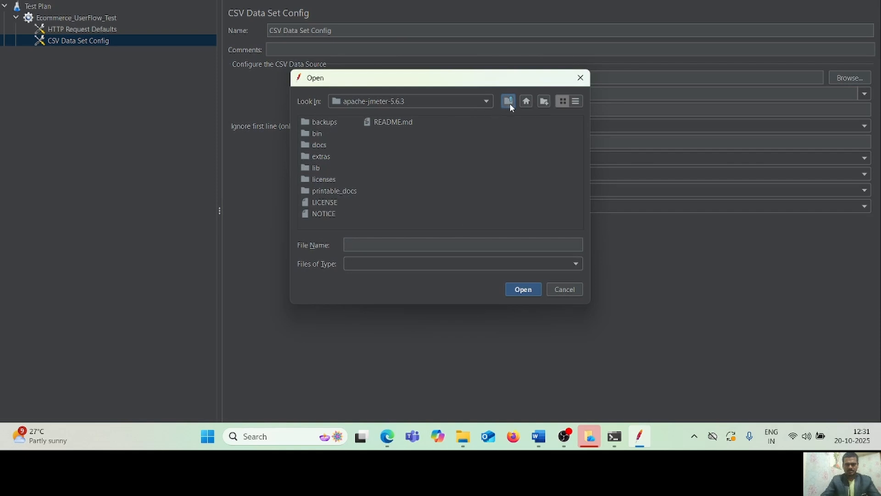
click(509, 103)
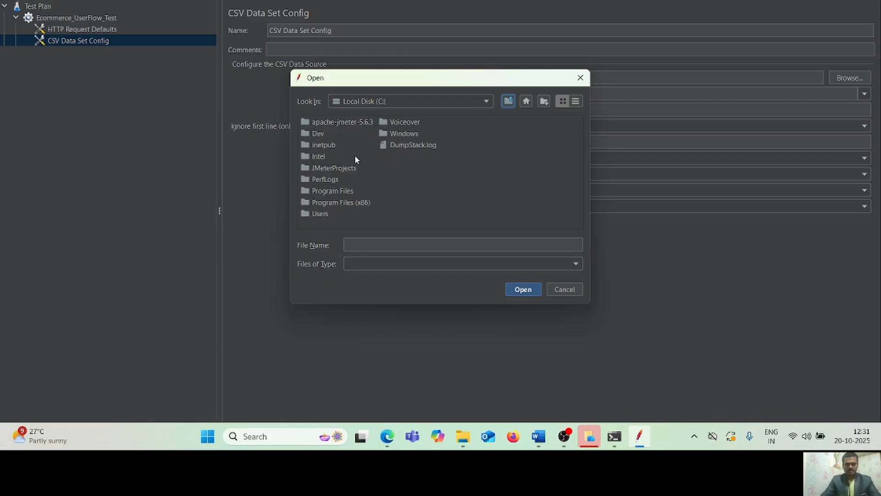
double_click(326, 169)
double_click(331, 120)
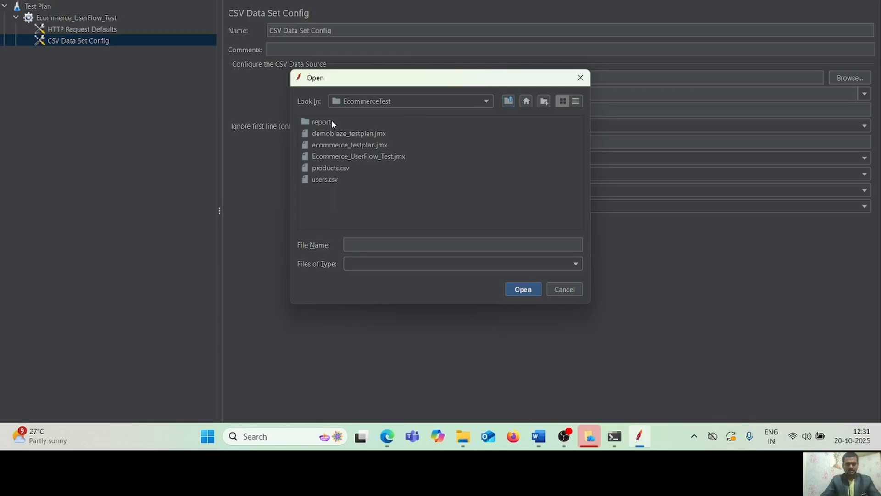
click(333, 181)
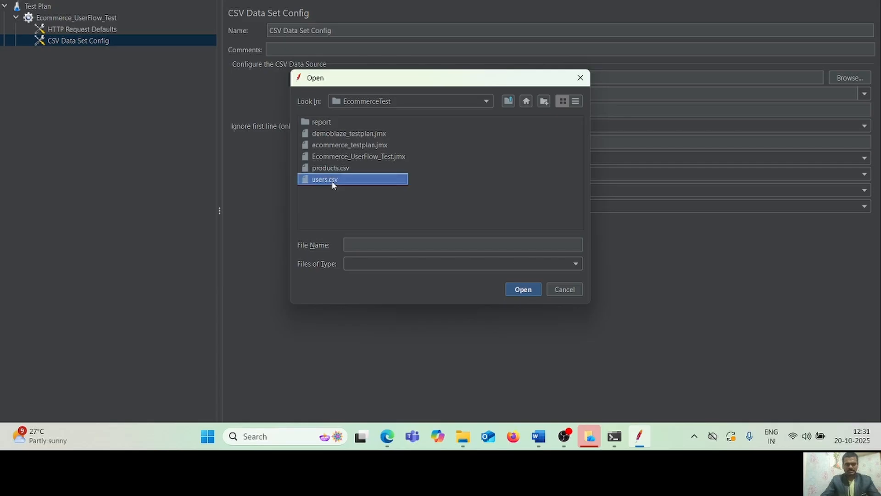
click(527, 292)
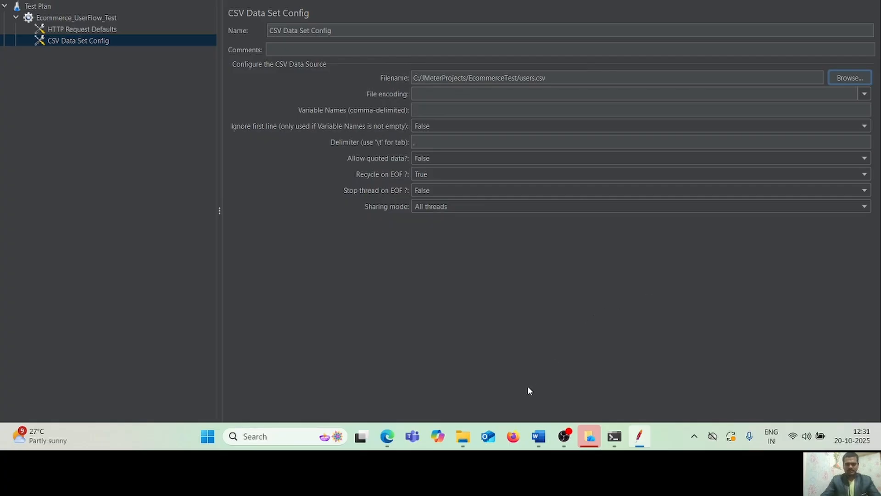
- Copy username,password from the Word guide into the variable names of CSV Data Set Config in JMeter
click(538, 438)
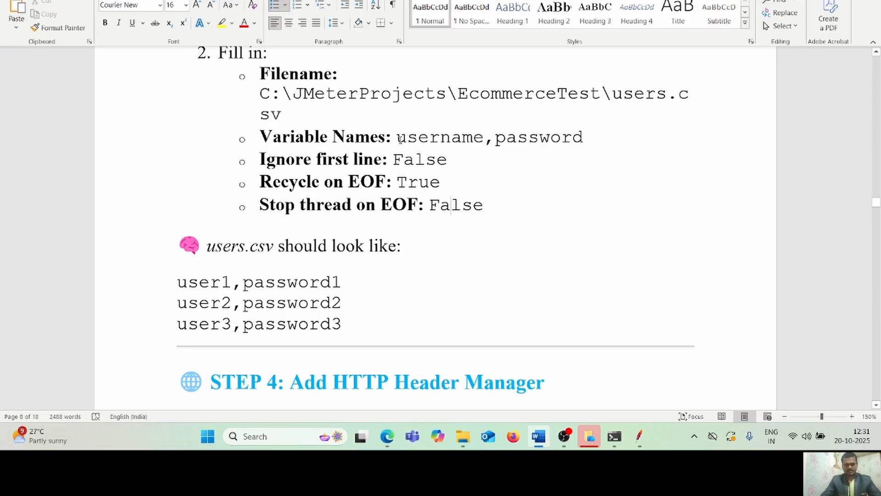
drag(397, 137, 582, 139)
key(ctrl+c)
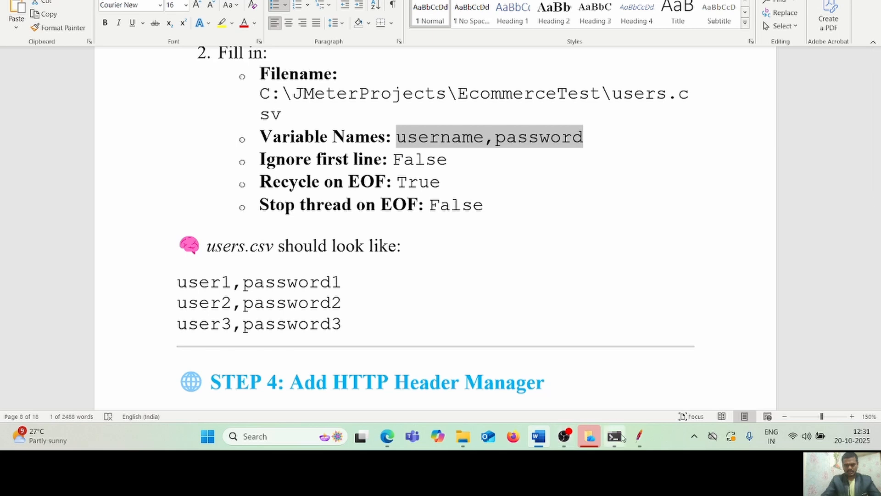
click(640, 438)
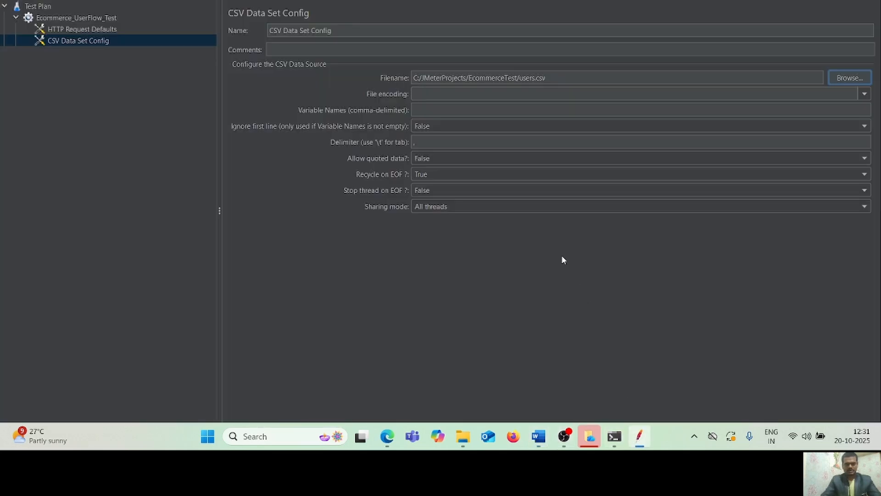
click(432, 110)
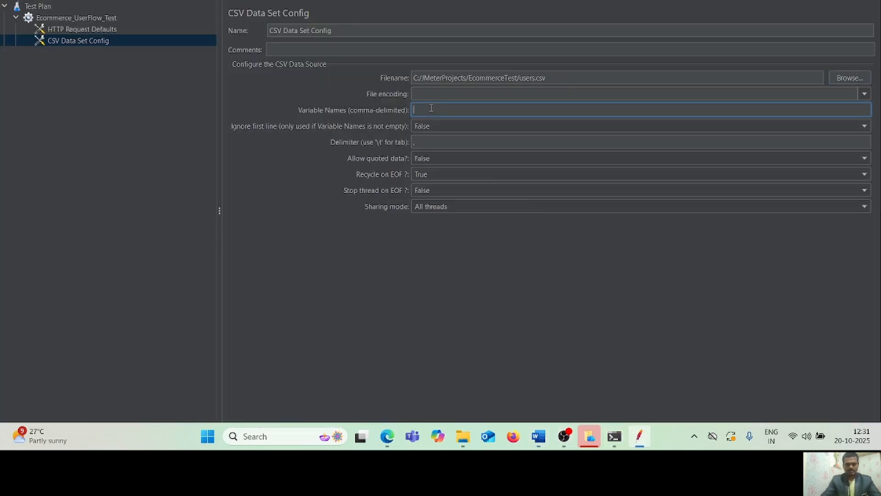
key(ctrl+v)
- Compare the variable names, ignore-first-line, recycle and stop-thread settings in JMeter with the values in the Word guide
click(538, 436)
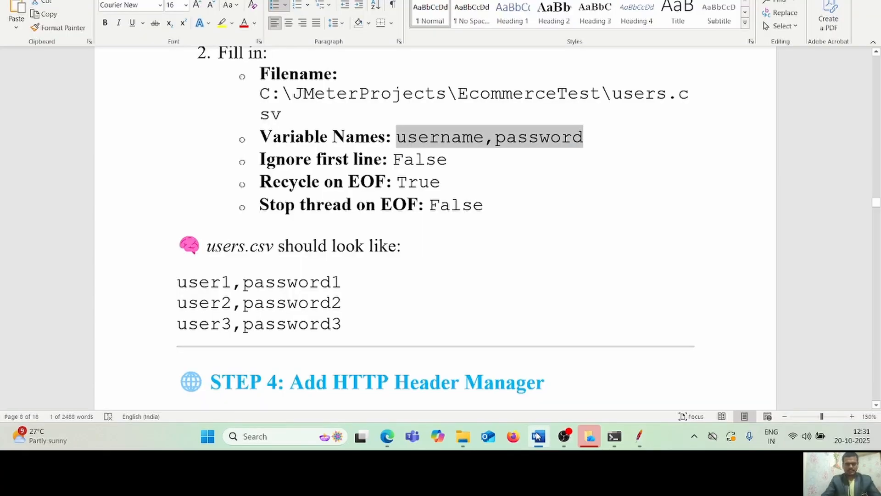
click(539, 436)
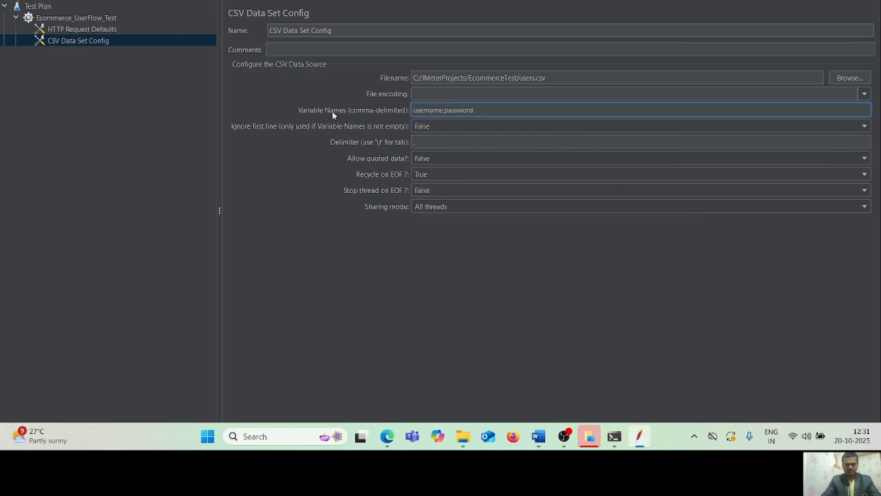
click(540, 437)
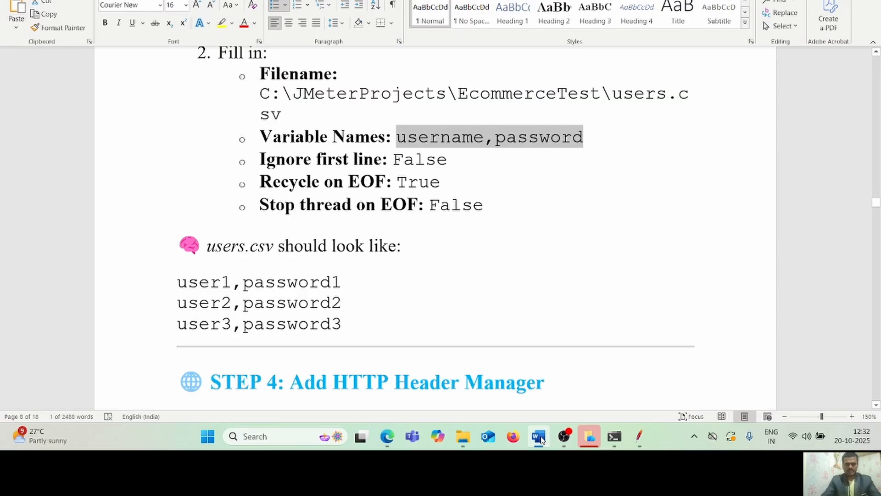
click(540, 437)
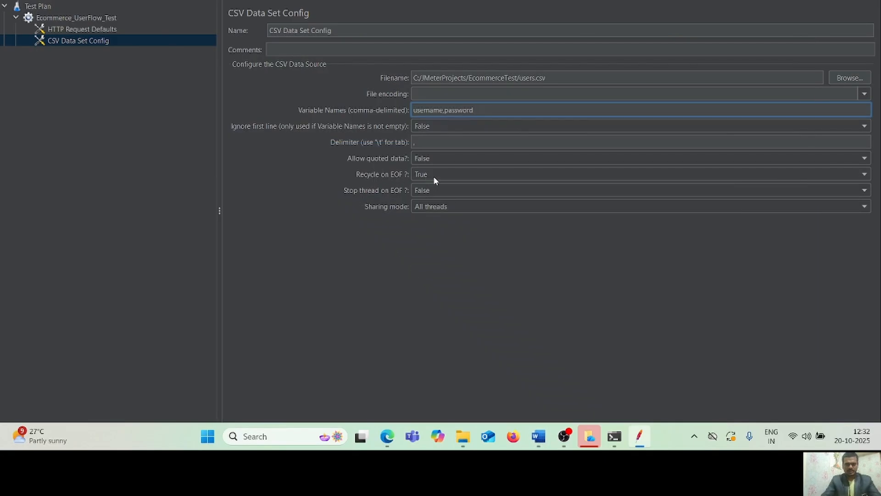
click(539, 438)
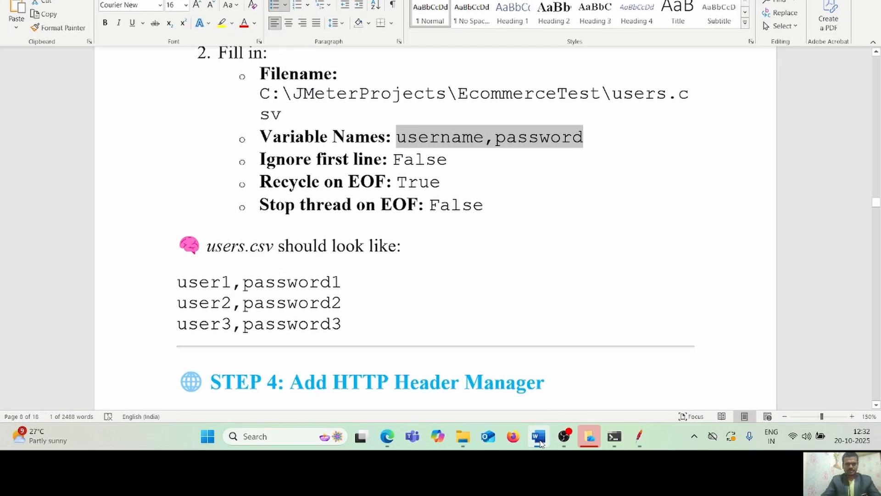
click(540, 438)
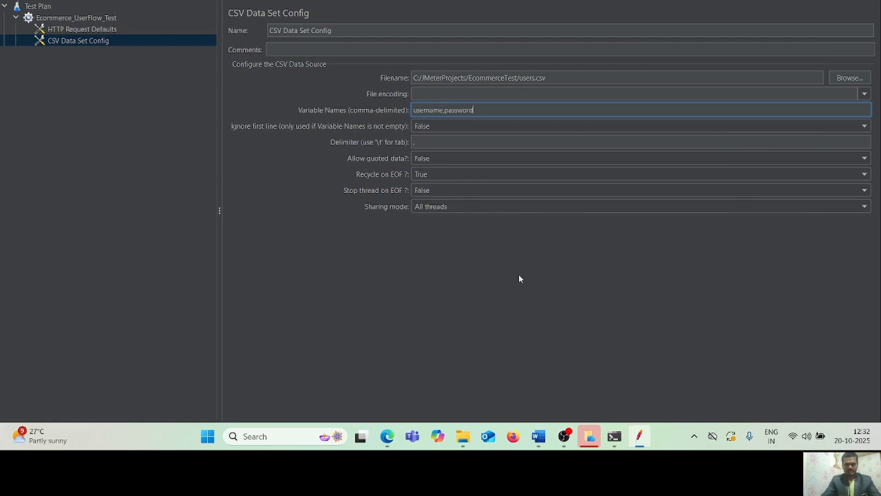
- Switch to the Word guide and read the instructions for STEP 4: Add HTTP Header Manager, including its table of headers
click(538, 436)
click(595, 313)
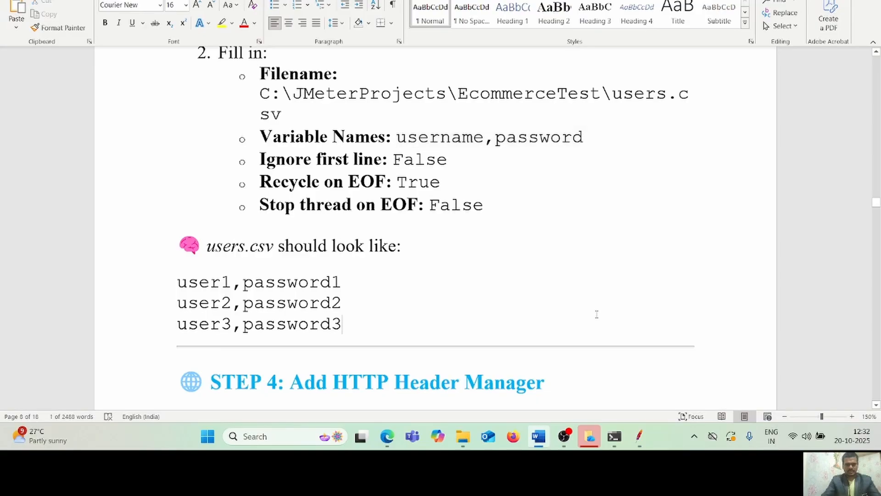
key(Down)
key(Down)
key(Down)
key(Down)
key(Down)
key(Down)
key(Down)
key(Down)
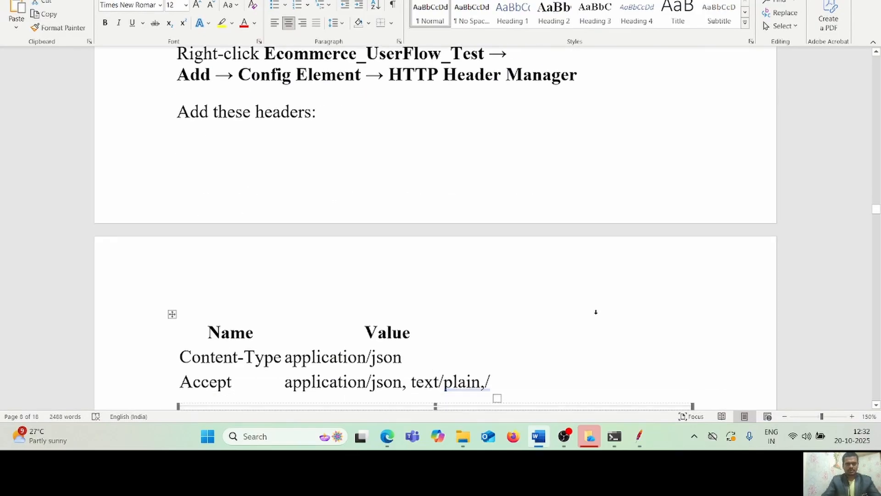
key(Up)
key(Up)
key(Up)
key(Up)
key(Up)
key(Up)
key(Up)
key(Up)
key(Up)
key(Up)
key(Up)
key(Up)
key(Up)
key(Down)
key(Down)
key(Down)
key(Down)
key(Down)
key(Down)
key(Down)
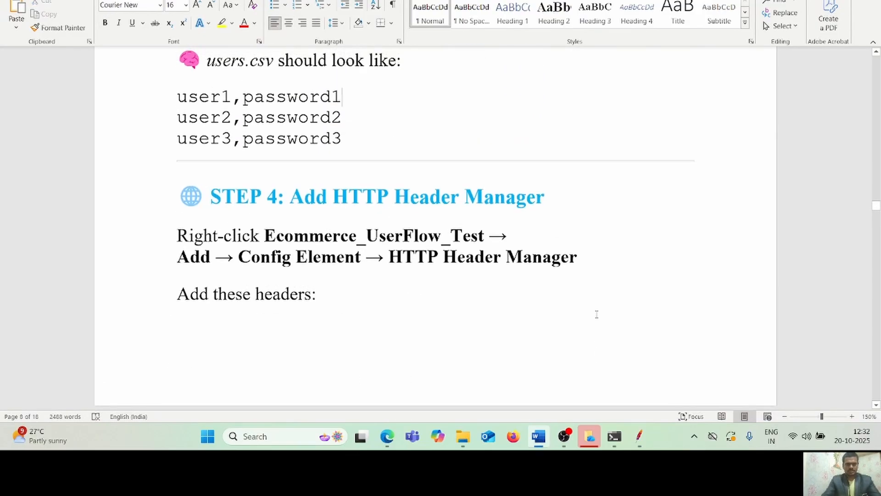
key(Down)
key(Down)
key(Down)
key(Down)
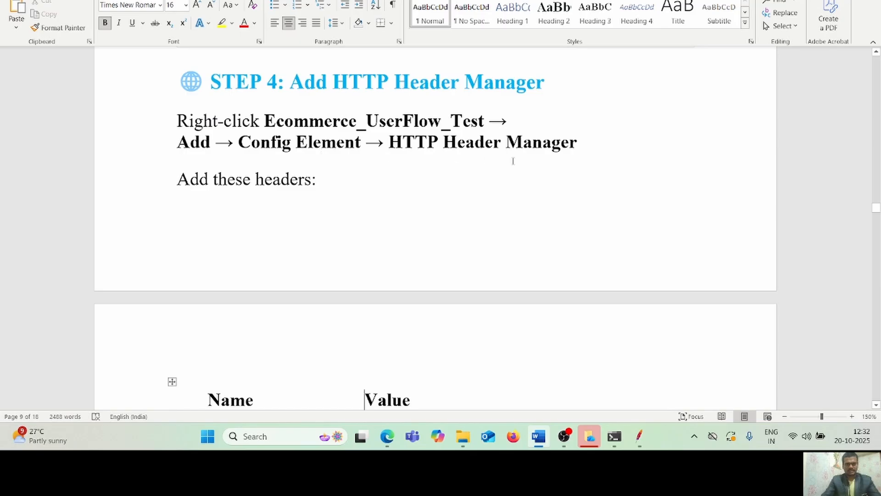
- Return to JMeter and add an HTTP Header Manager config element to the Ecommerce_UserFlow_Test thread group
click(639, 436)
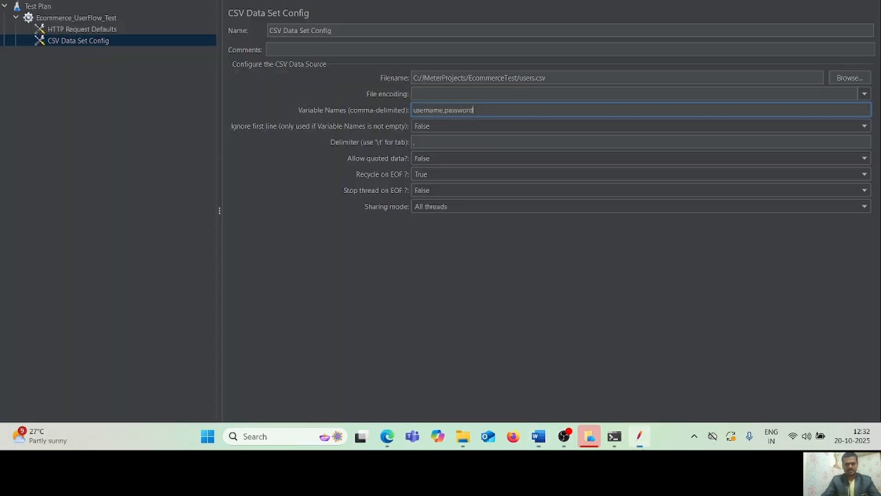
click(65, 18)
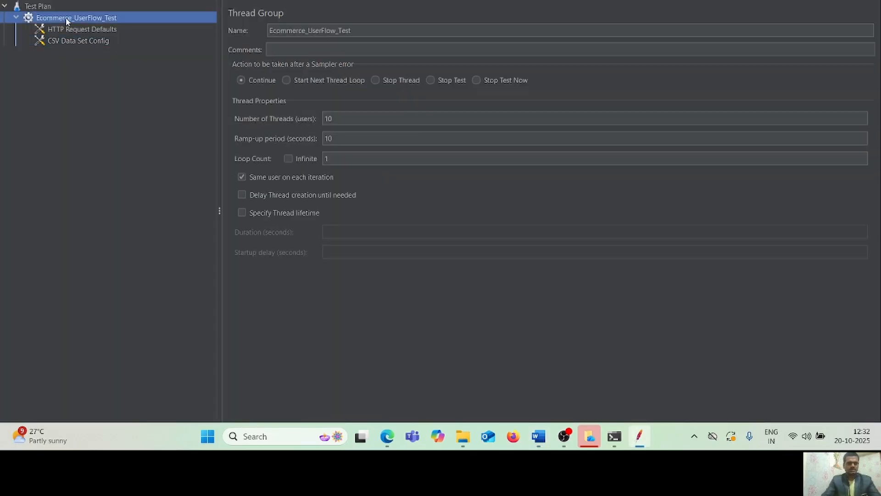
right_click(65, 18)
mouse_move(115, 22)
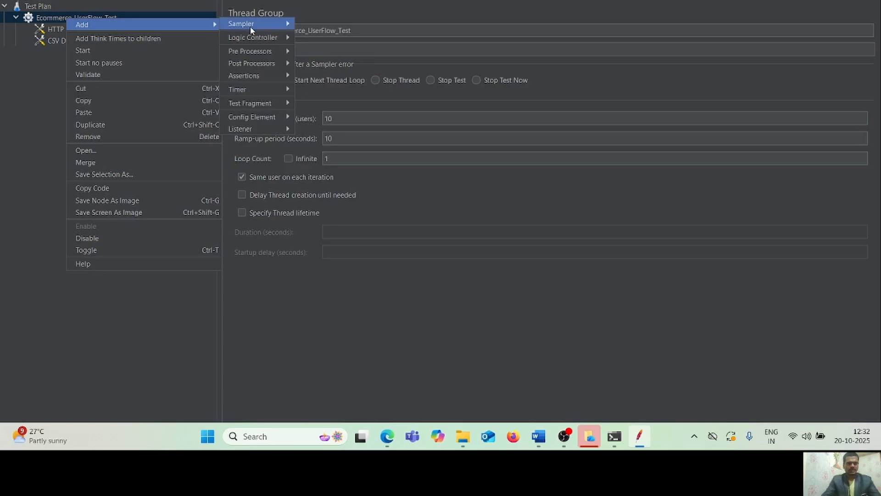
mouse_move(255, 117)
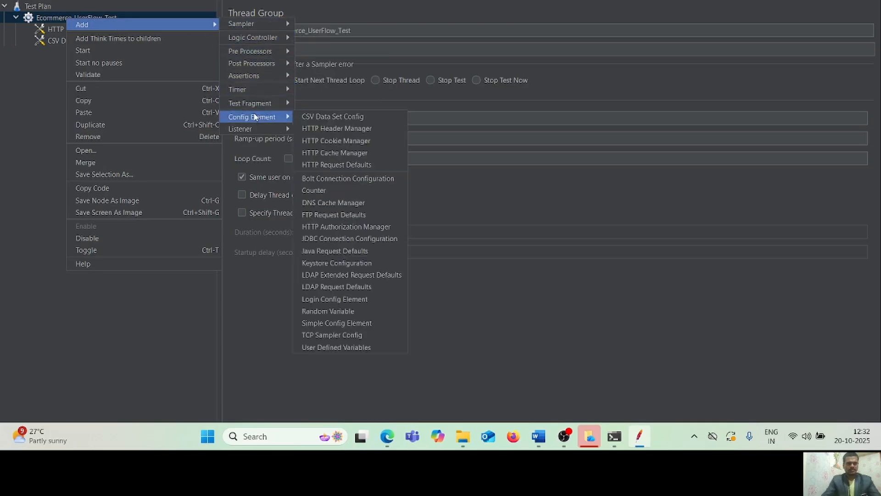
click(348, 131)
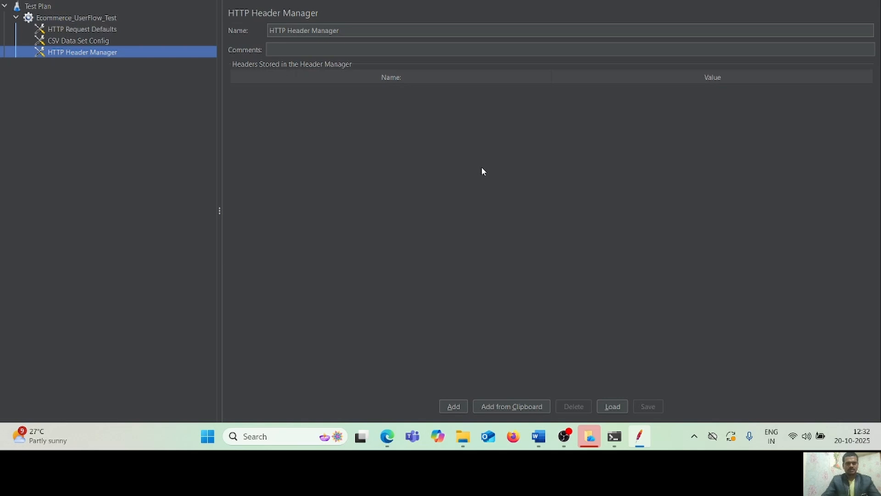
- Check the header table in the Word guide, then add an empty header row in JMeter's HTTP Header Manager and open its name for editing
click(538, 436)
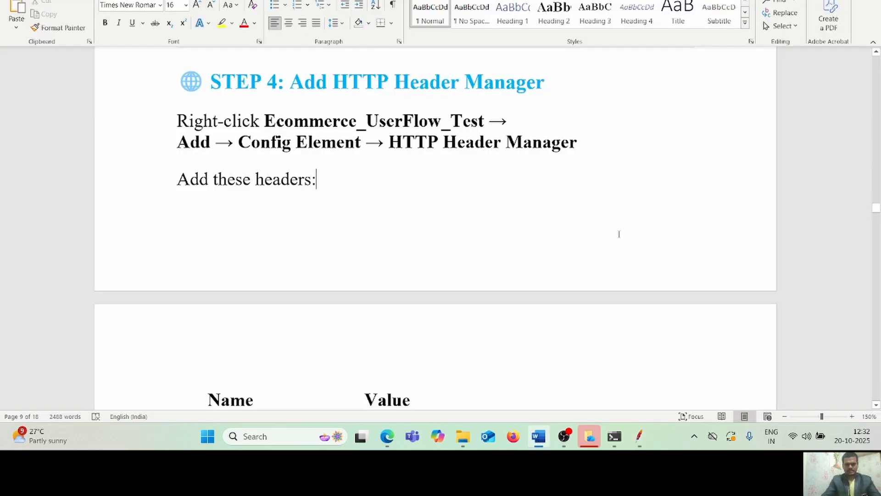
scroll(618, 233, down, 2)
scroll(618, 232, down, 5)
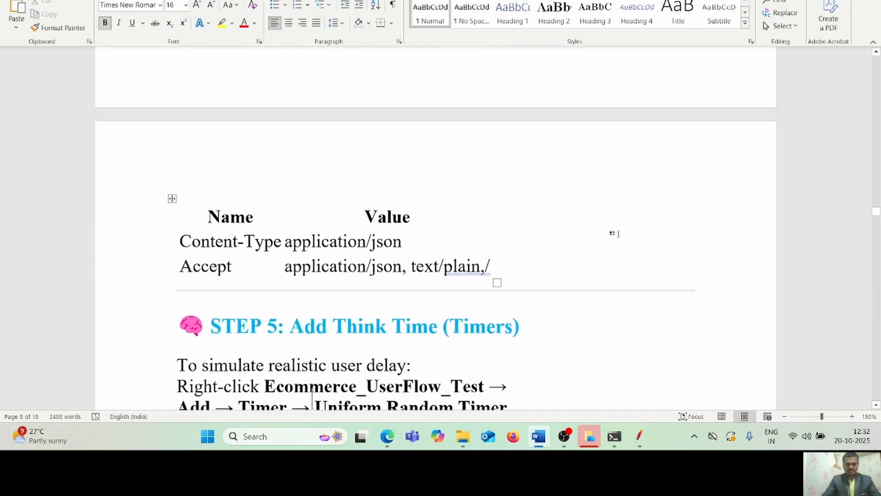
scroll(619, 234, down, 2)
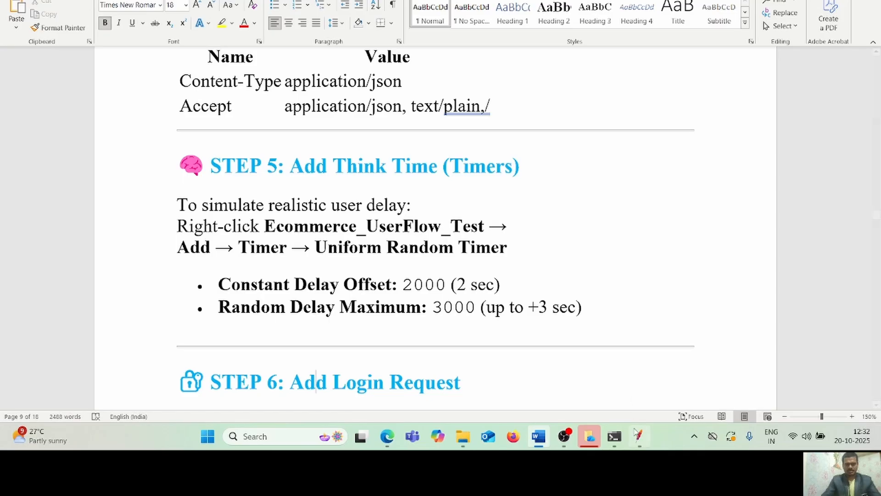
mouse_move(637, 437)
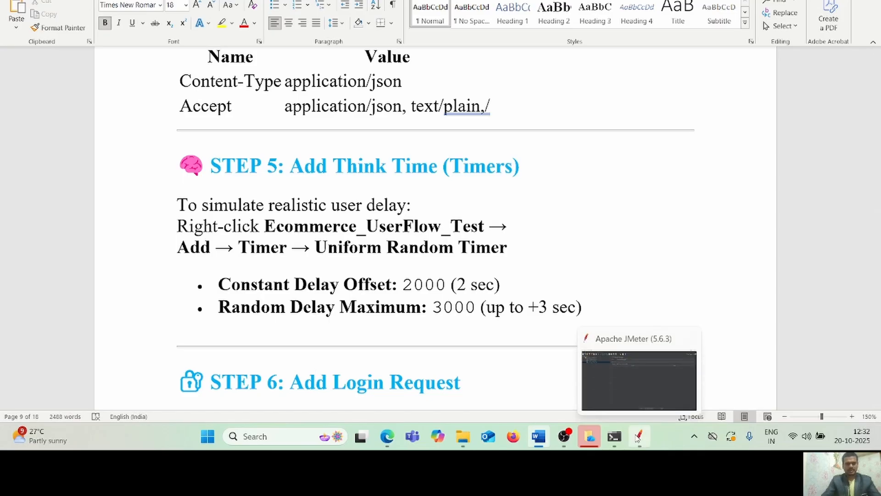
click(637, 437)
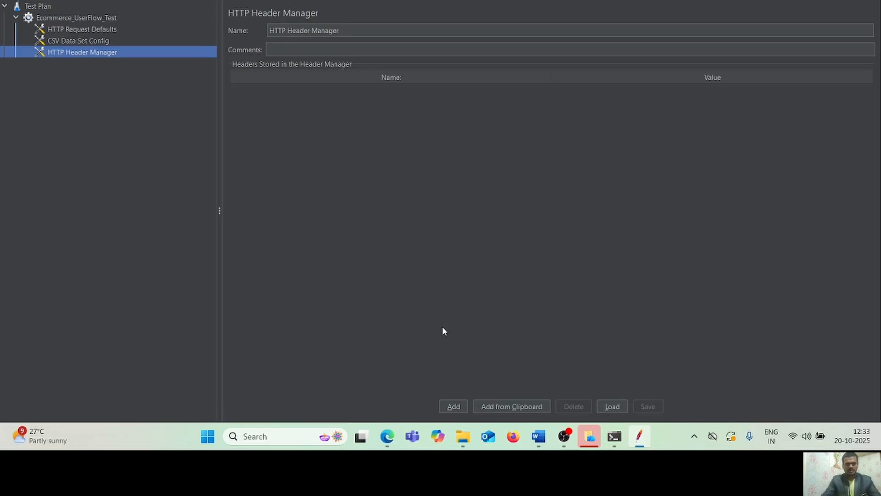
click(453, 406)
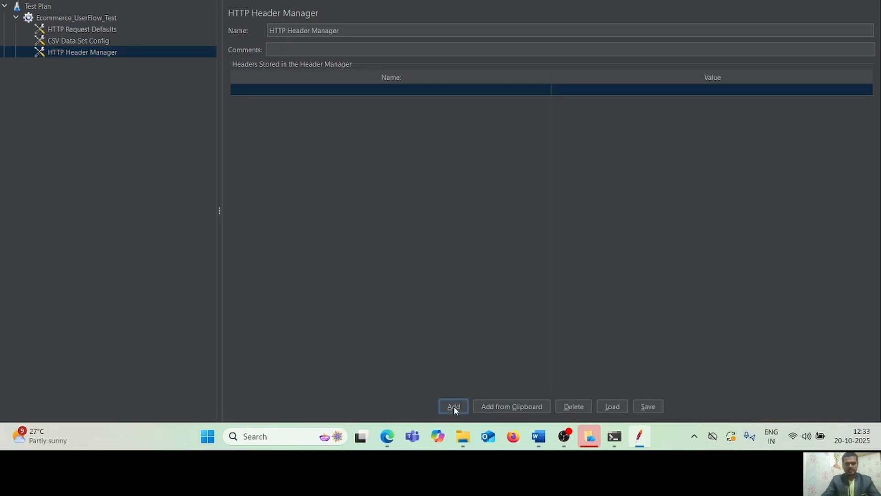
double_click(372, 90)
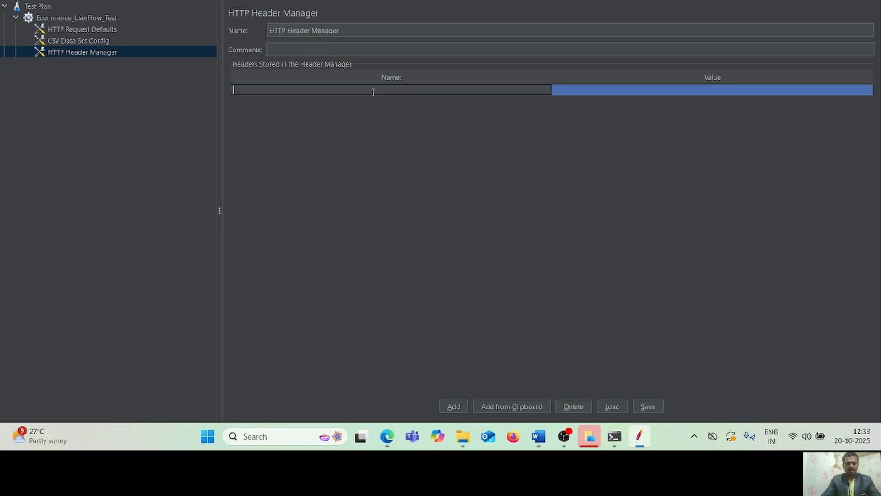
- Copy Content-Type from the Word guide's header table into the name of the new header row in JMeter
click(538, 435)
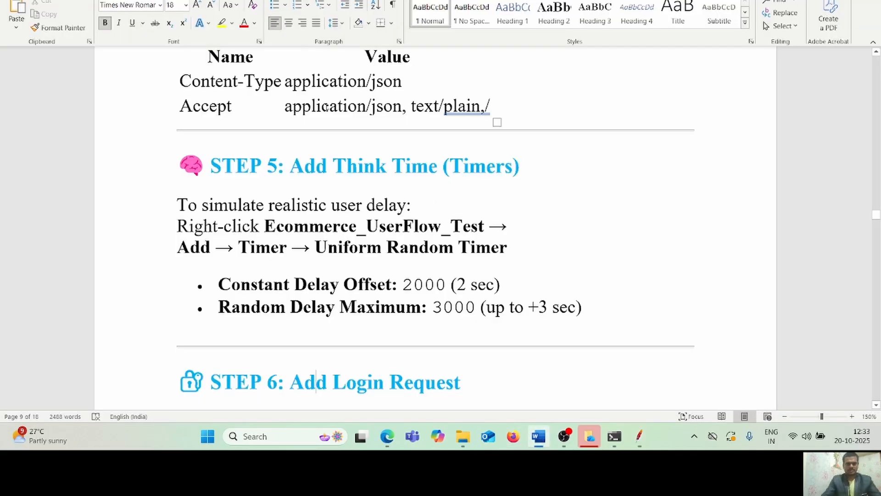
click(328, 105)
drag(180, 81, 273, 82)
key(ctrl+c)
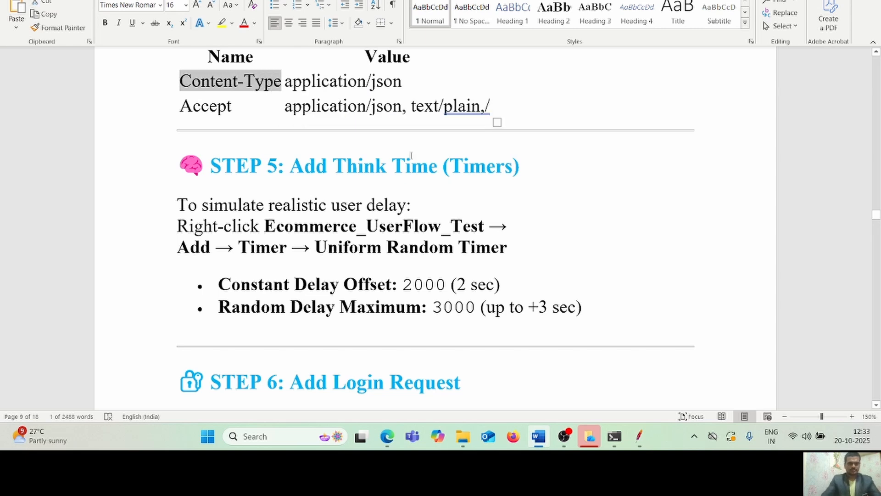
click(645, 439)
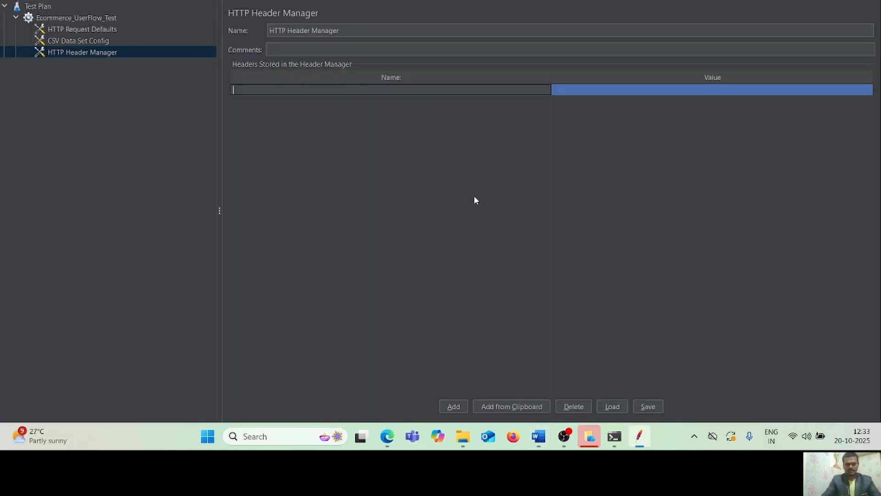
key(ctrl+v)
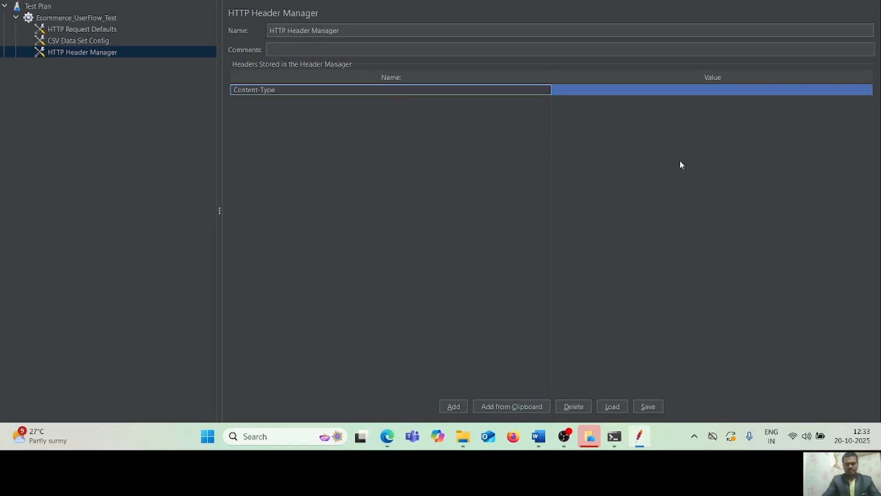
- Copy application/json from the Word guide into the value of the Content-Type header in JMeter
click(539, 436)
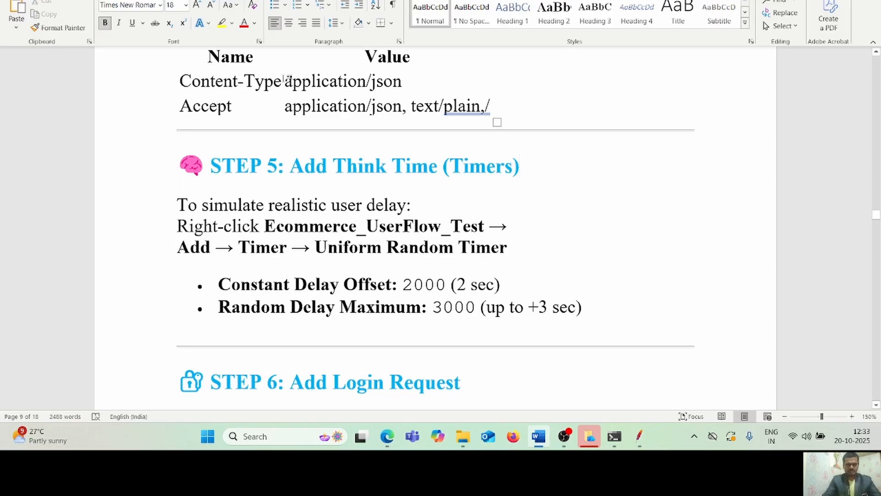
drag(285, 82, 401, 88)
key(ctrl+c)
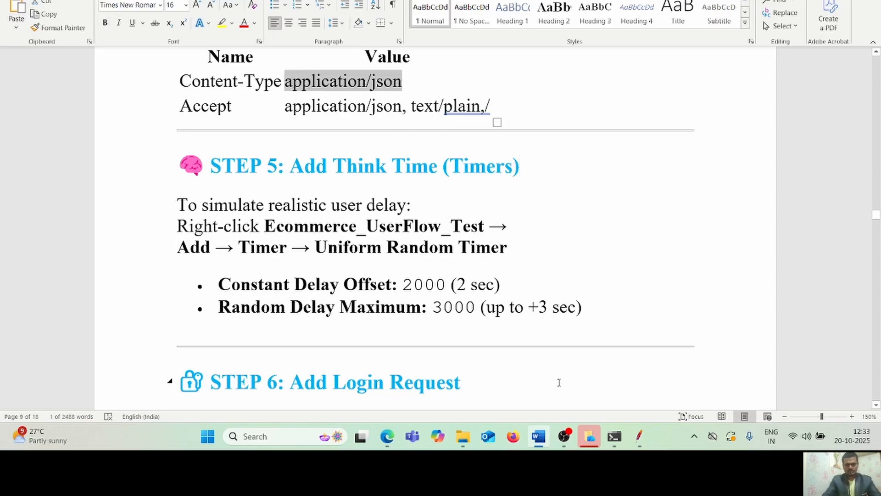
click(639, 438)
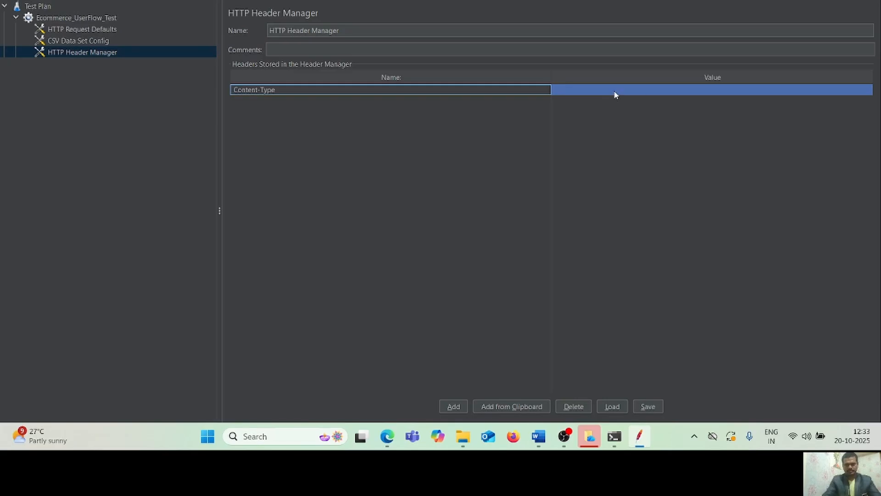
click(615, 94)
key(ctrl+v)
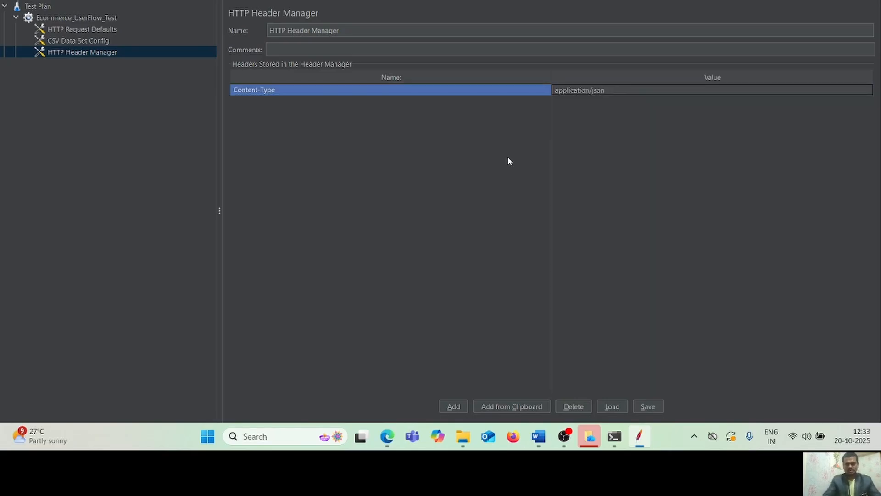
click(480, 165)
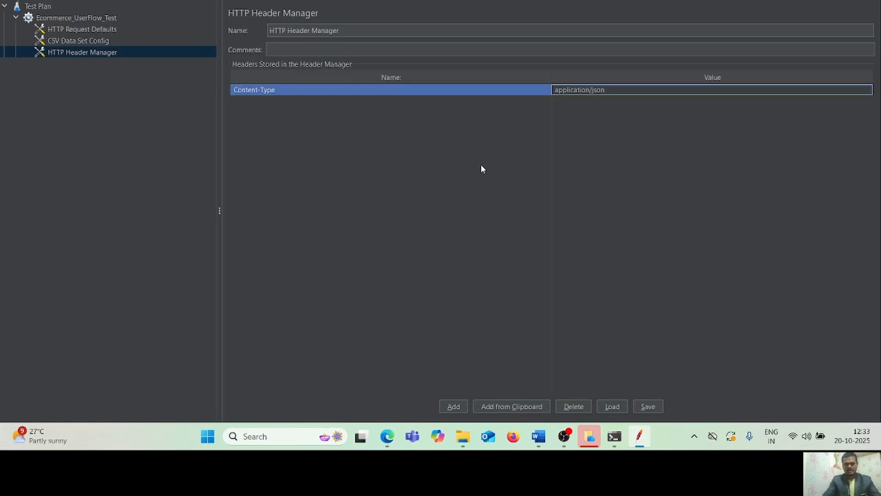
- Add a second header row in JMeter's HTTP Header Manager and copy Accept from the Word guide as its name
click(535, 437)
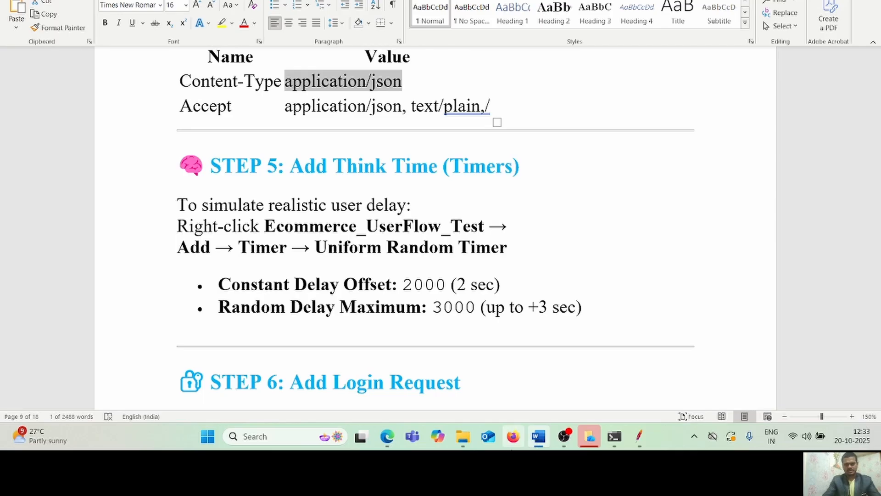
click(640, 433)
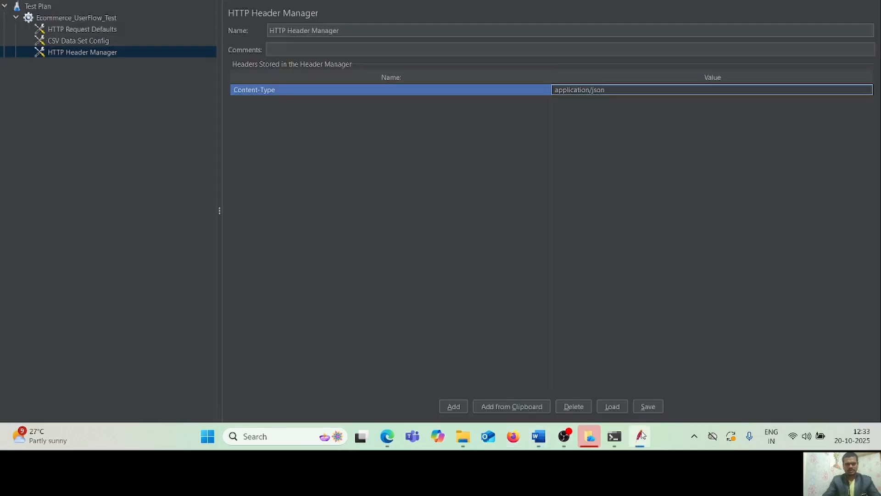
click(452, 406)
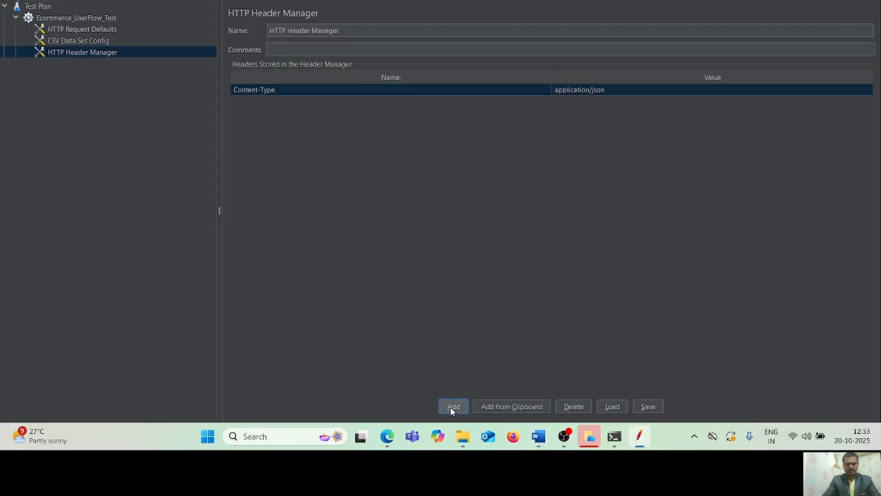
click(538, 435)
drag(236, 106, 181, 112)
key(ctrl+c)
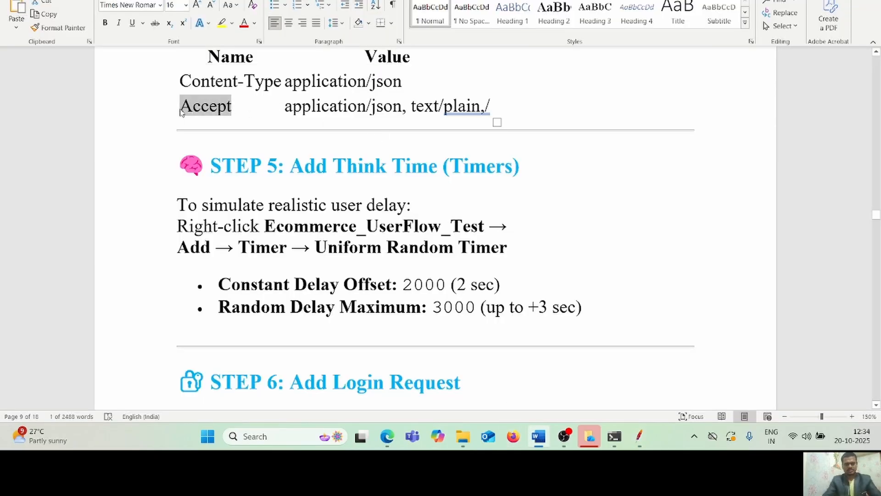
click(638, 436)
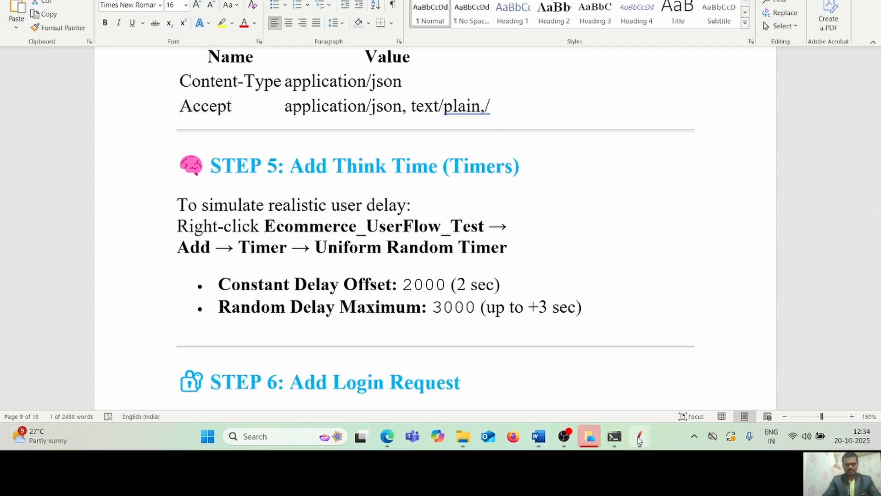
double_click(245, 103)
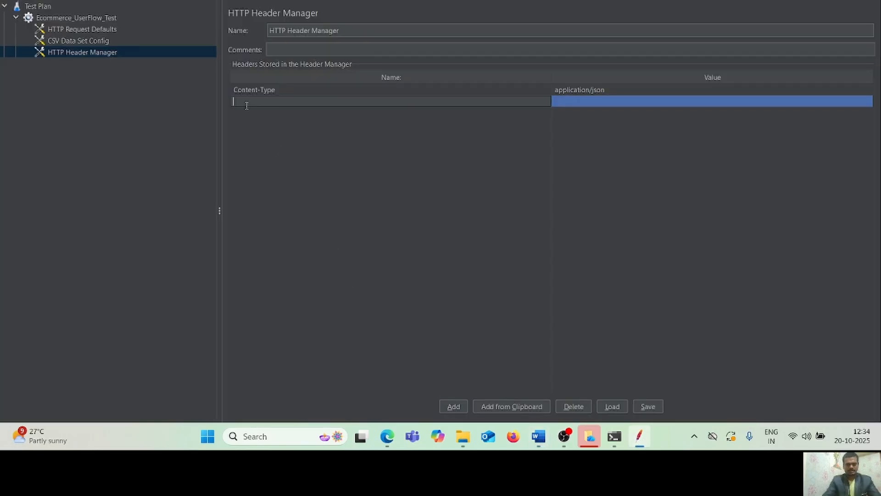
key(ctrl+v)
- Open the Accept header's value for editing, then switch to the Word guide and ignore the grammar flag on "plain,/" once
double_click(563, 101)
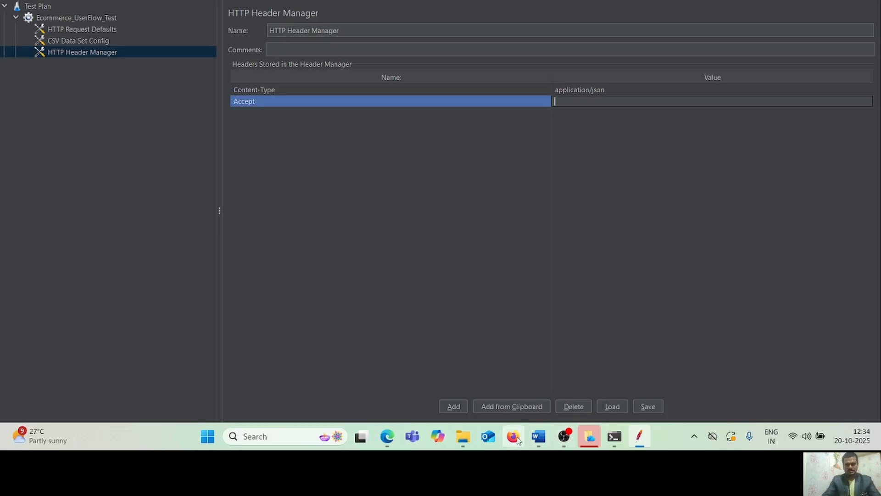
click(539, 436)
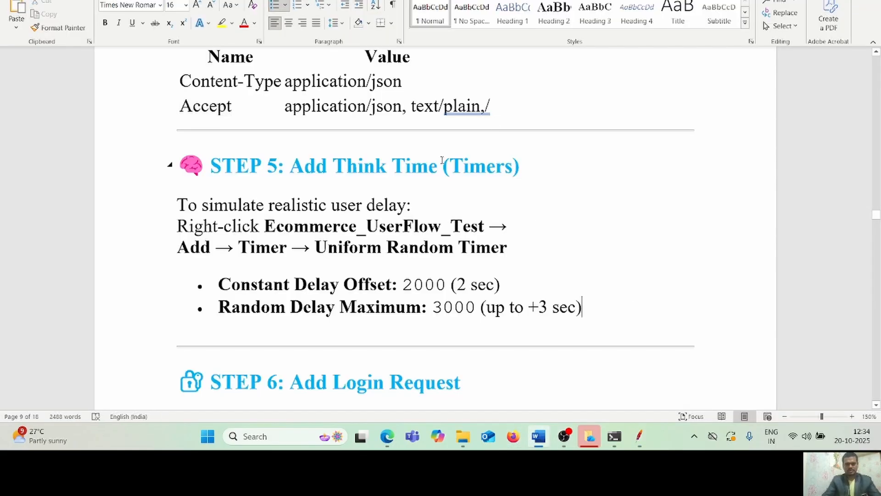
right_click(465, 110)
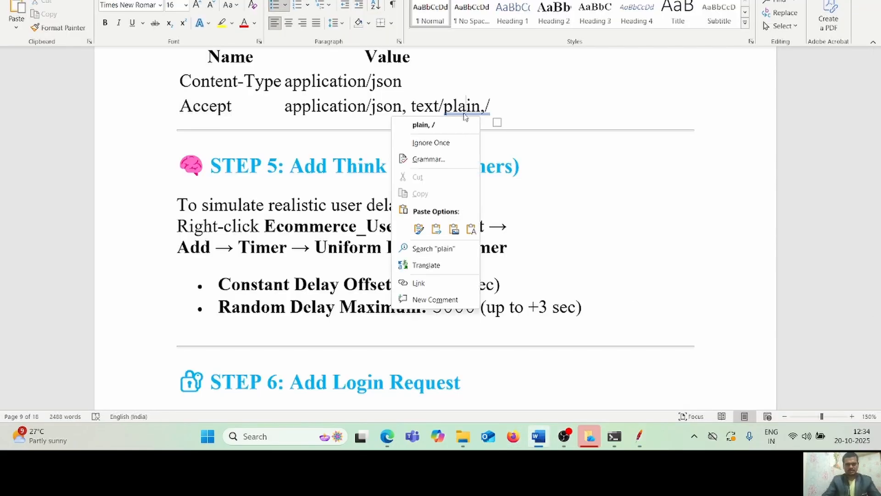
click(452, 143)
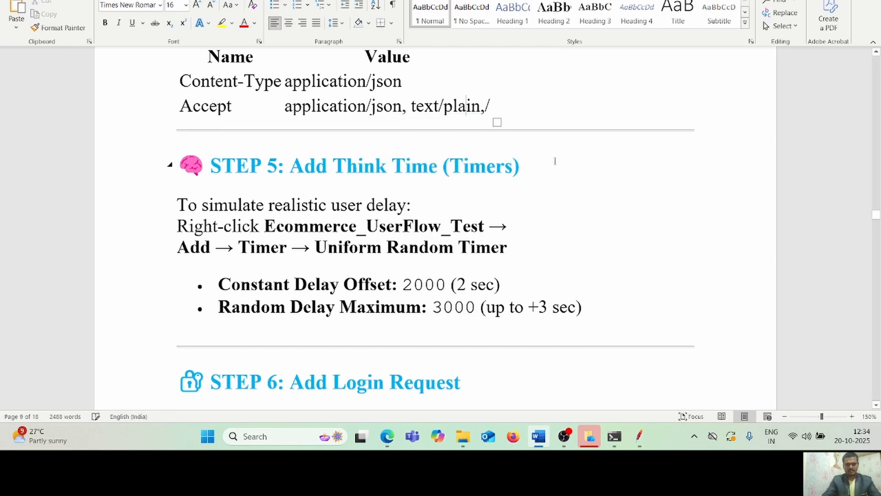
- Copy "application/json, text/plain,/" from the Word guide into the value of the Accept header in JMeter
click(555, 161)
drag(285, 106, 497, 112)
key(ctrl+c)
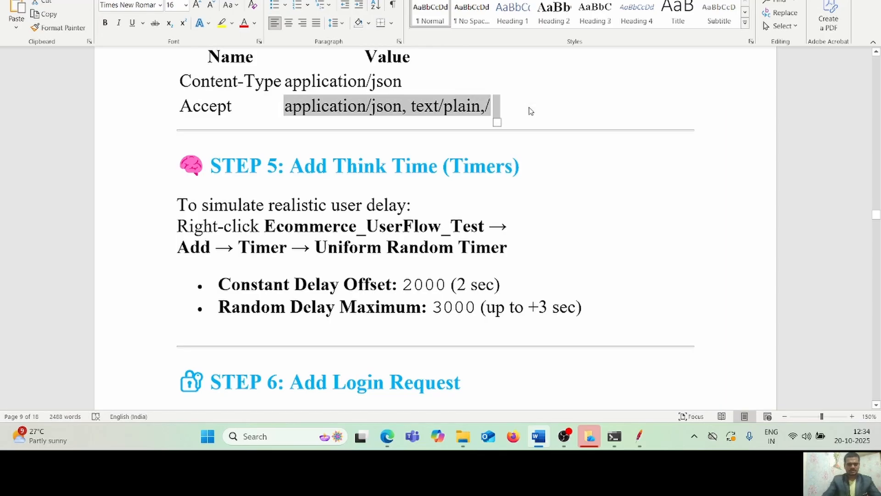
mouse_move(639, 436)
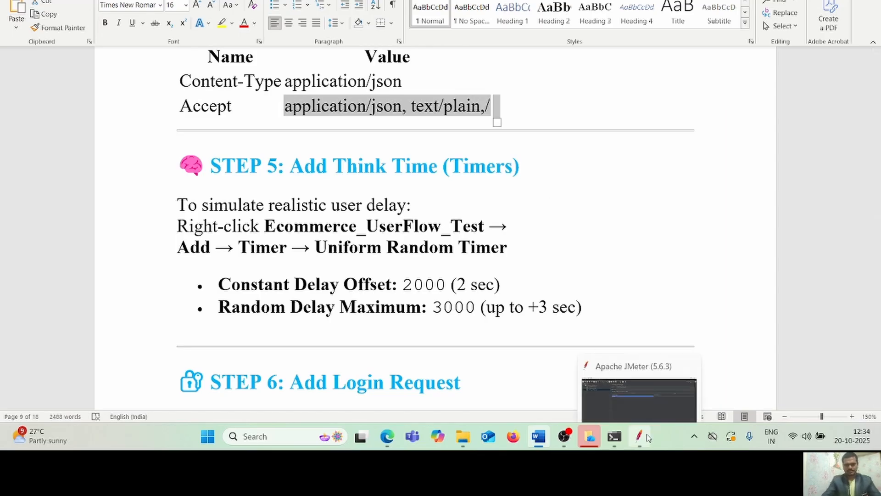
click(603, 386)
click(558, 102)
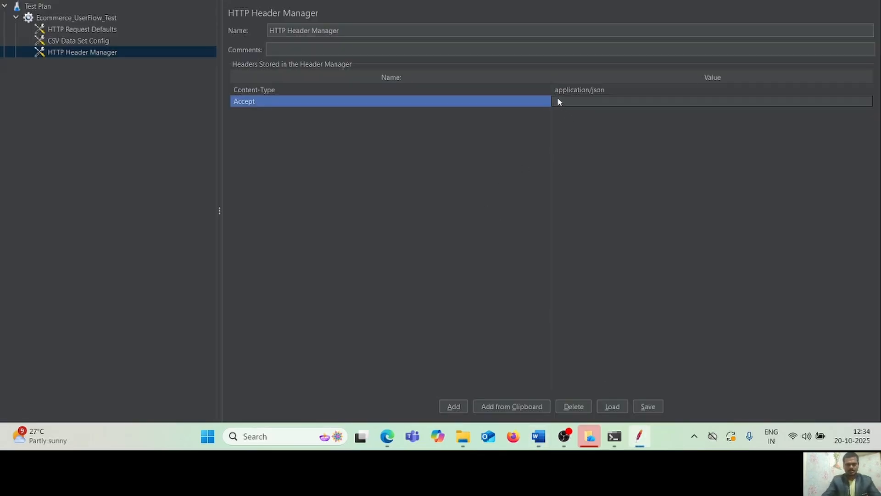
key(ctrl+v)
click(507, 217)
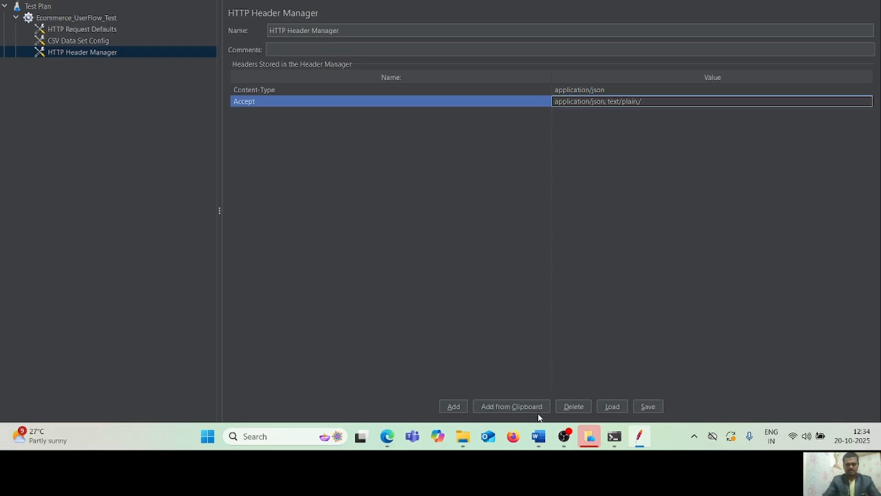
- Read the think-time timer instructions of Step 5 in the Word guide, then return to JMeter
click(538, 436)
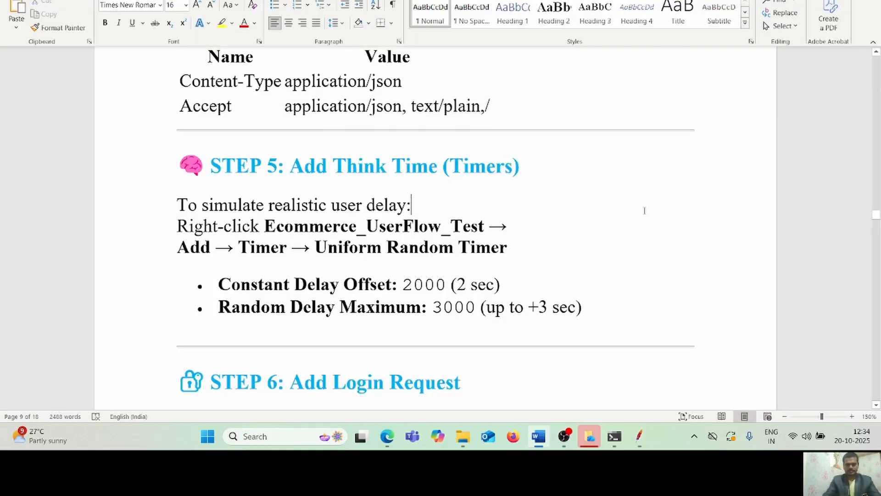
scroll(644, 211, down, 1)
key(Down)
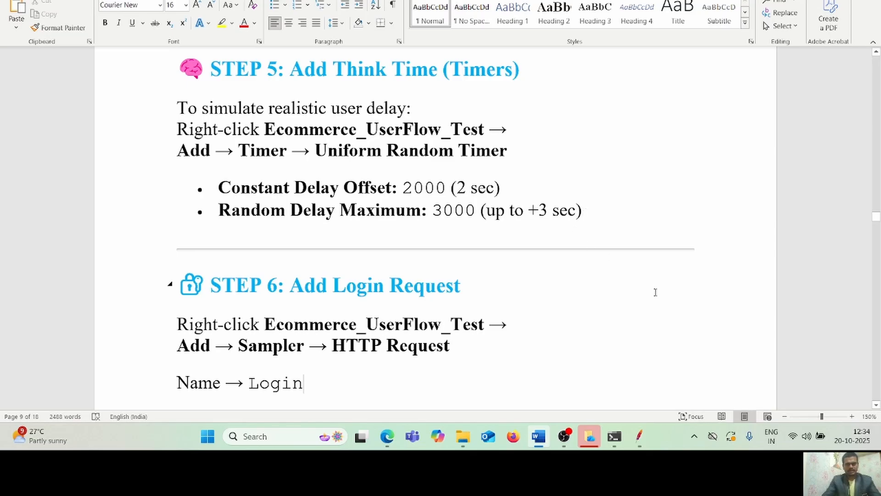
click(638, 436)
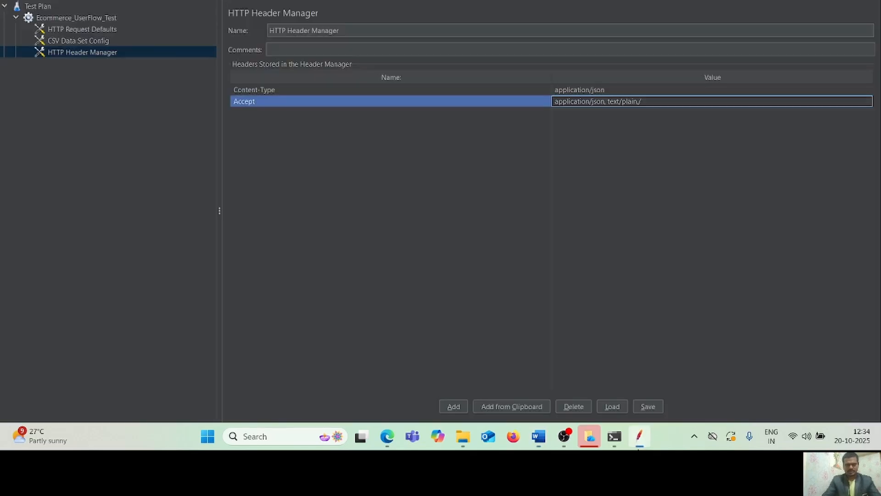
click(61, 18)
right_click(56, 17)
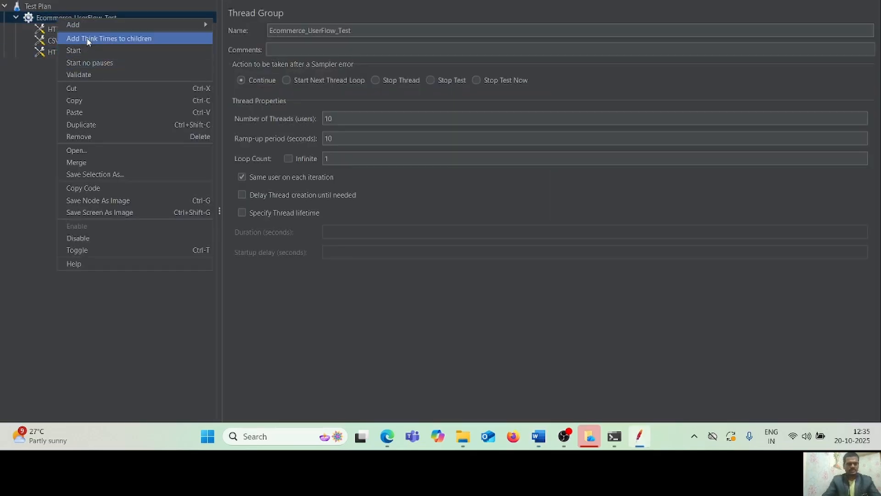
mouse_move(94, 25)
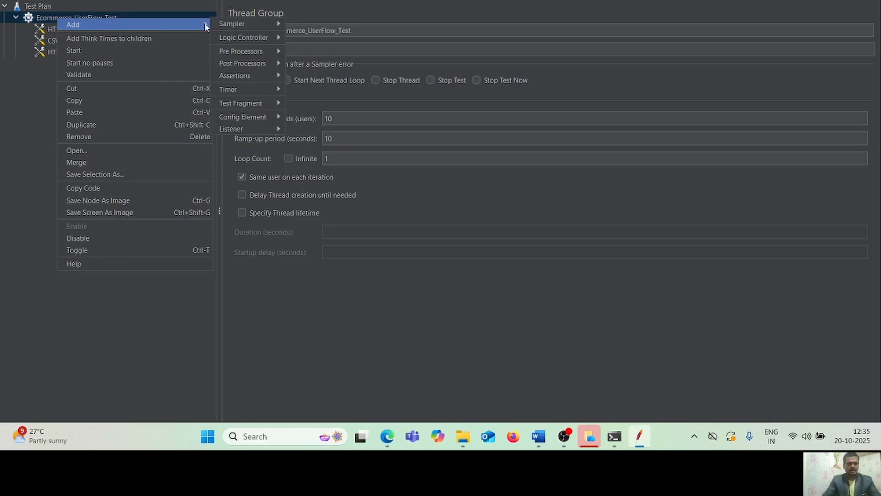
mouse_move(237, 89)
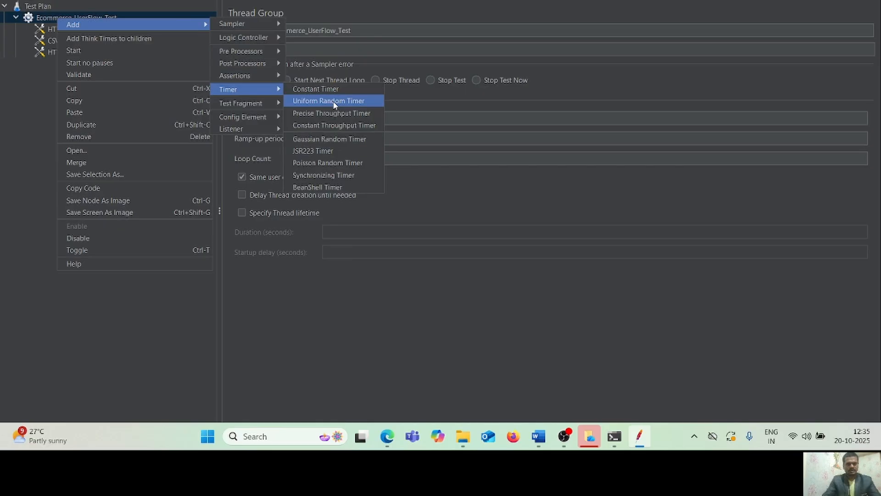
click(545, 440)
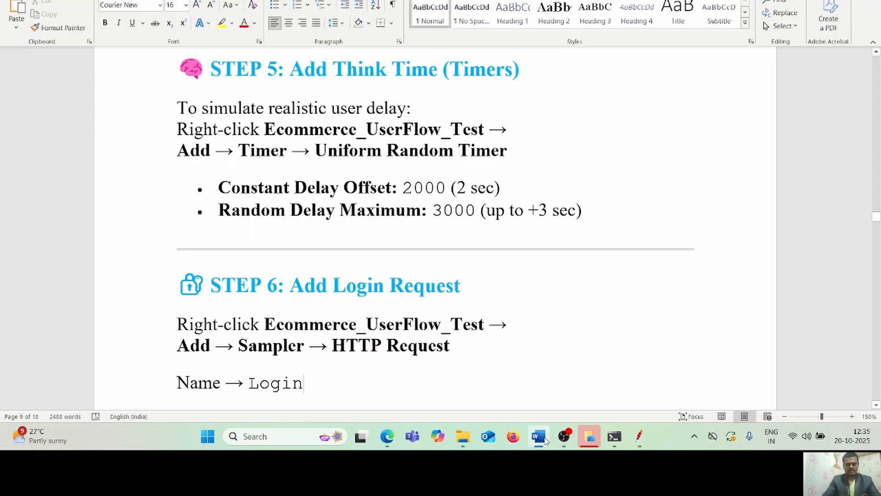
click(545, 440)
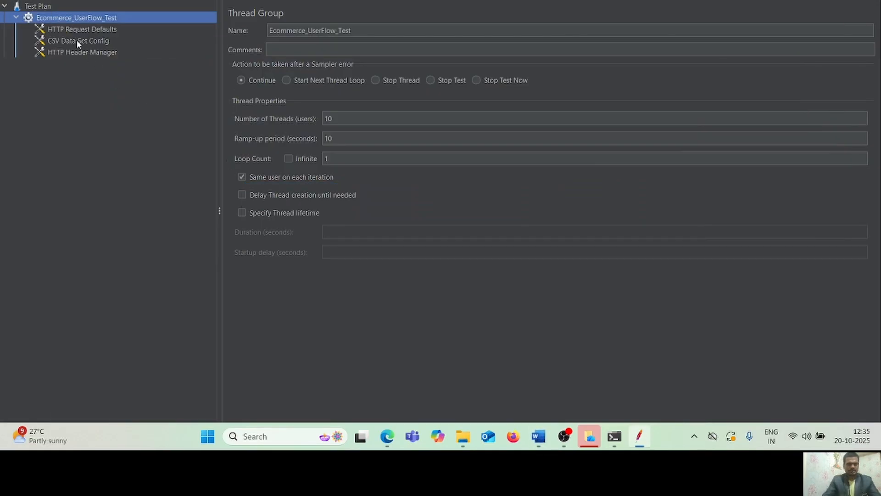
- Add a Uniform Random Timer to the Ecommerce_UserFlow_Test thread group
right_click(63, 17)
mouse_move(67, 21)
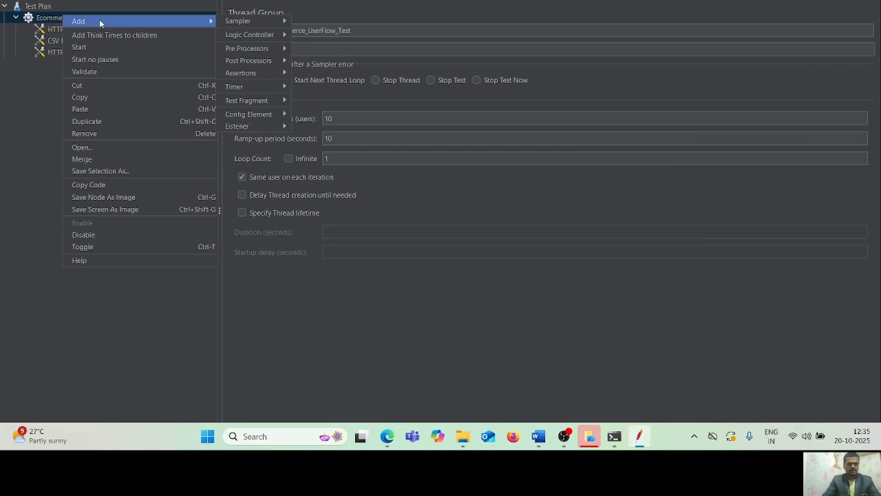
mouse_move(261, 100)
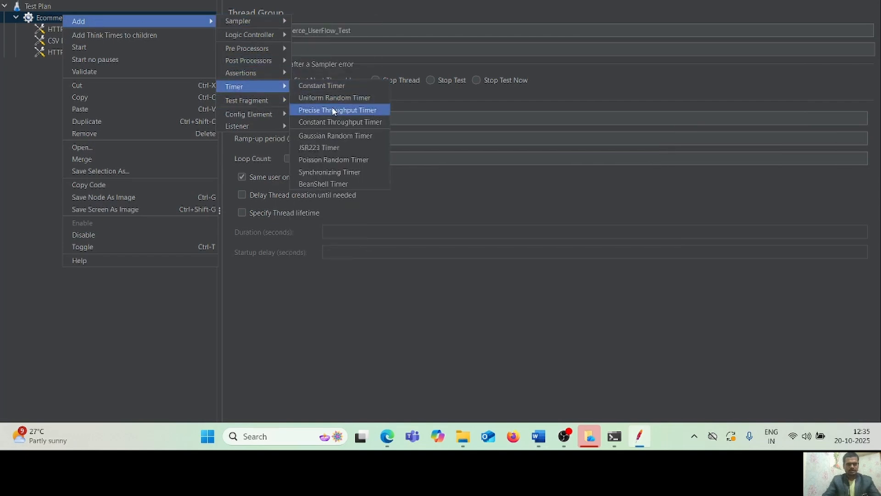
click(340, 98)
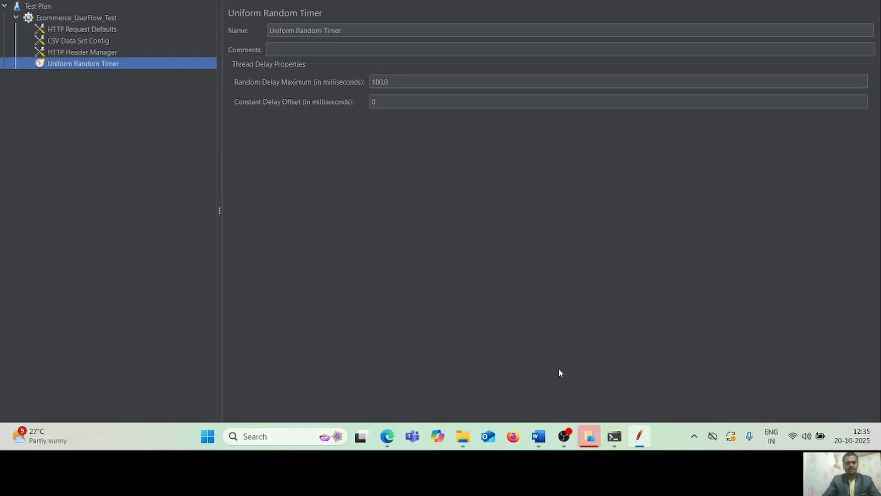
- Check the timer values in the Word guide and set the timer's Constant Delay Offset to 2000 milliseconds in JMeter
click(543, 441)
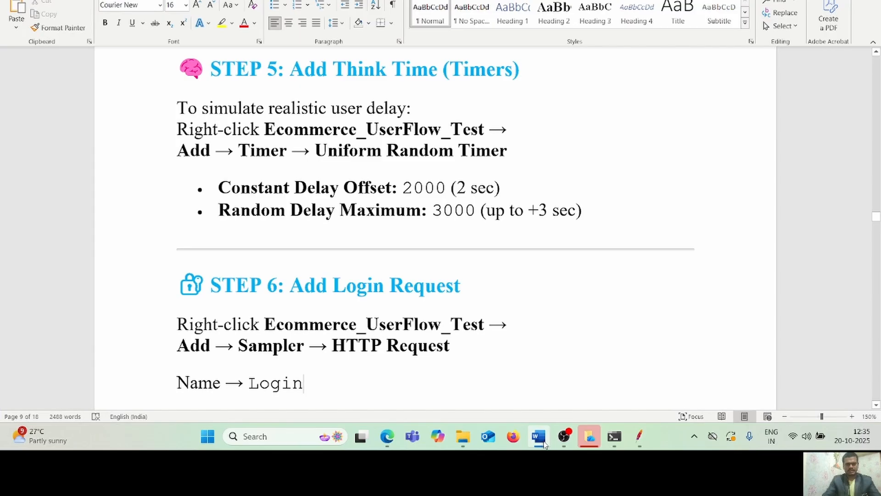
click(539, 438)
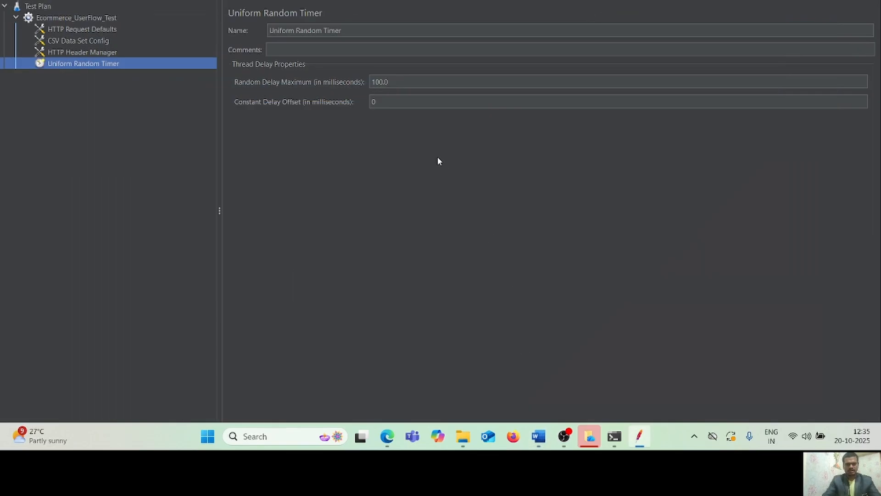
click(387, 104)
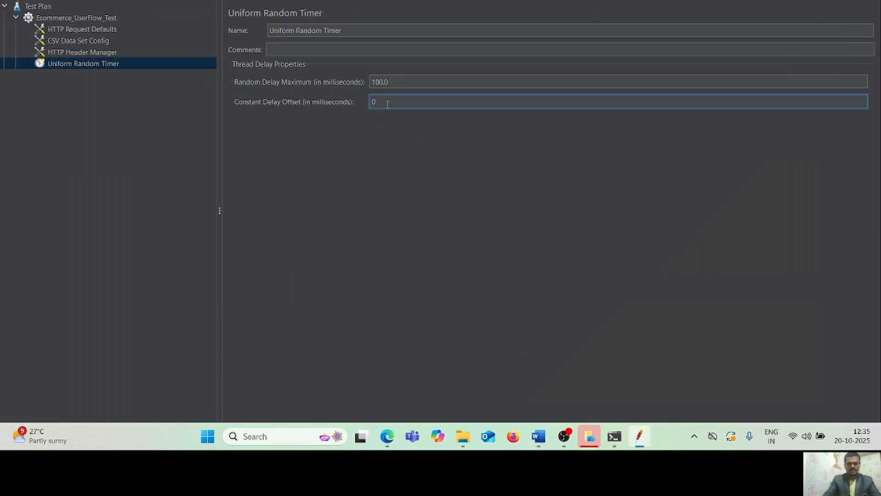
key(BackSpace)
text(2)
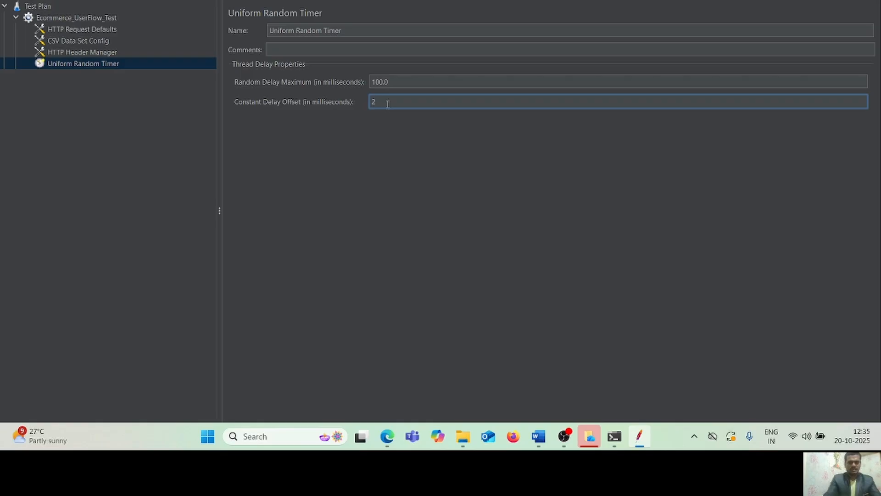
text(000)
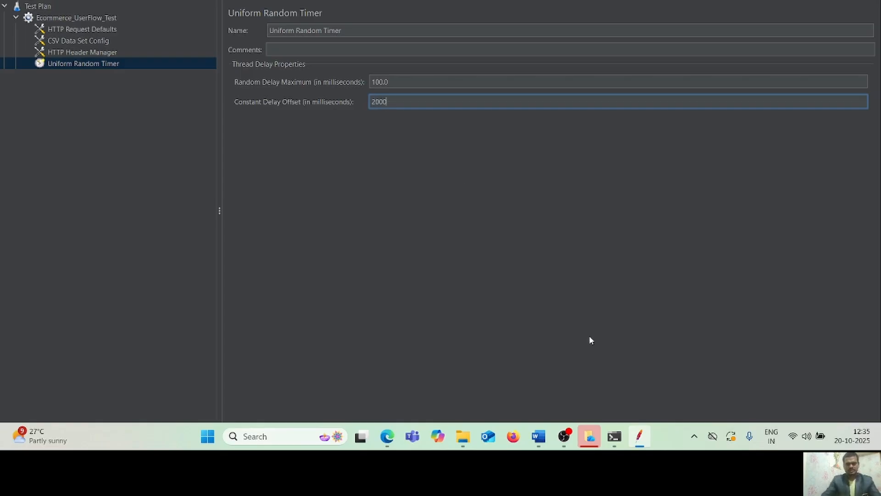
- Recheck the Word guide and set the Uniform Random Timer's Random Delay Maximum to 3000 milliseconds in JMeter
click(538, 437)
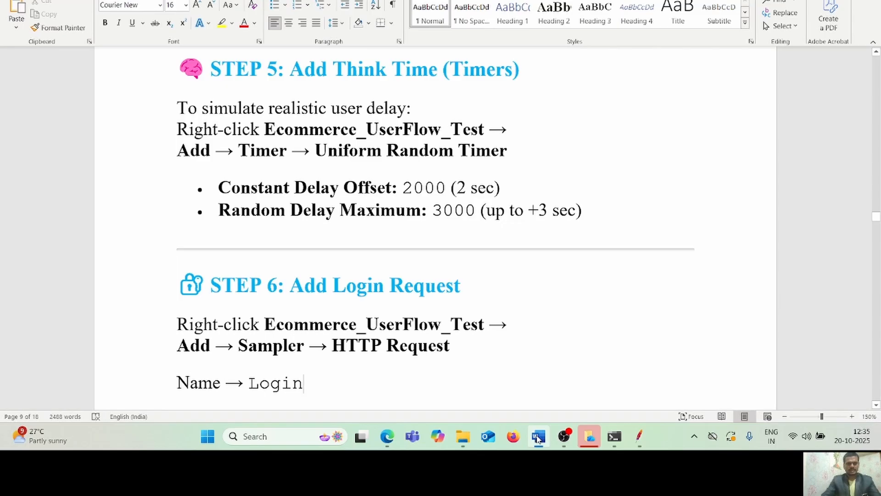
click(538, 437)
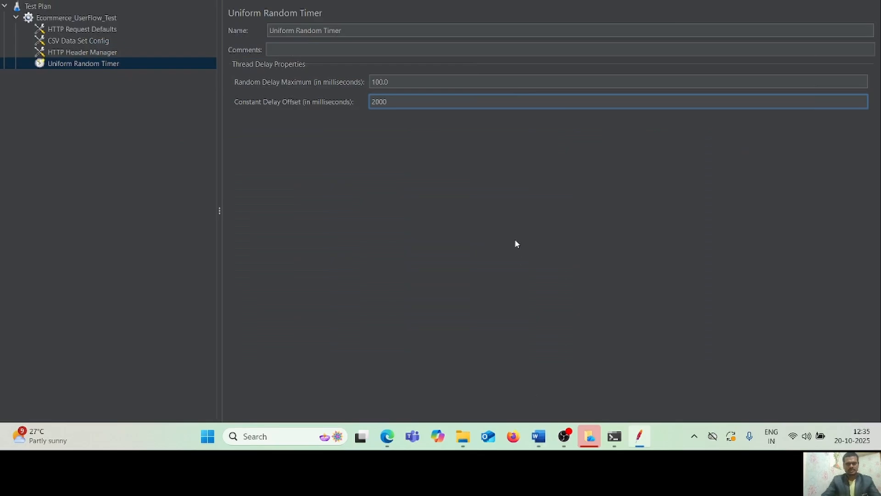
click(403, 80)
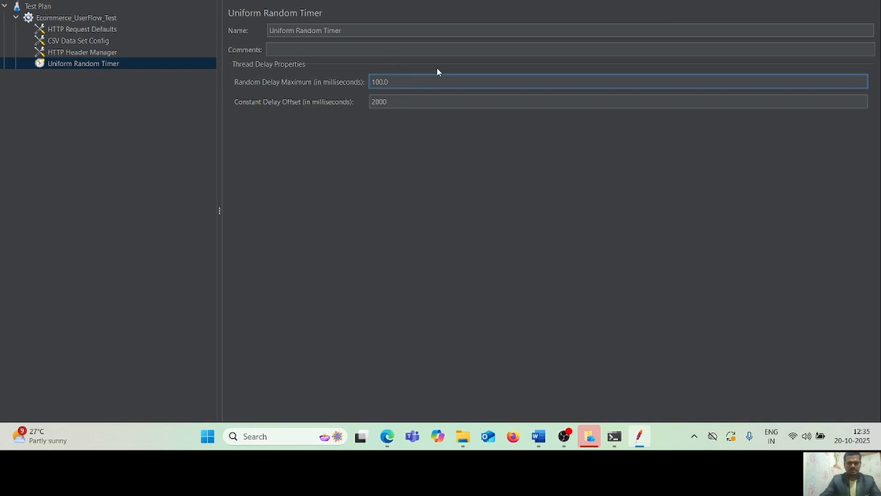
key(BackSpace)
key(BackSpace)
key(BackSpace)
key(BackSpace)
key(BackSpace)
text(3000)
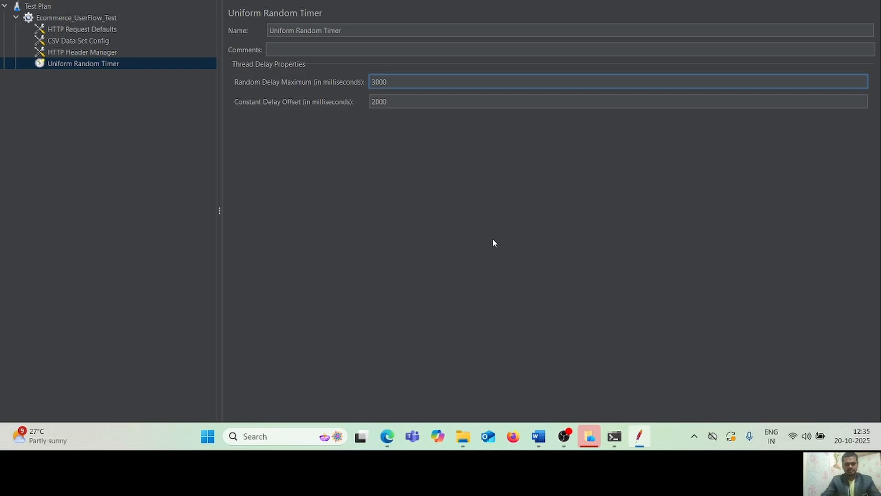
- Read Step 6 in the Word guide and add an HTTP Request sampler to the Ecommerce_UserFlow_Test thread group in JMeter
click(538, 440)
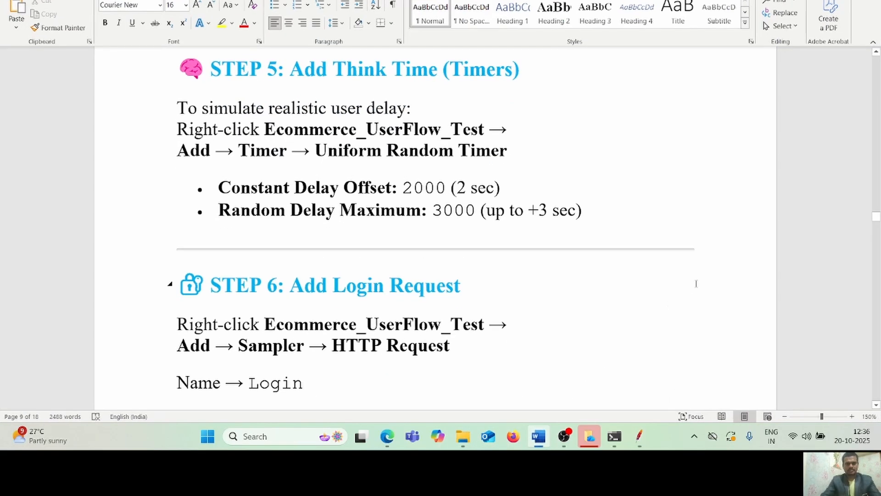
scroll(696, 284, down, 3)
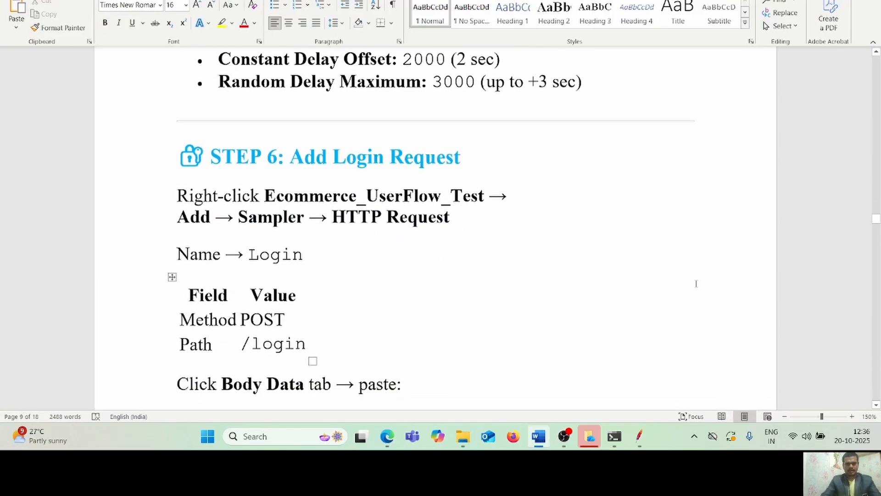
scroll(696, 284, down, 2)
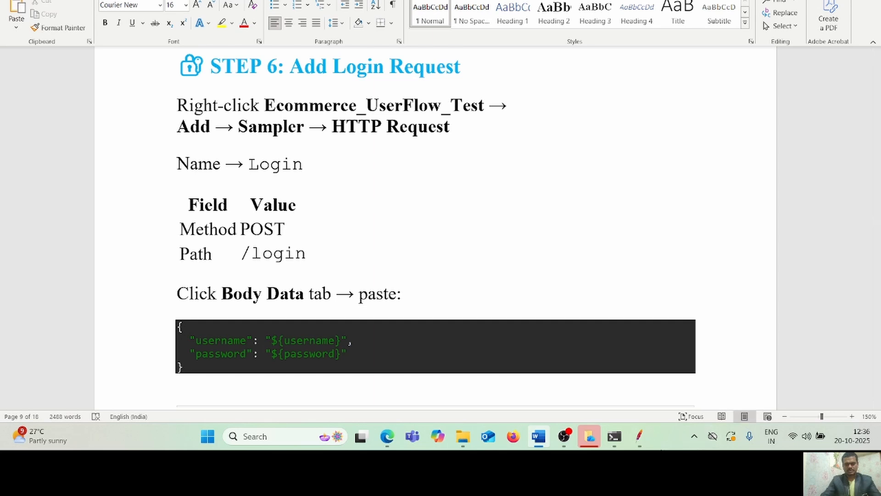
click(639, 435)
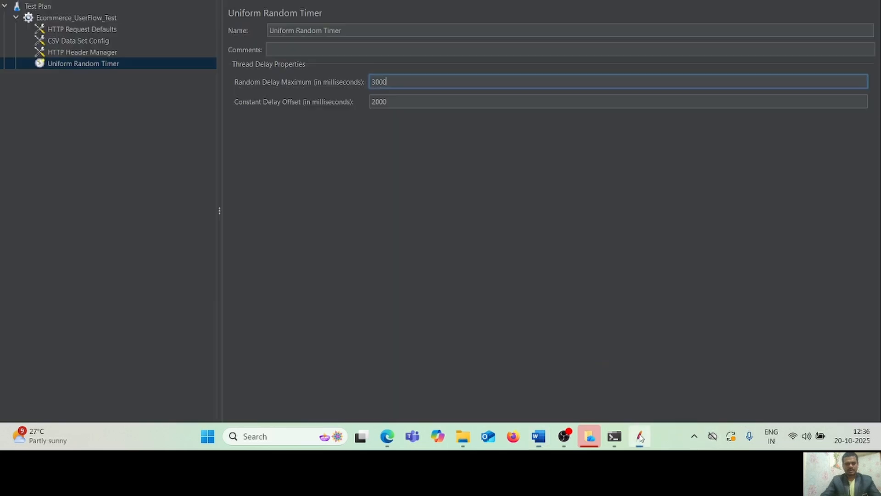
click(70, 16)
right_click(67, 20)
mouse_move(215, 26)
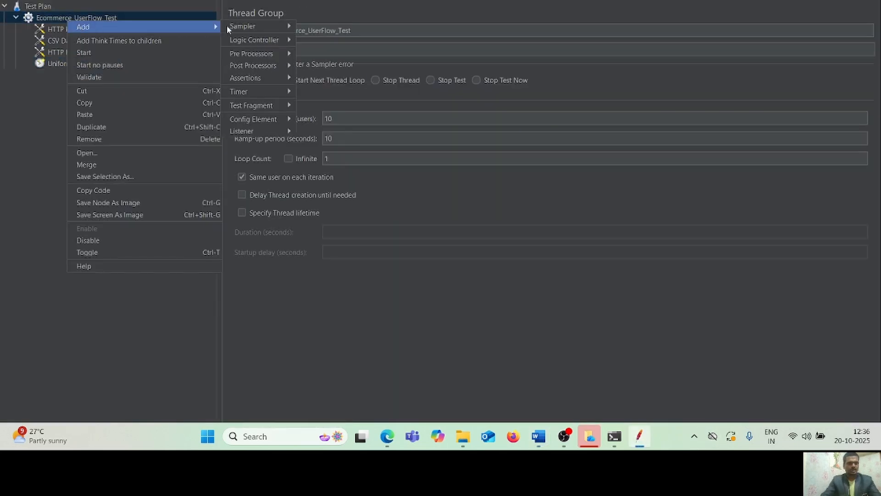
mouse_move(249, 28)
click(332, 37)
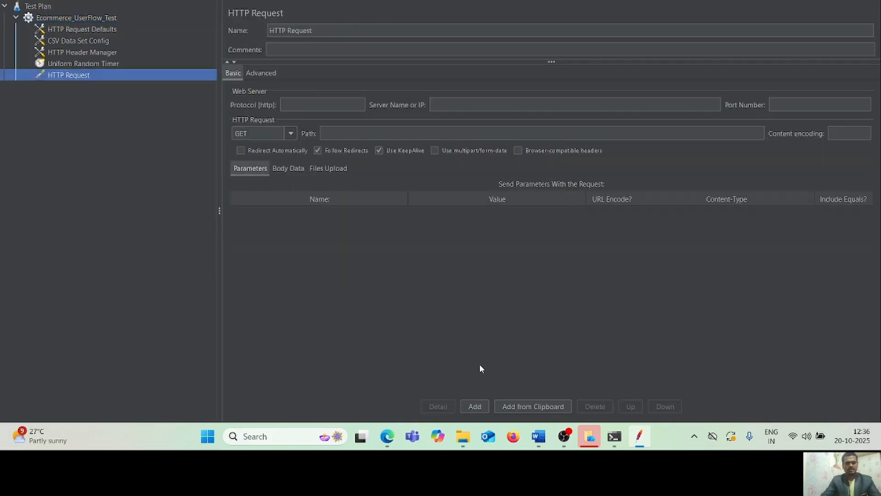
- Review the Login request's fields and body data and the start of Step 7 in the Word guide, then return to JMeter
click(538, 437)
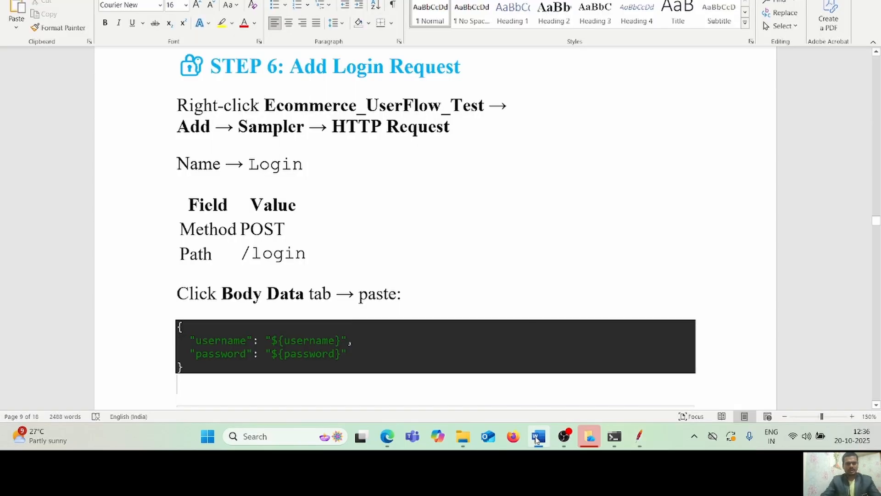
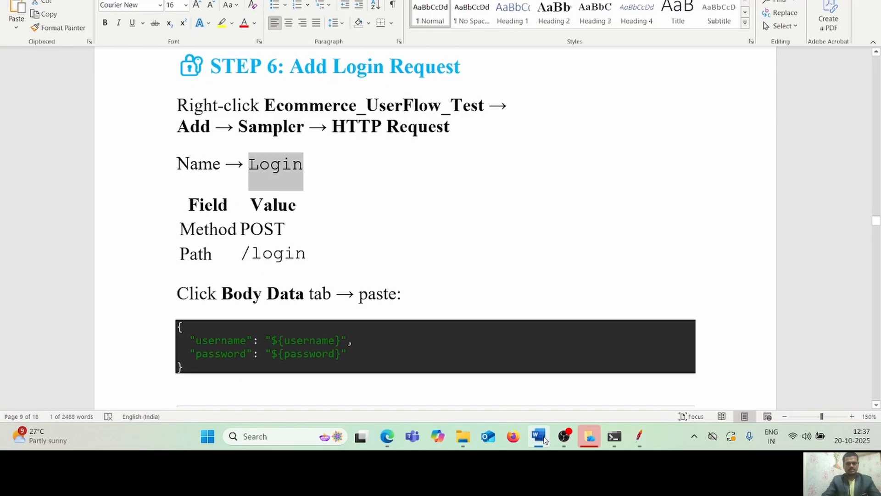
click(545, 224)
key(Down)
key(Down)
key(Down)
key(Down)
key(Down)
key(Down)
key(Down)
key(Down)
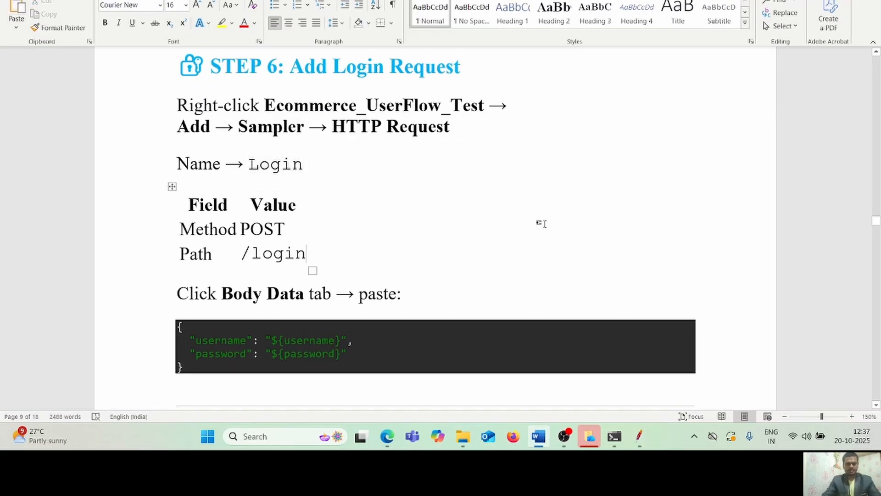
key(Down)
key(Down)
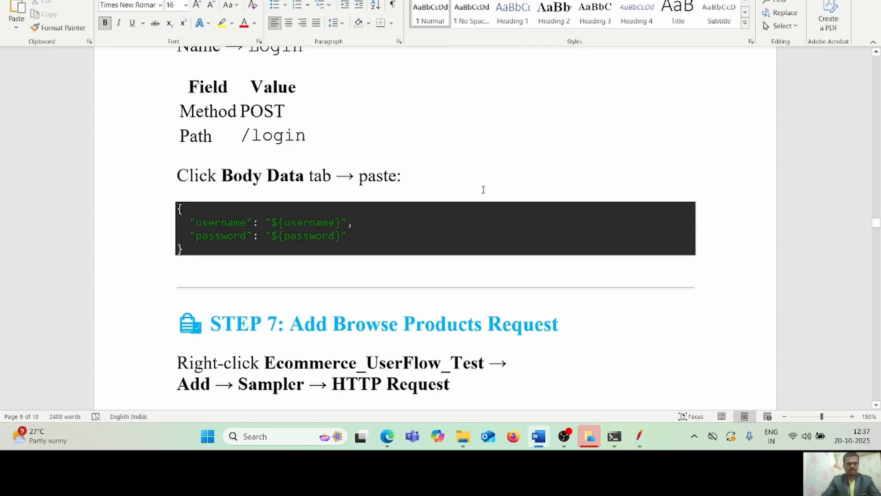
mouse_move(639, 438)
click(638, 406)
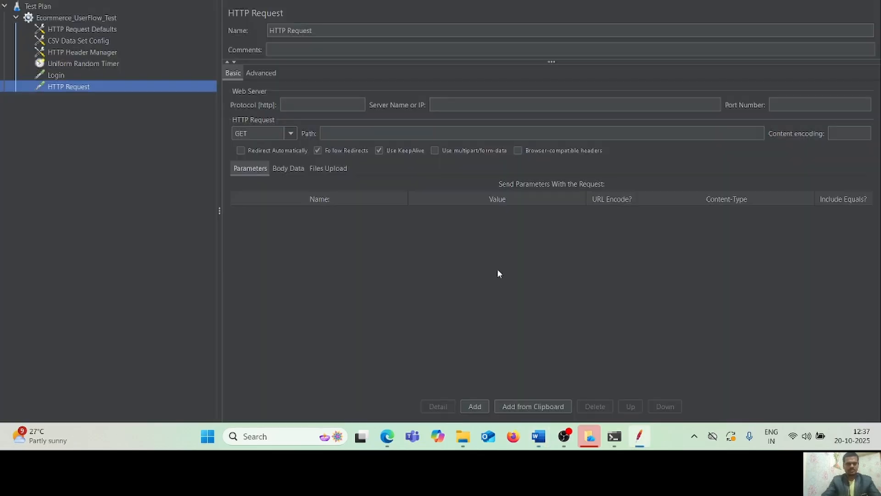
- Copy the JSON body with the ${username} and ${password} variables from the Word guide into the Login request's Body Data in JMeter
click(58, 76)
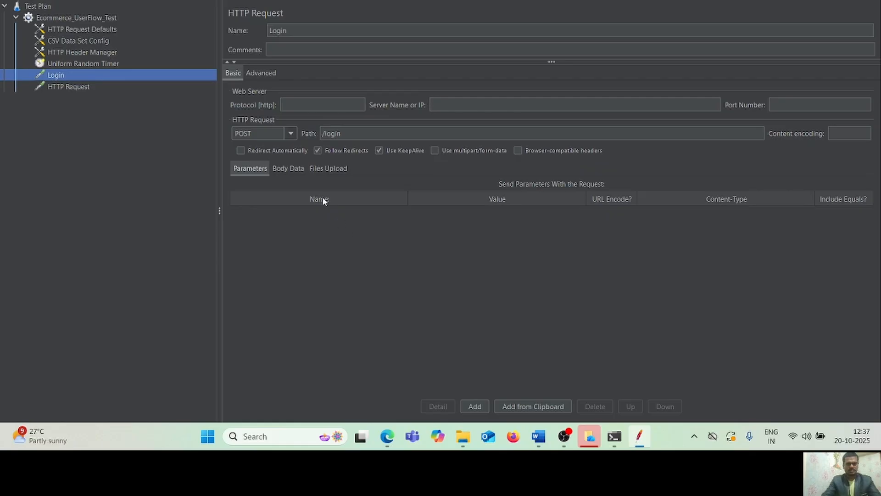
click(290, 171)
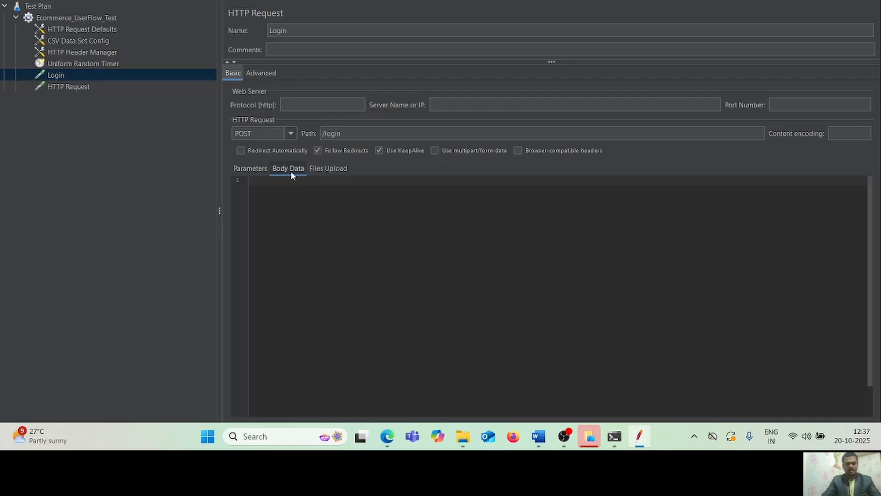
click(539, 437)
click(470, 180)
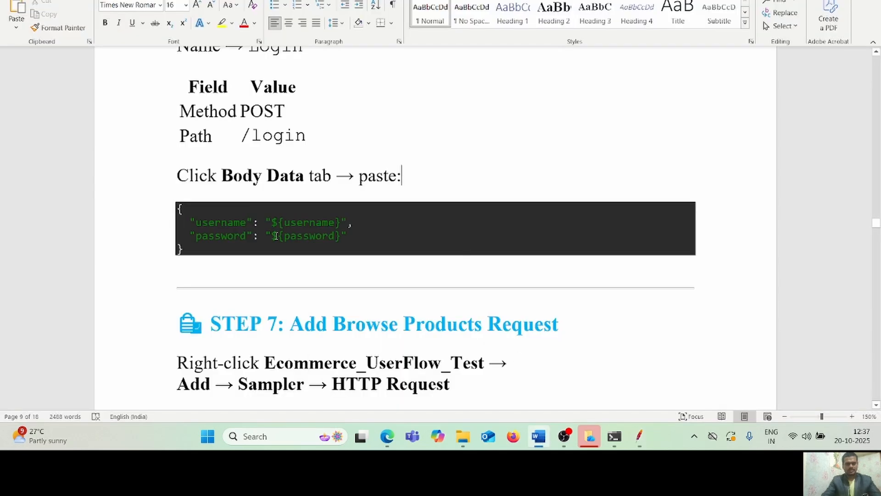
drag(179, 208, 183, 250)
key(ctrl+c)
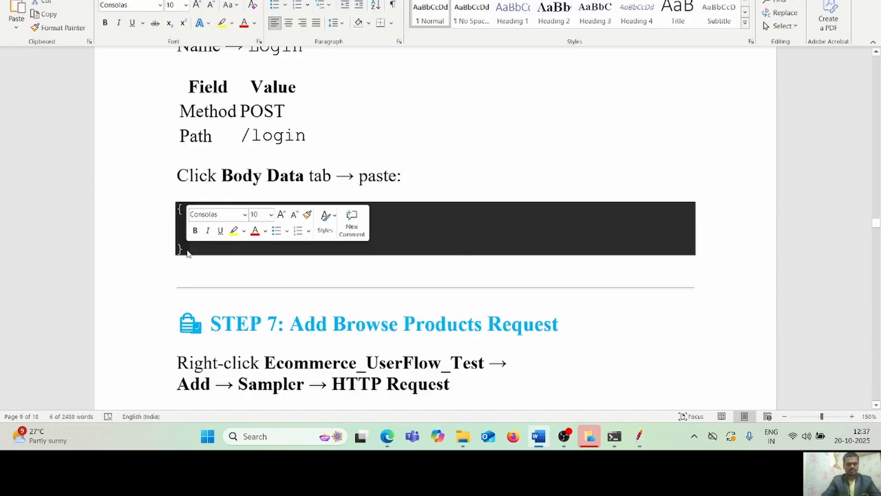
click(639, 436)
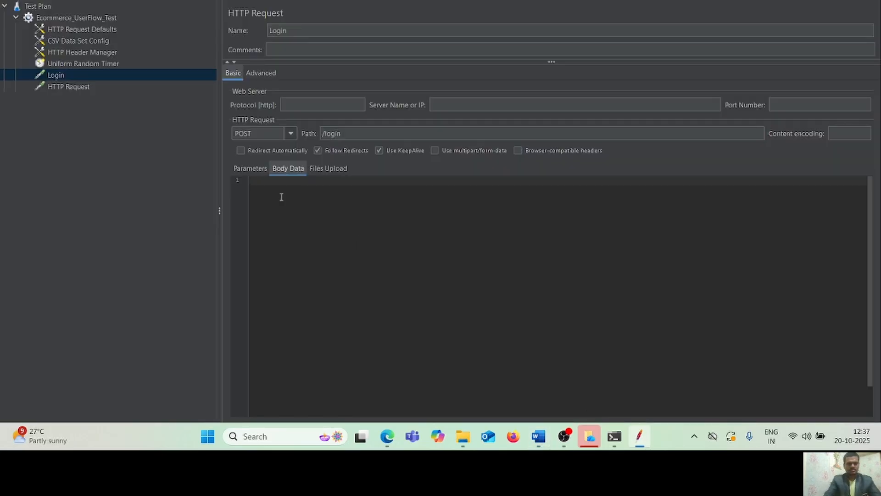
key(ctrl+v)
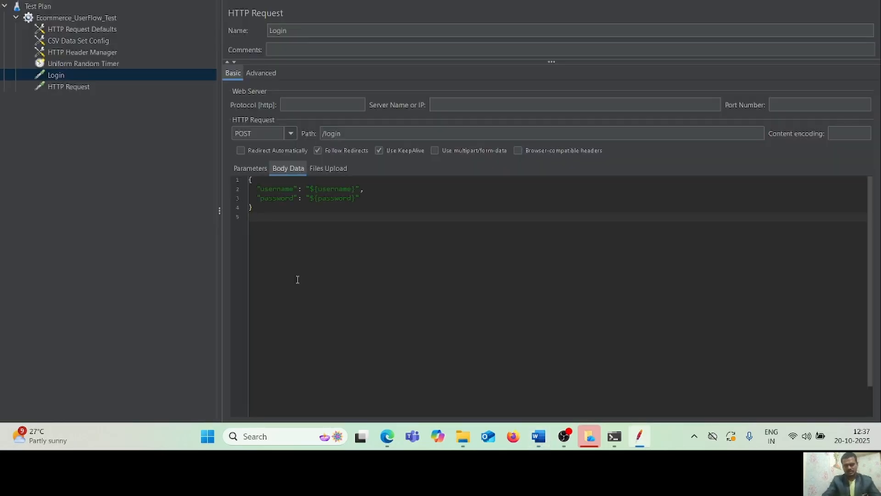
- Open the new HTTP Request in JMeter, switch to the Word guide and read the Step 7 settings for the Browse Products request
click(63, 87)
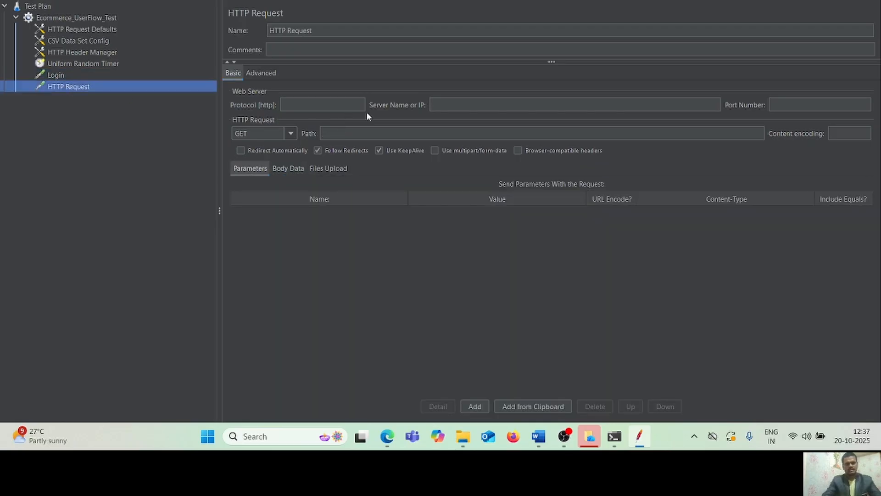
click(541, 439)
click(580, 295)
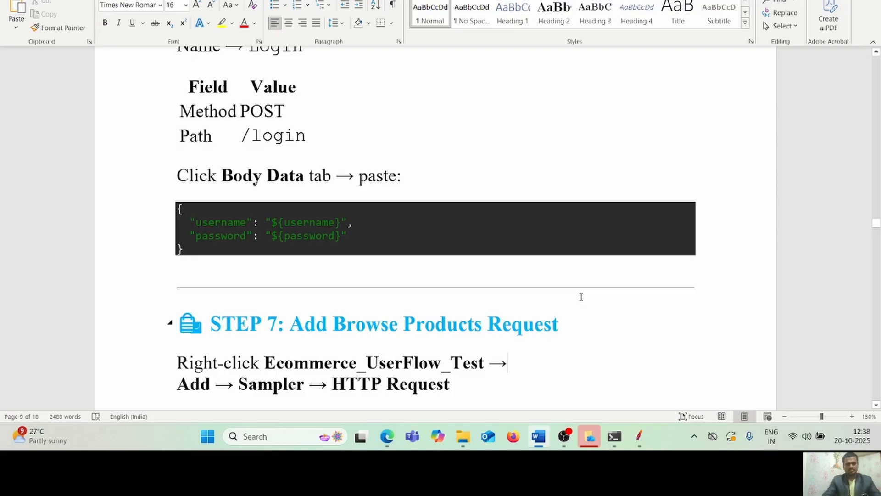
scroll(576, 296, down, 5)
key(Down)
key(Down)
key(Down)
key(Down)
key(Down)
key(Up)
key(Up)
key(Up)
key(Up)
key(Up)
key(Up)
key(Up)
key(Up)
key(Up)
key(Up)
key(Up)
key(Up)
key(Up)
key(Up)
key(Up)
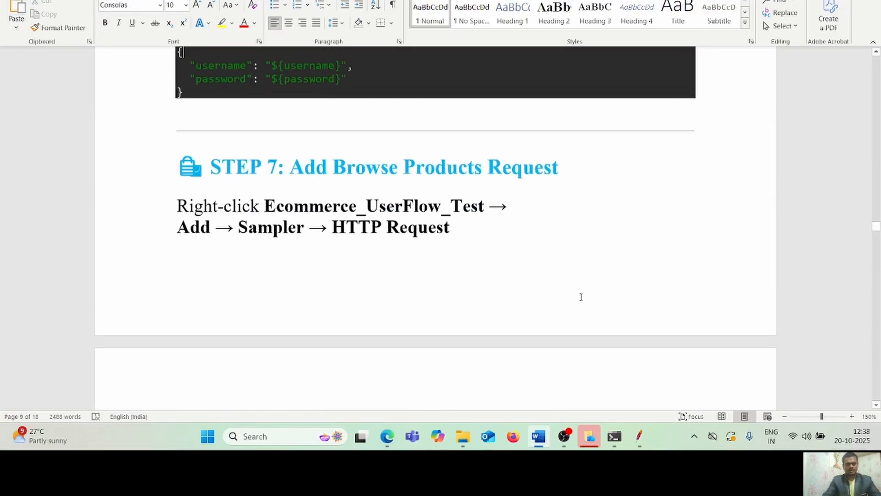
key(Down)
key(Down)
key(Down)
key(Down)
key(Down)
key(Down)
key(Down)
key(Down)
key(Down)
key(Down)
key(Down)
key(Down)
key(Down)
key(Up)
key(Up)
key(Up)
key(Up)
key(Up)
key(Up)
key(Up)
key(Up)
key(Up)
key(Up)
key(Up)
key(Up)
key(Up)
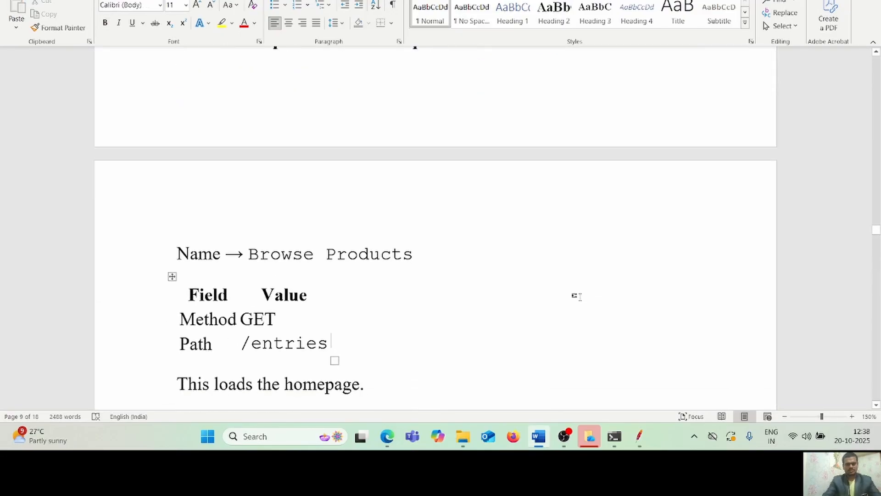
key(Down)
key(Down)
key(Down)
key(Down)
key(Down)
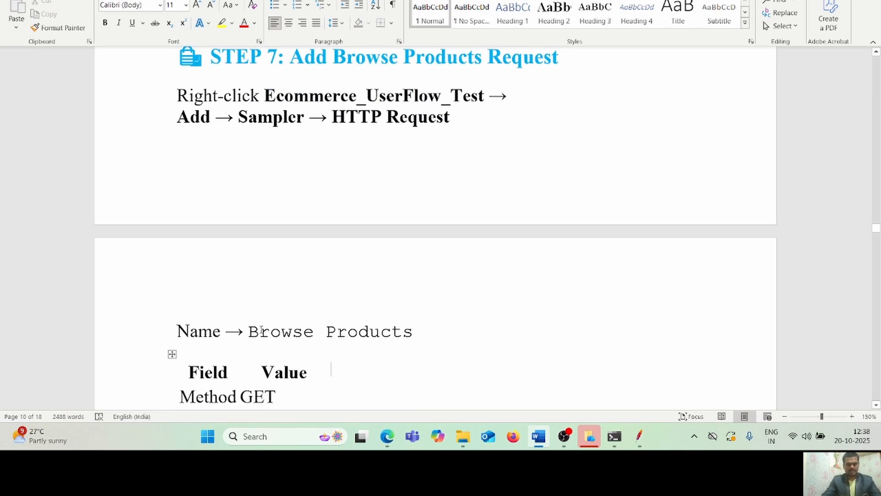
- Copy the Step 7 request name from the Word guide and rename the new HTTP Request in JMeter as Browse Products
drag(253, 329, 399, 329)
key(ctrl+c)
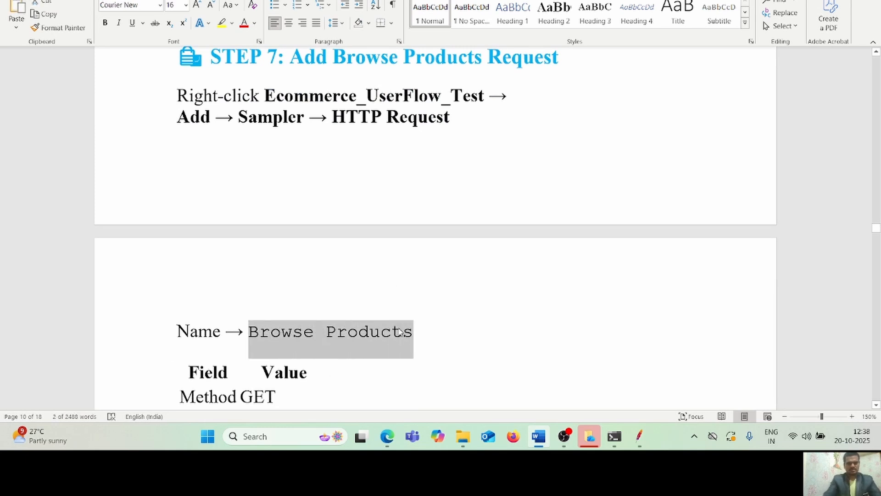
click(647, 439)
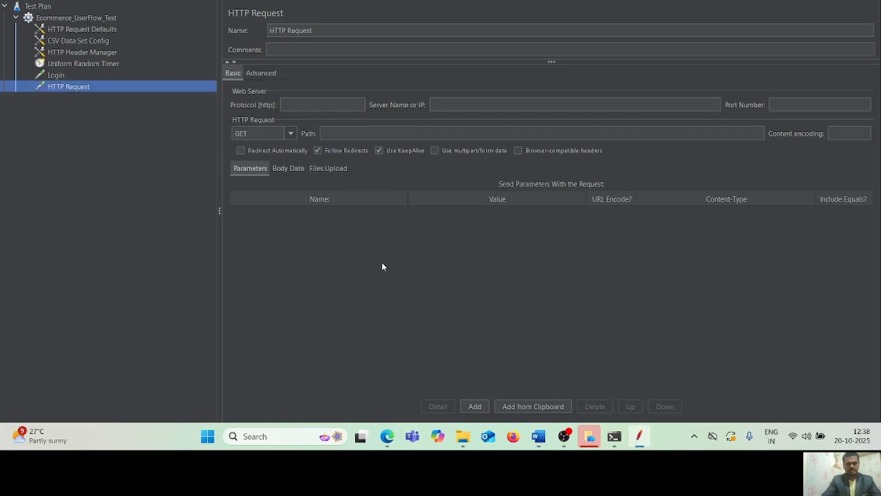
drag(321, 32, 260, 32)
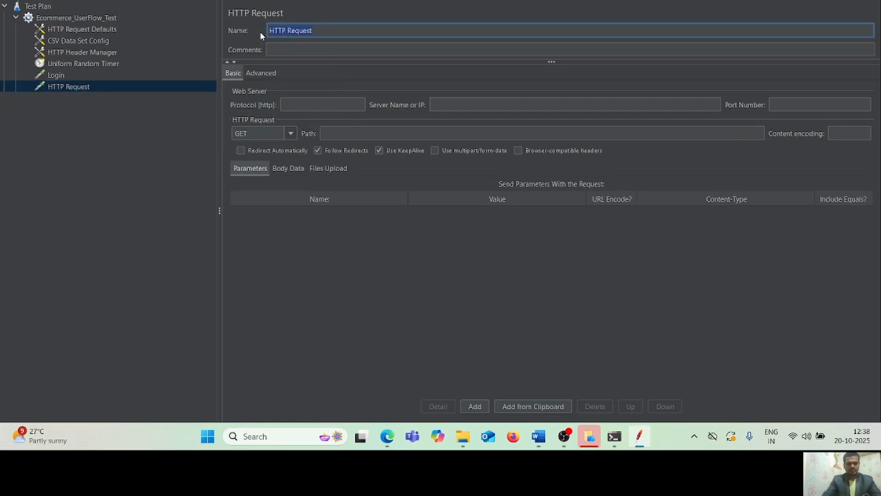
key(ctrl+v)
click(359, 309)
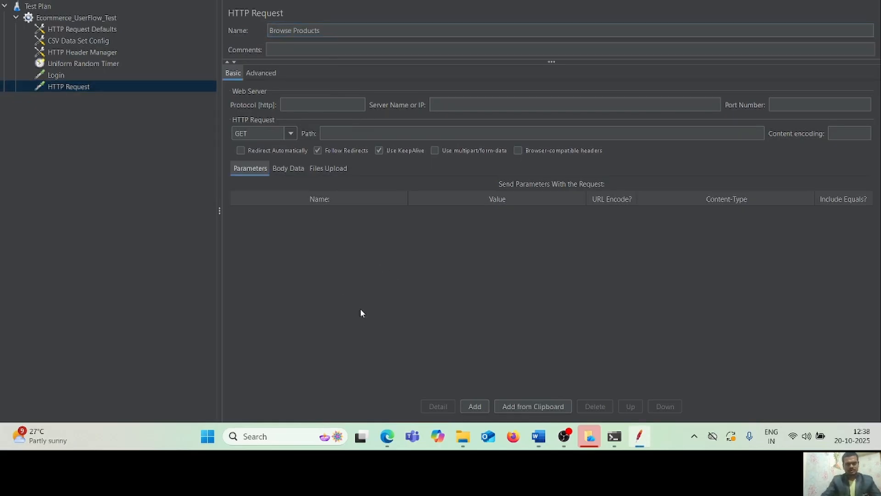
- Copy the path from Step 7 of the Word guide and set the Browse Products request's path to /entries in JMeter
click(538, 436)
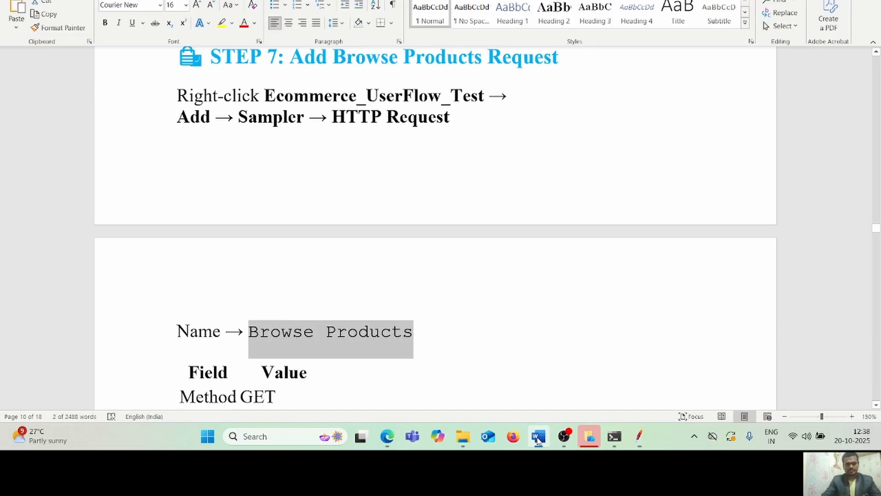
click(612, 327)
scroll(612, 327, down, 5)
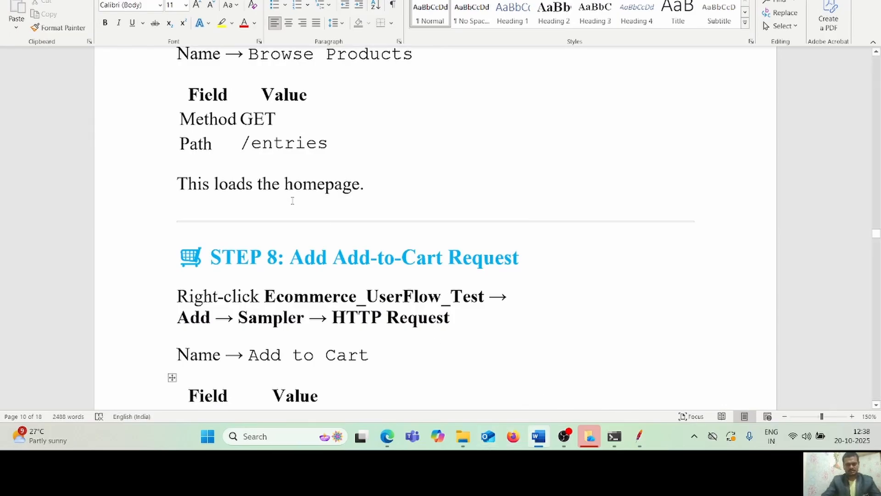
drag(242, 140, 311, 144)
key(ctrl+c)
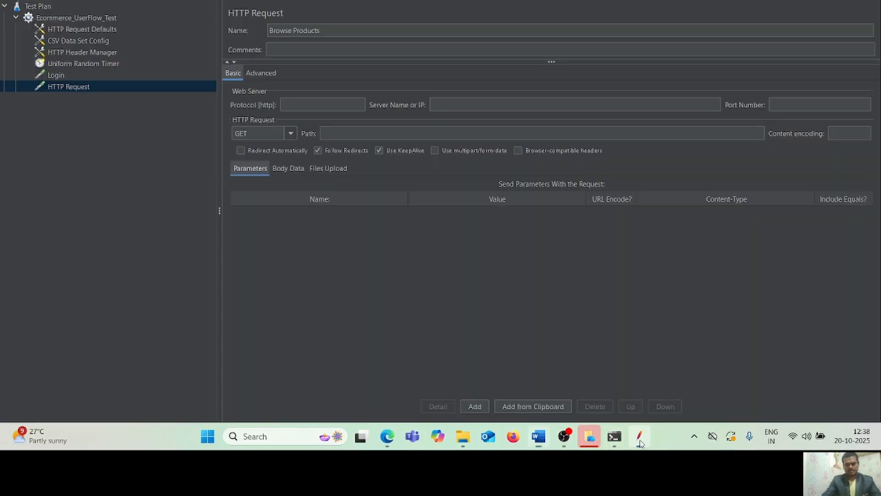
click(639, 436)
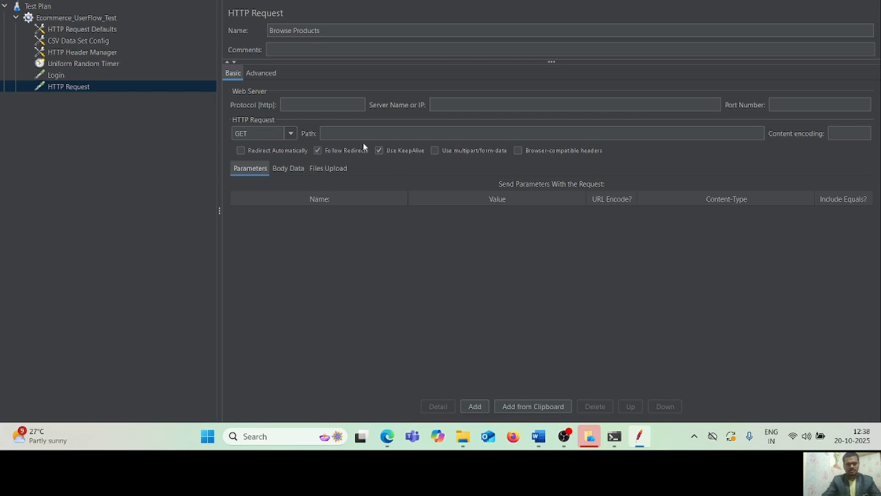
click(373, 132)
key(ctrl+v)
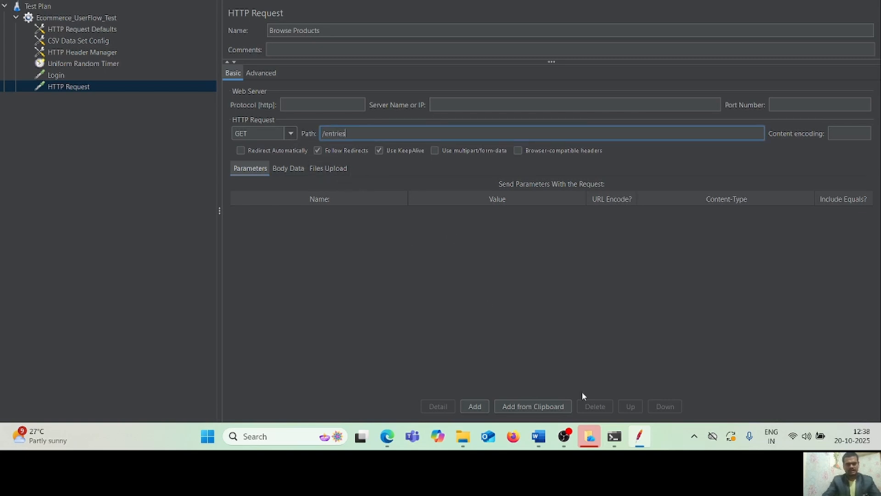
- Switch to the Word guide and read the Step 8 name, method, path and body data for the Add-to-Cart request
click(540, 438)
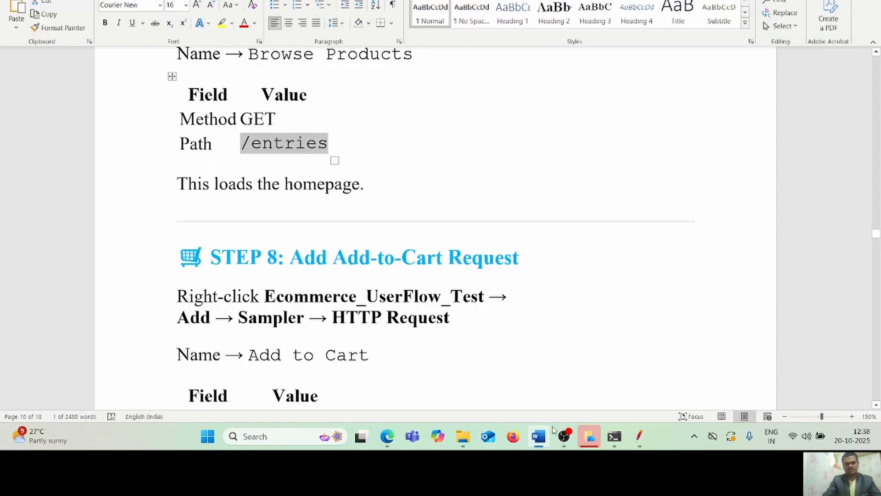
click(591, 352)
key(Down)
key(Down)
key(Down)
key(Down)
key(Down)
key(Down)
key(Down)
key(Down)
key(Down)
key(Down)
key(Down)
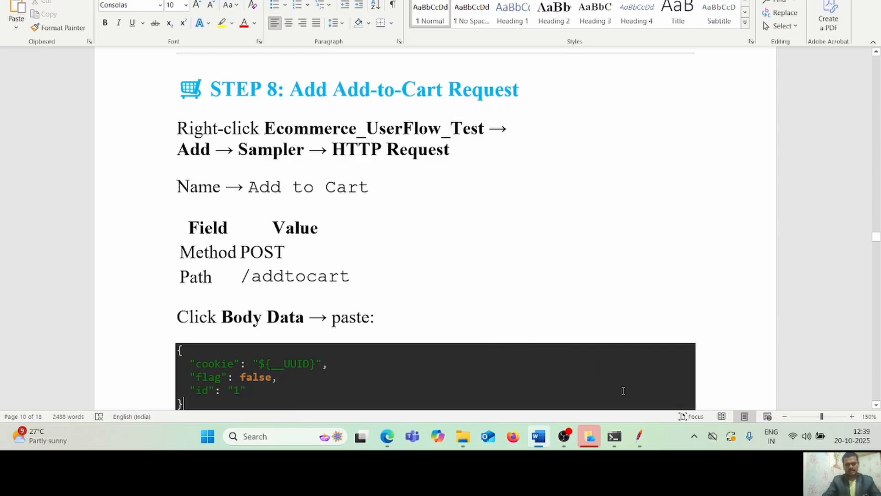
- Switch to JMeter and add another HTTP Request sampler to the Ecommerce_UserFlow_Test thread group
click(639, 436)
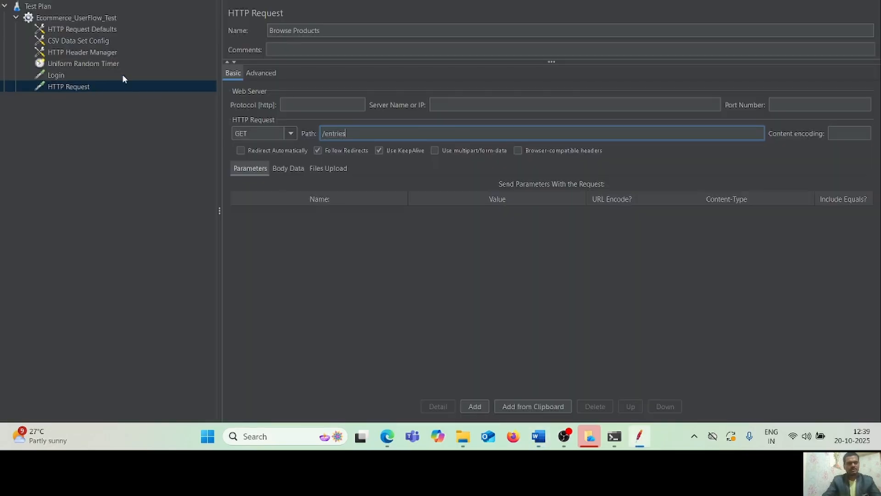
click(59, 17)
right_click(70, 17)
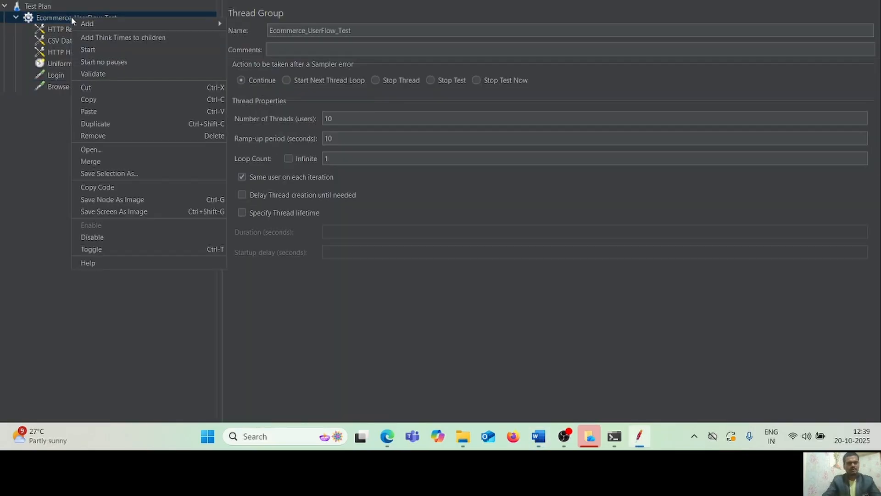
mouse_move(150, 27)
mouse_move(259, 23)
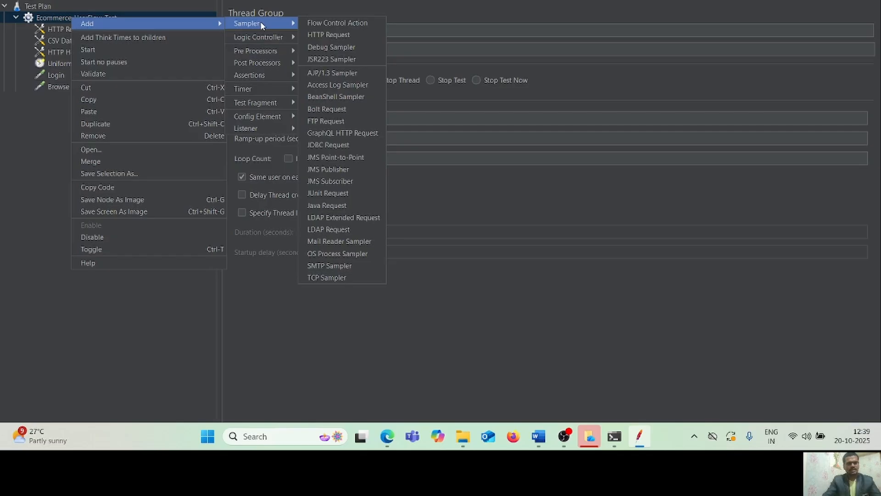
click(339, 36)
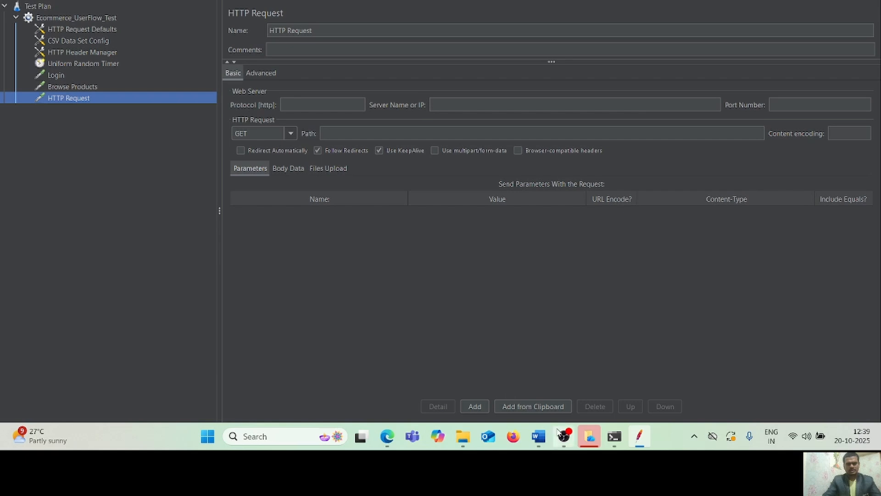
- Copy the Step 8 request name from the Word guide and rename the new HTTP Request in JMeter as Add to Cart
click(639, 440)
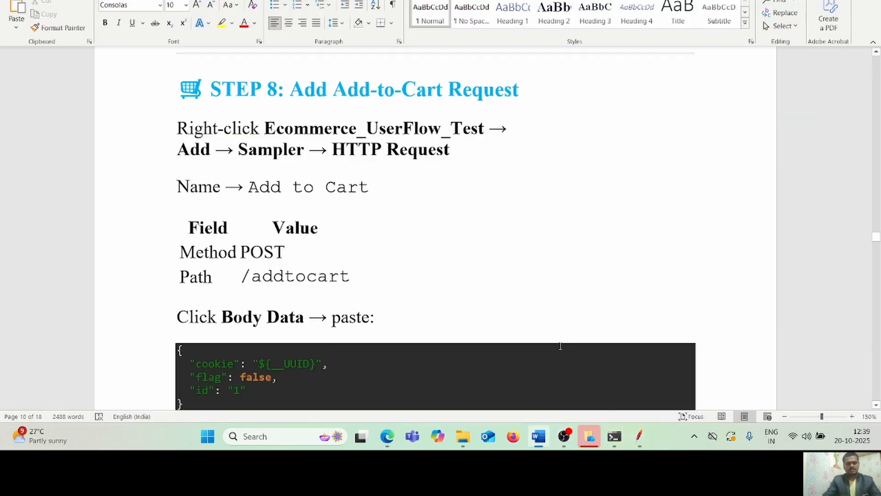
click(496, 316)
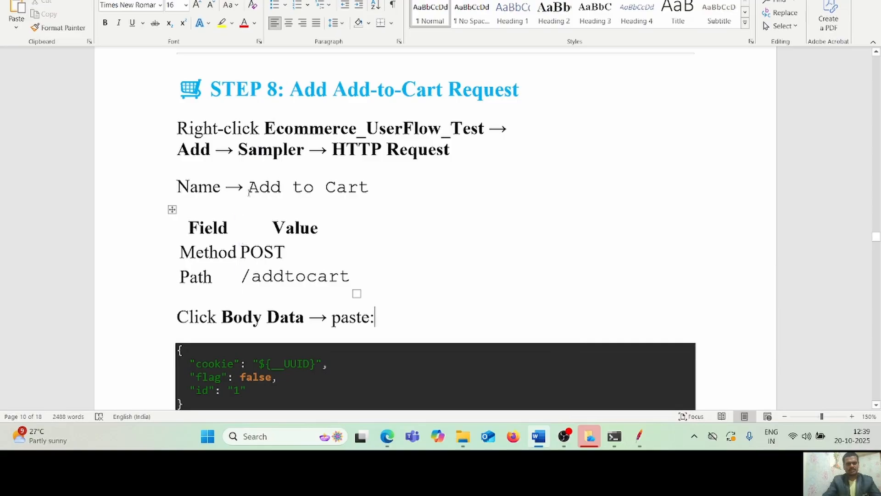
drag(248, 186, 383, 185)
key(ctrl+c)
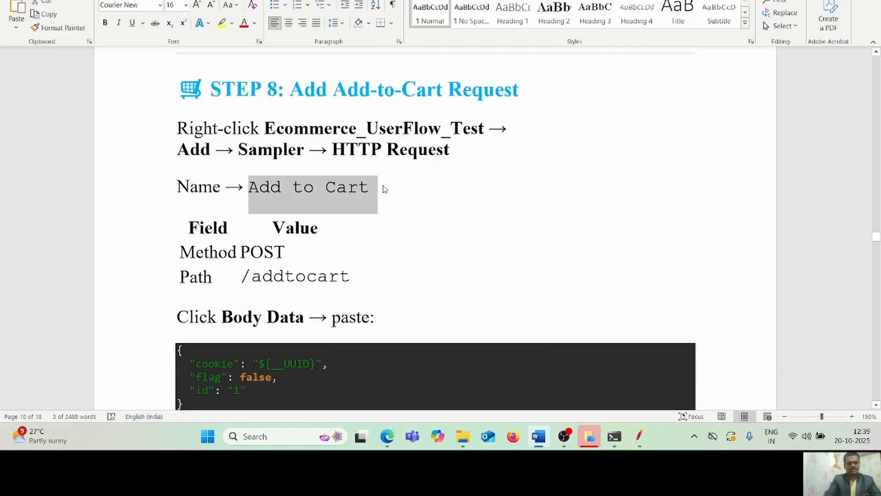
click(639, 436)
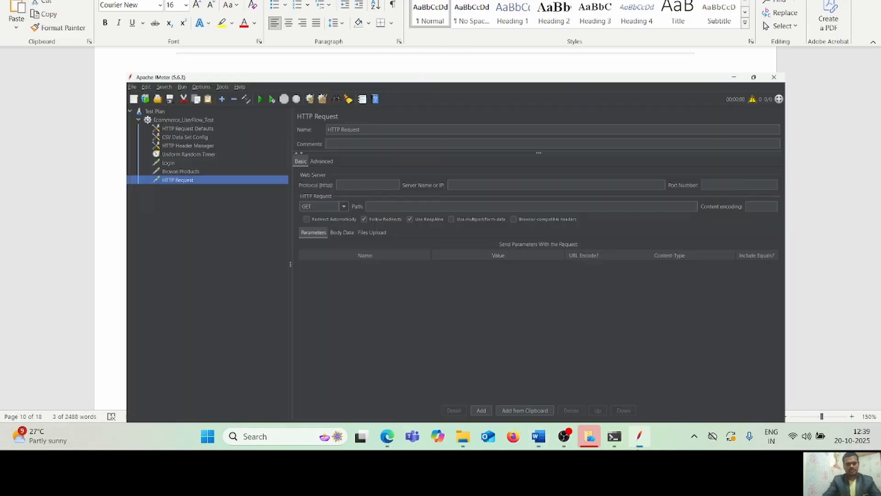
triple_click(324, 29)
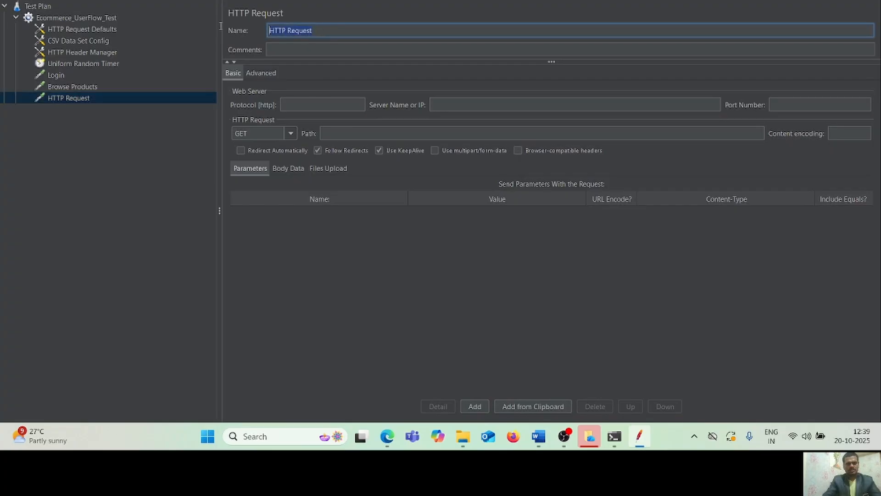
key(ctrl+v)
click(387, 284)
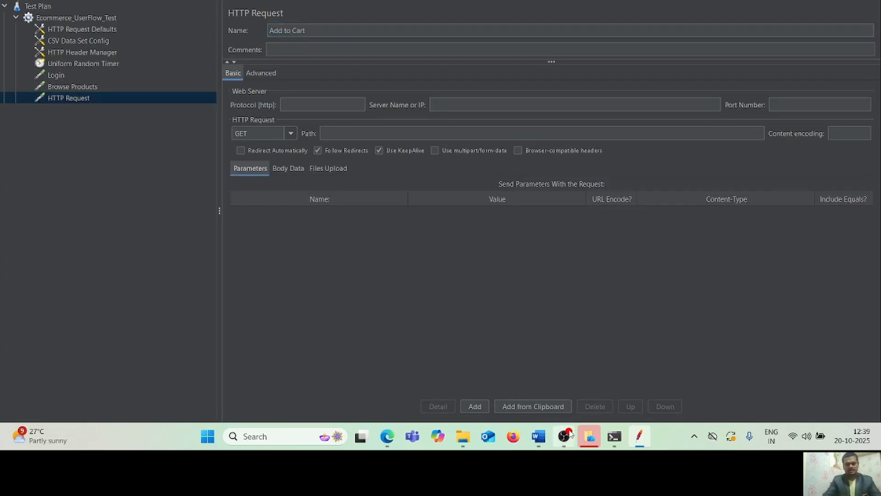
- Check the Step 8 method in the Word guide and set the Add to Cart request's method to POST in JMeter
click(541, 436)
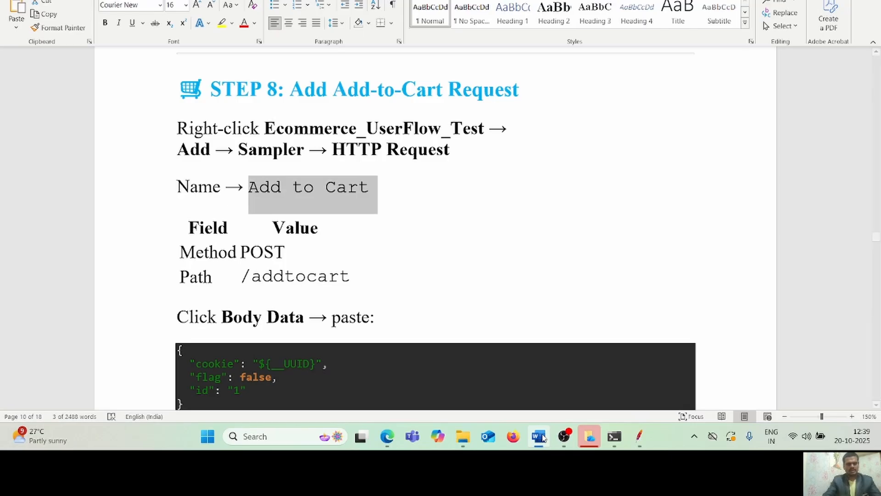
click(541, 437)
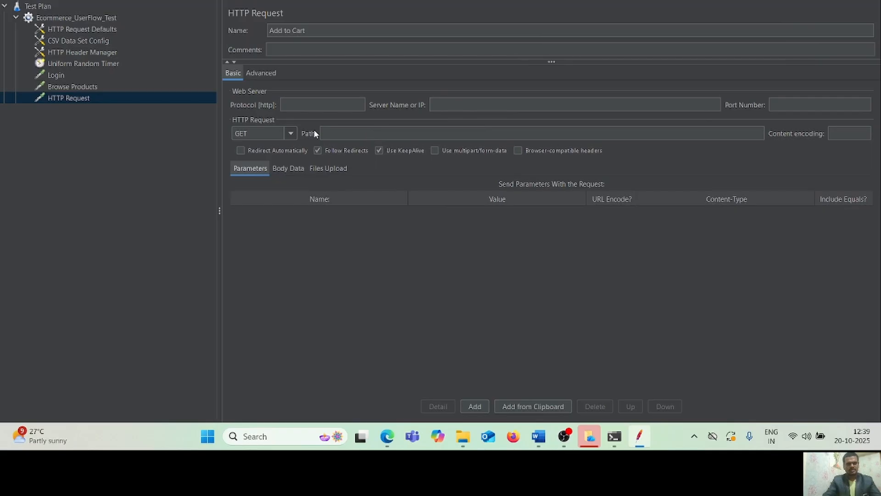
click(292, 135)
click(266, 156)
- Try /Add to cart as the Add to Cart request's path, checking it against Step 8 of the Word guide
click(344, 136)
text(/)
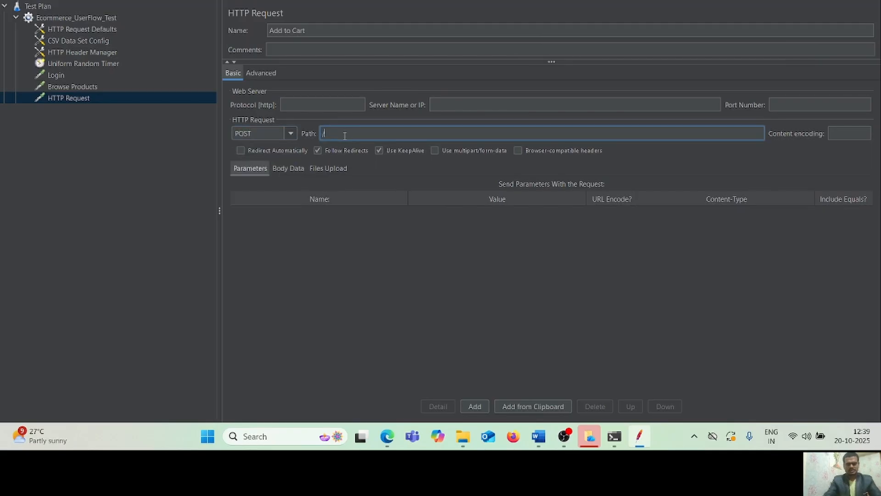
text(addto)
click(538, 435)
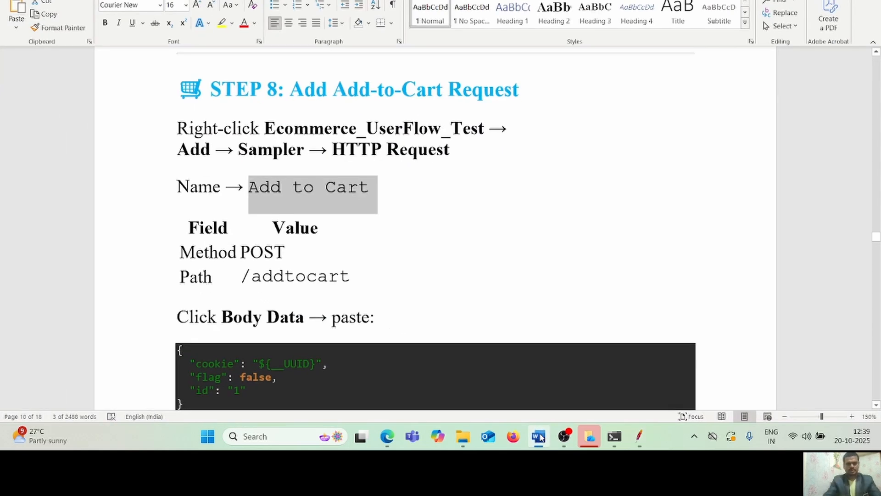
click(539, 436)
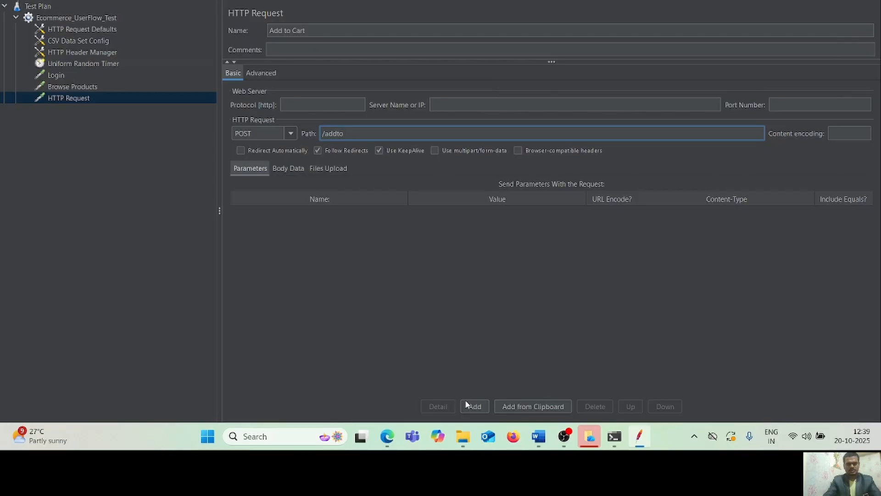
click(544, 443)
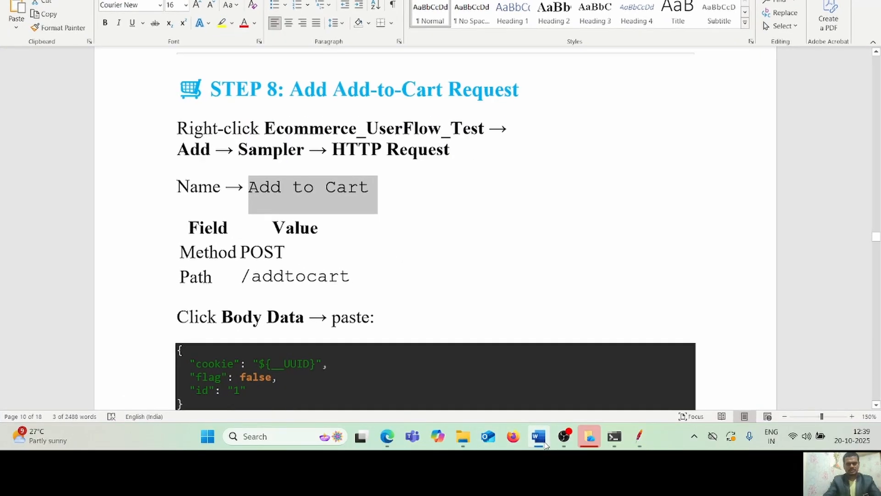
click(544, 443)
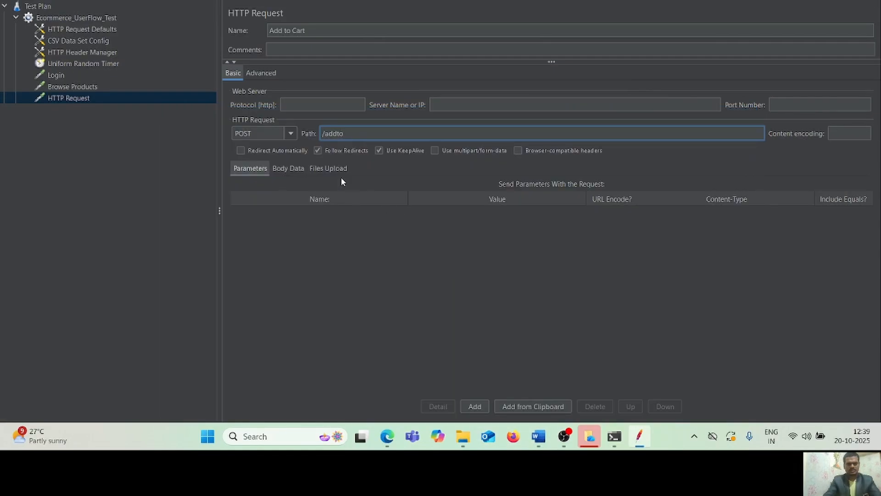
key(BackSpace)
key(BackSpace)
key(BackSpace)
key(BackSpace)
key(BackSpace)
text(Add to cart)
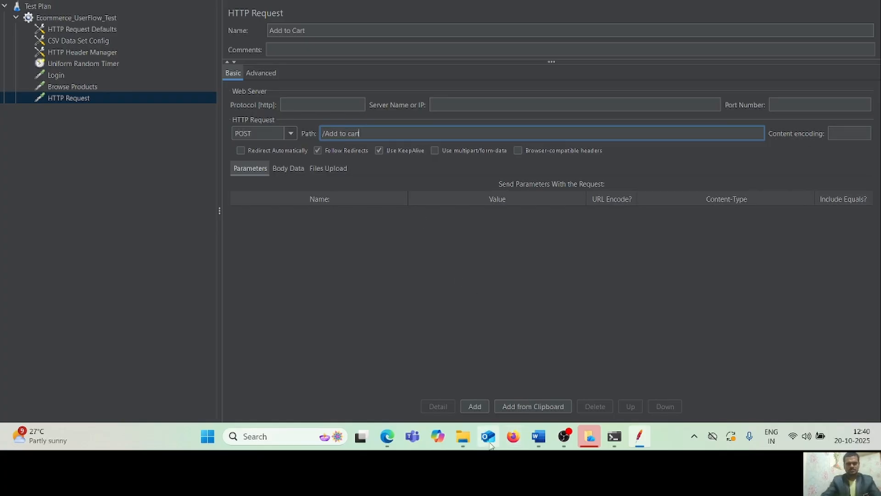
click(532, 439)
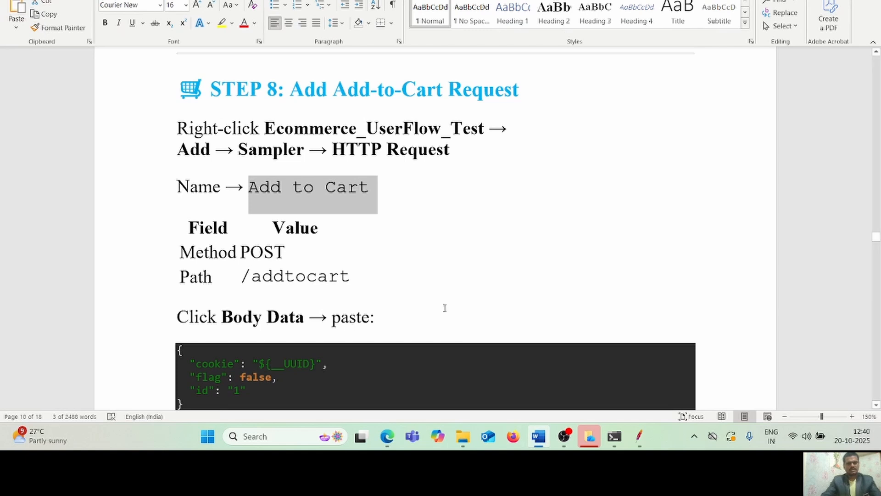
click(432, 304)
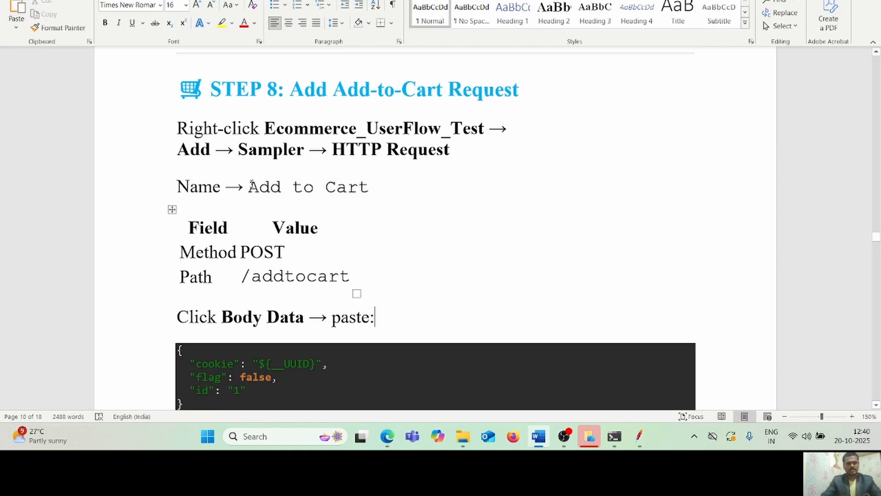
drag(250, 183, 370, 185)
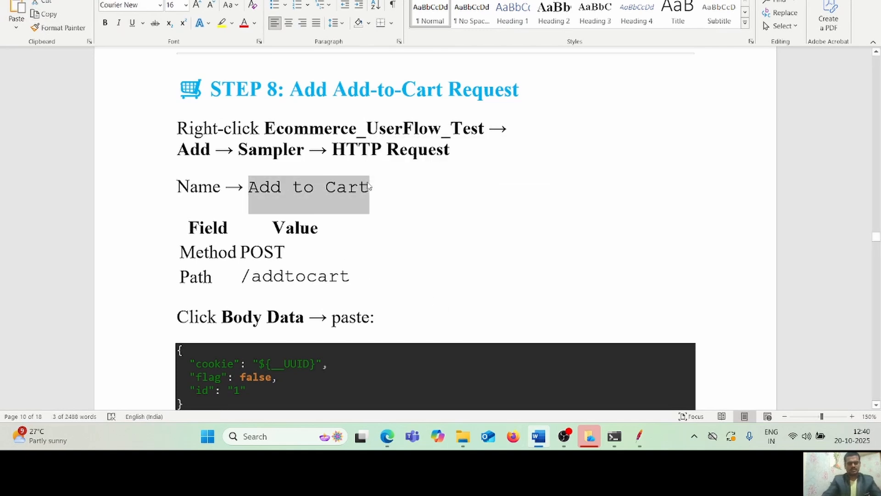
click(640, 440)
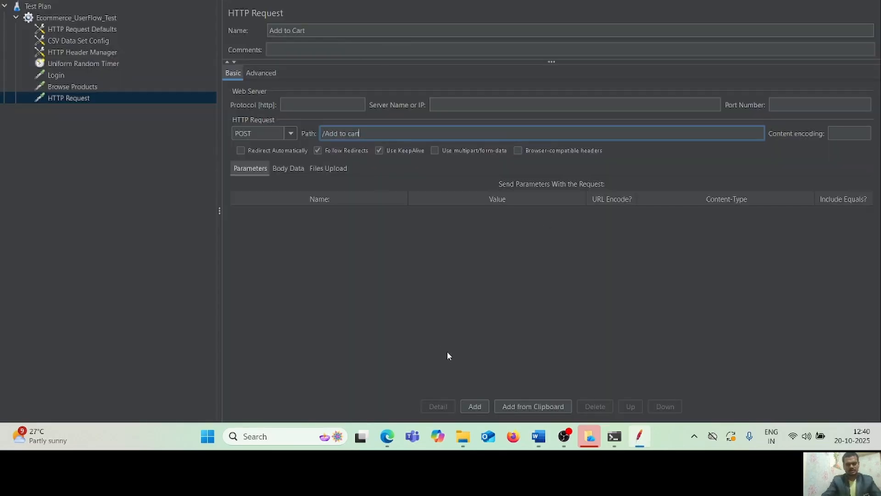
- Copy the path from Step 8 of the Word guide and replace the Add to Cart request's path in JMeter with /addtocart
click(538, 436)
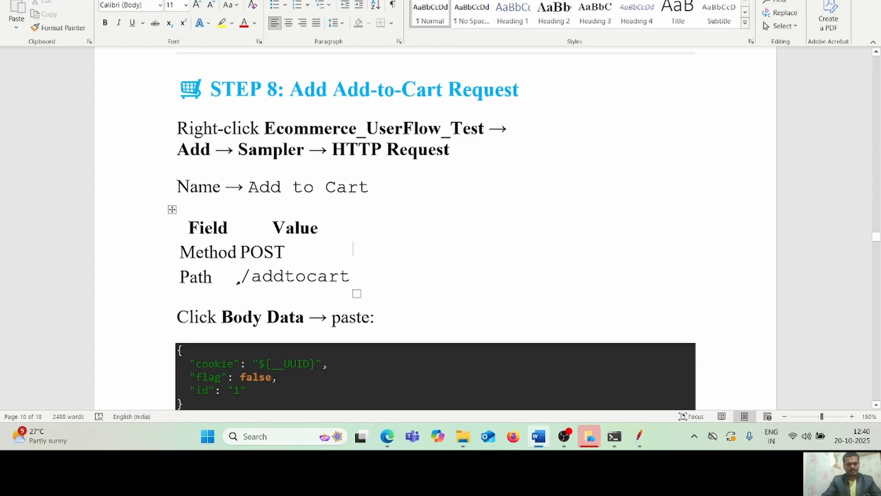
drag(237, 280, 323, 283)
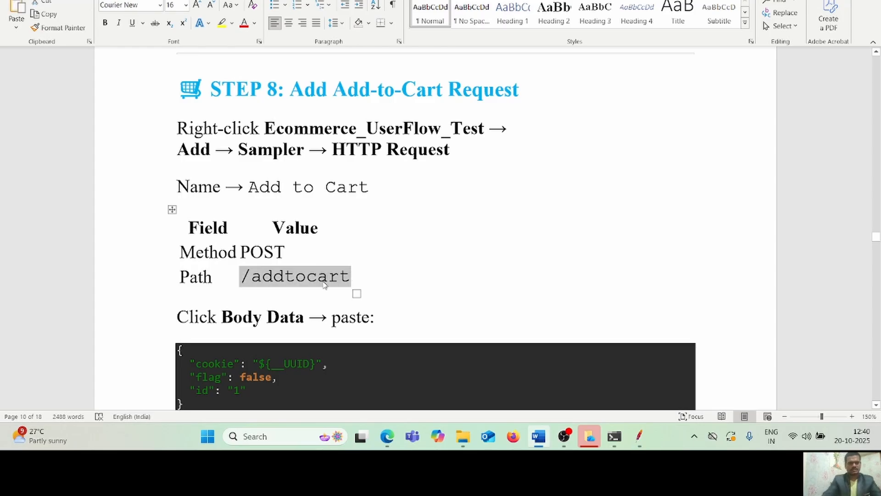
click(639, 436)
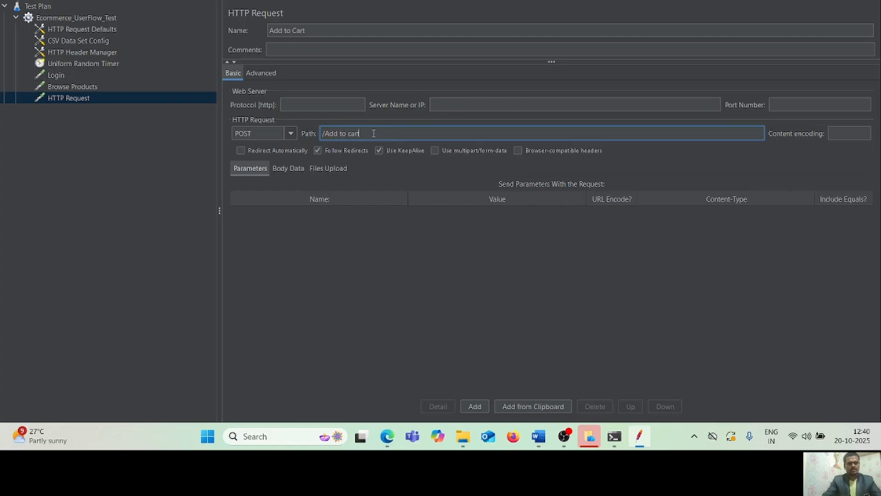
text(/addtocart)
click(361, 133)
key(BackSpace)
key(BackSpace)
key(BackSpace)
key(BackSpace)
key(BackSpace)
key(BackSpace)
key(BackSpace)
key(BackSpace)
key(BackSpace)
click(382, 227)
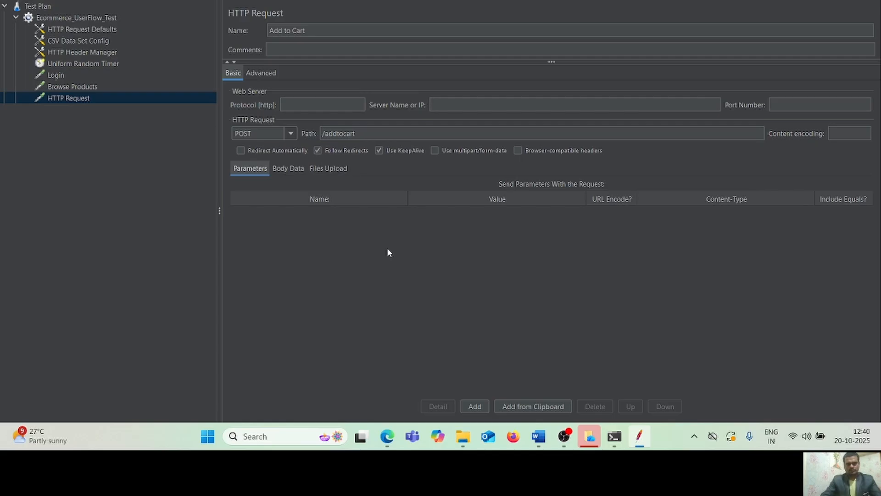
- Switch to the Word guide and copy the Step 8 JSON body containing the cookie, flag and id fields
click(540, 438)
click(553, 330)
key(Down)
key(Down)
key(Down)
key(Down)
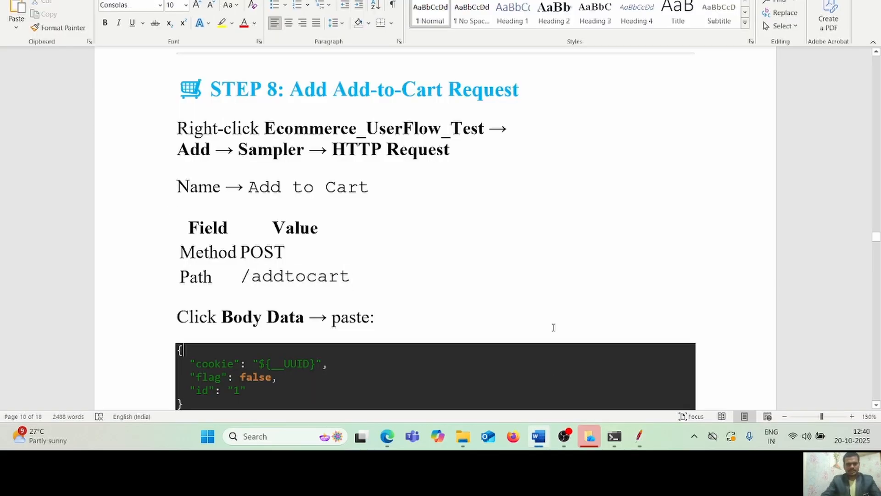
key(Down)
key(Down)
key(Down)
key(Down)
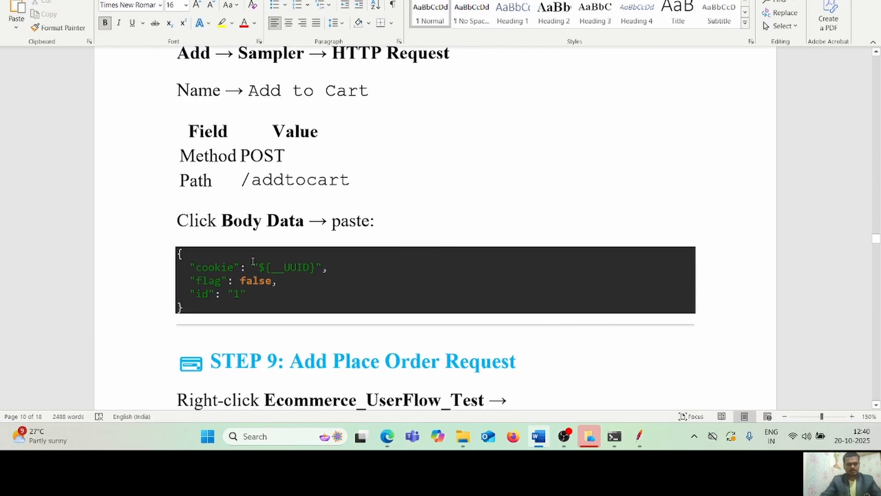
mouse_move(179, 253)
mouse_down()
mouse_move(201, 325)
mouse_move(172, 248)
mouse_up()
key(ctrl+c)
click(187, 308)
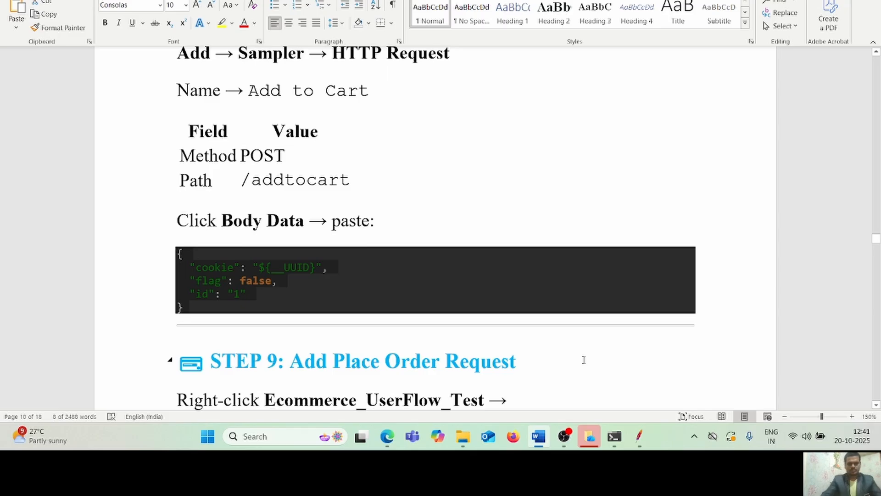
- Switch to JMeter and paste the copied JSON into the Add to Cart request's body data
click(639, 435)
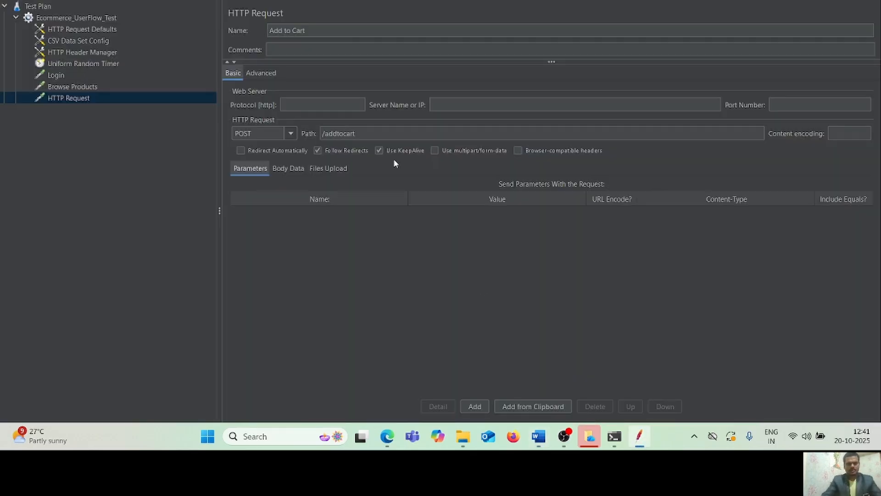
click(288, 168)
click(276, 214)
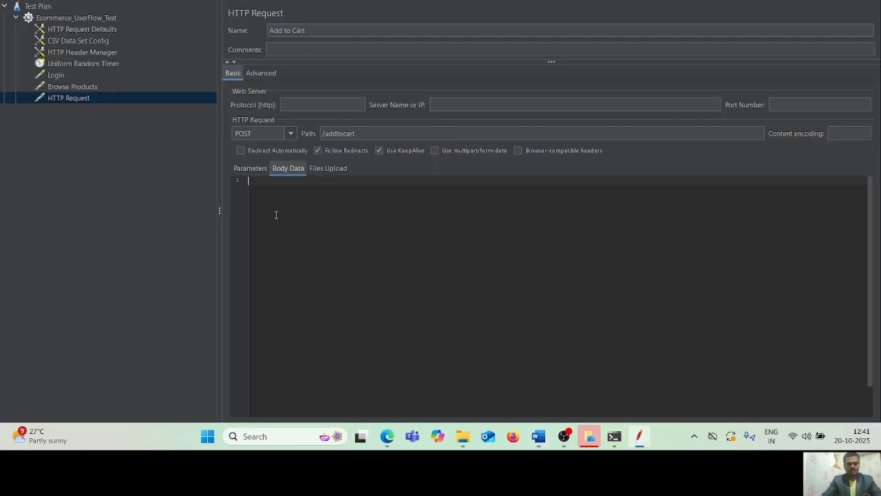
key(ctrl+v)
key(ctrl+s)
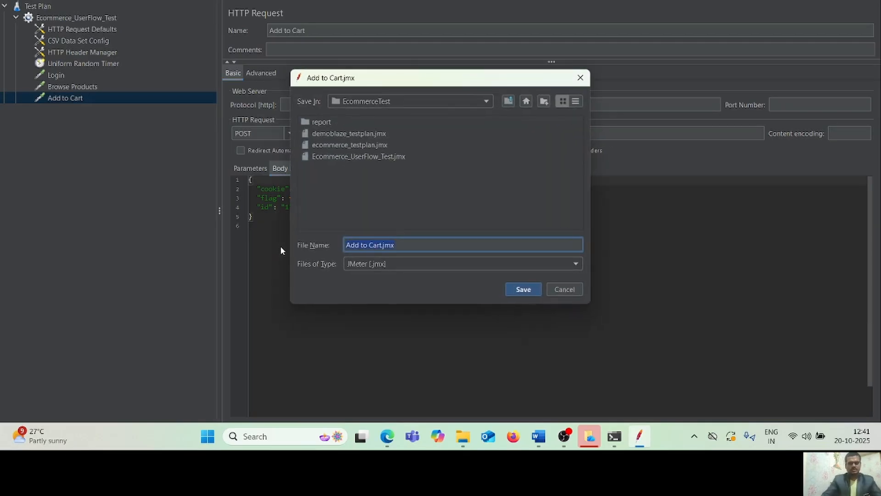
click(581, 79)
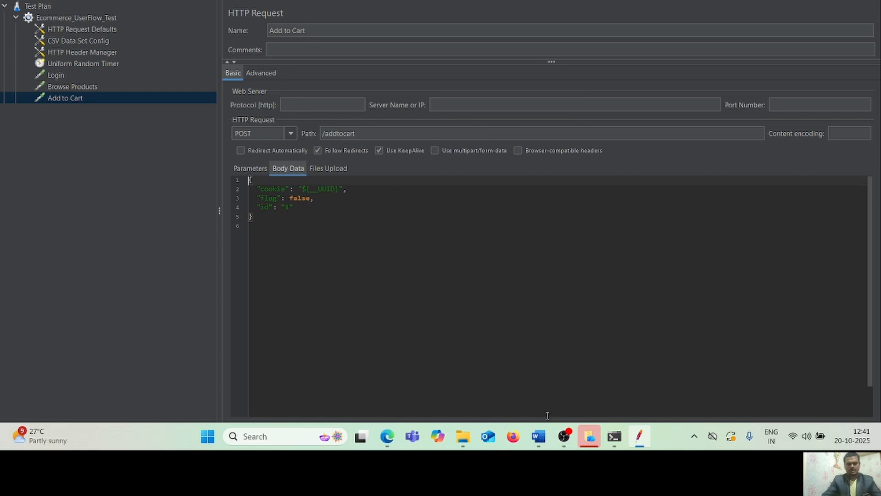
click(488, 436)
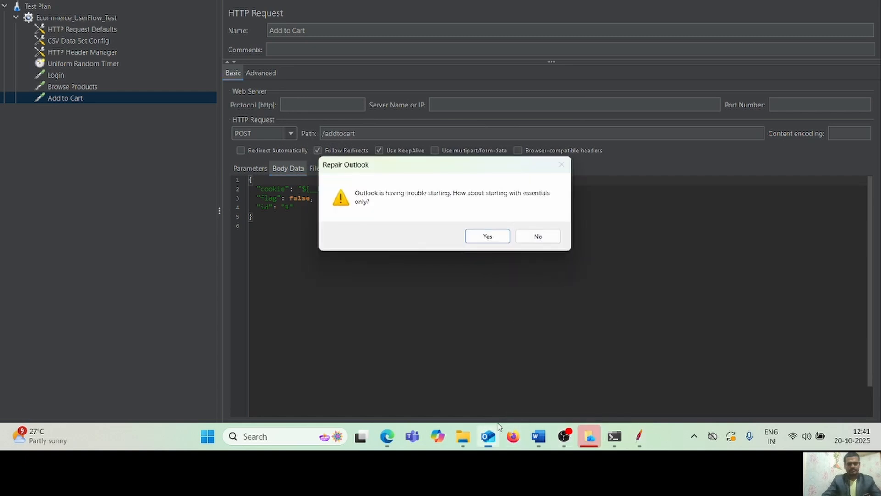
click(550, 237)
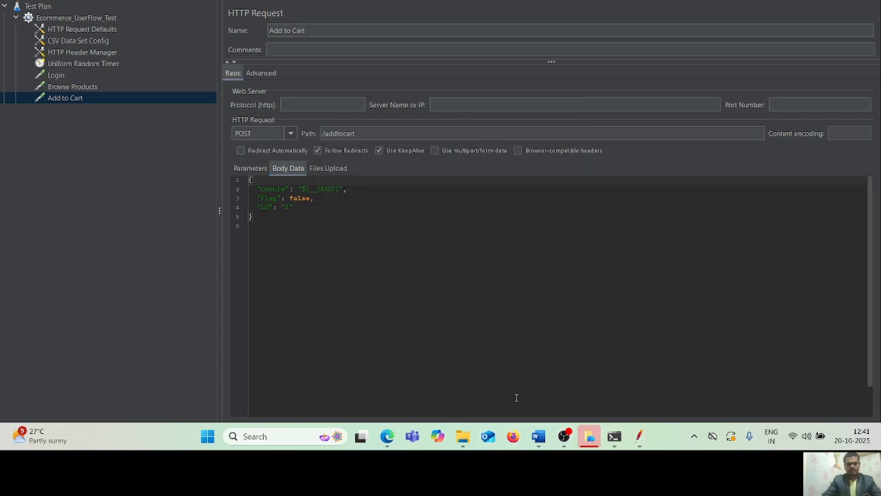
click(489, 438)
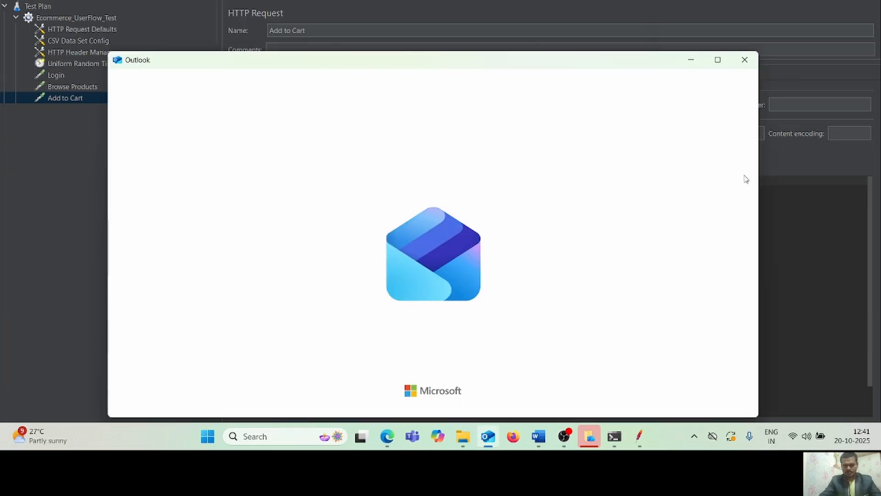
click(744, 60)
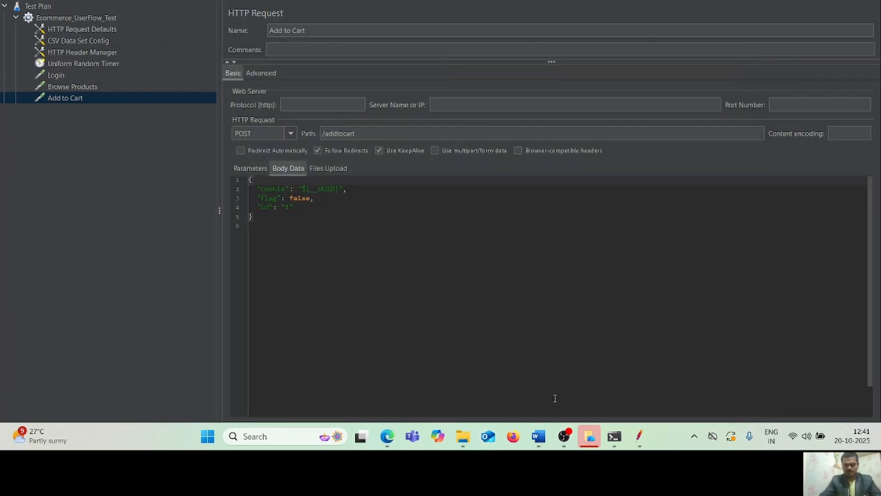
- Switch to the Word guide, read the Step 9 name, method and path for the Place Order request, and return to JMeter
click(539, 437)
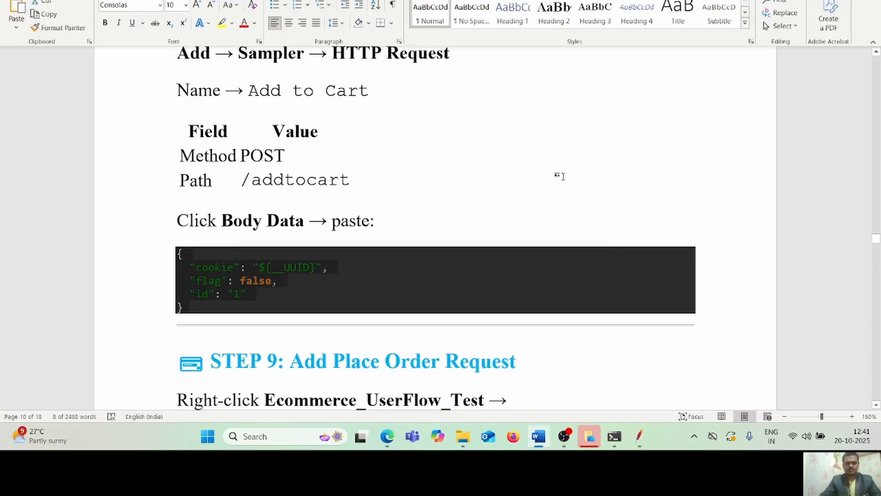
click(560, 178)
scroll(560, 177, down, 10)
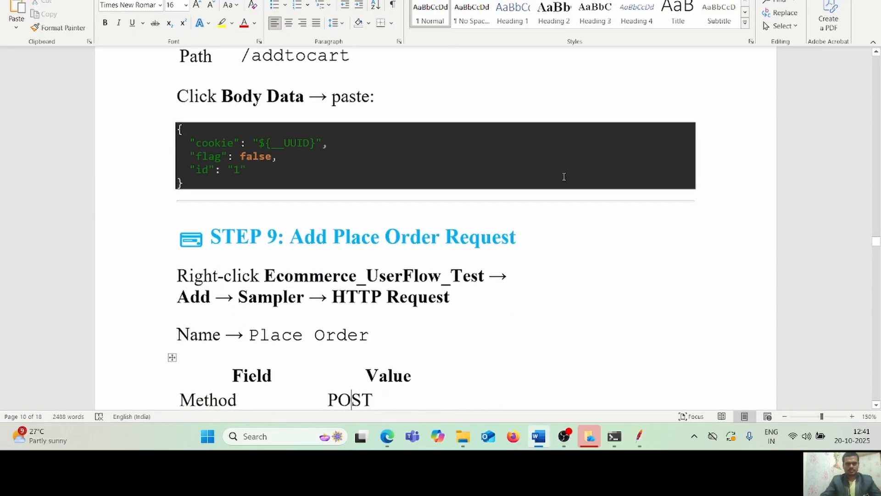
scroll(560, 177, up, 8)
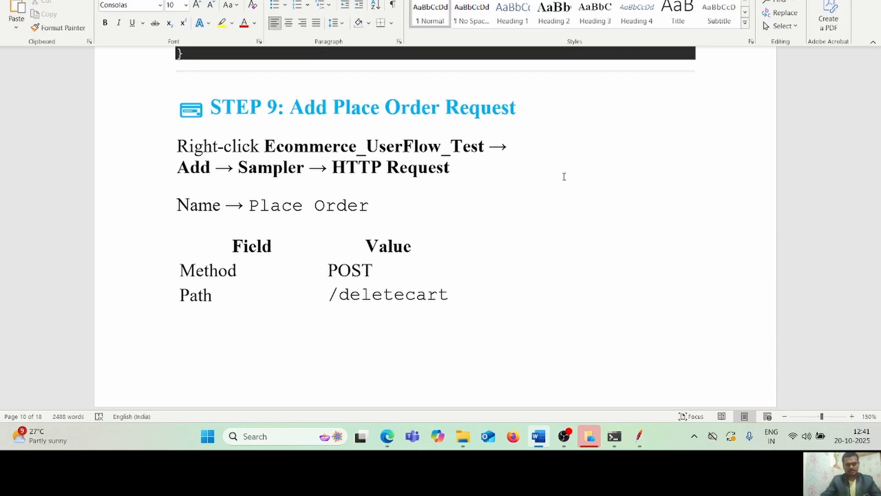
click(640, 436)
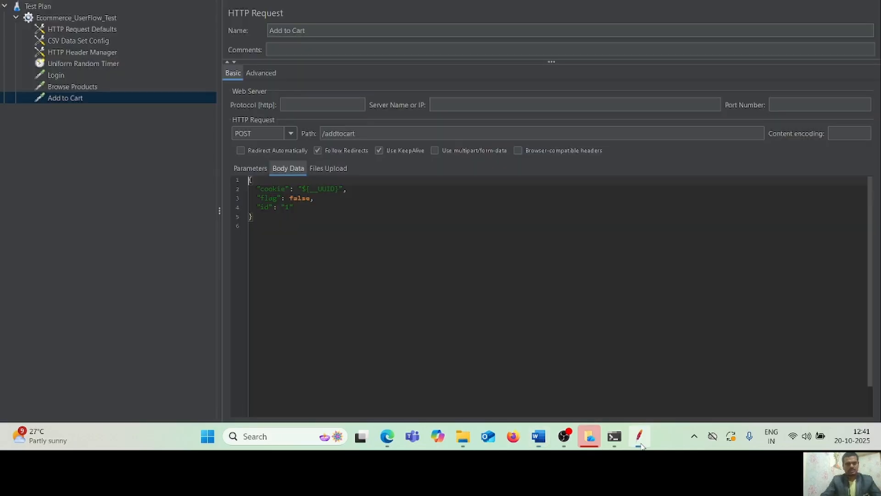
- Add an HTTP Request sampler to the Ecommerce_UserFlow_Test thread group
double_click(71, 18)
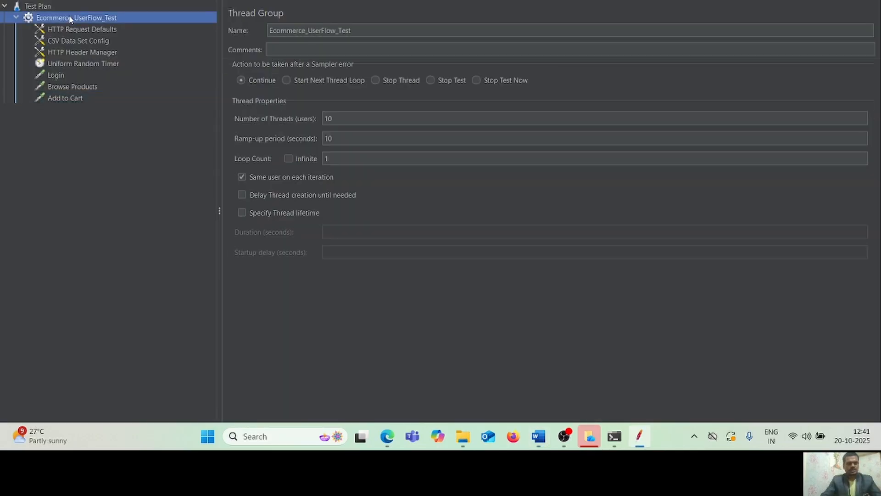
right_click(84, 19)
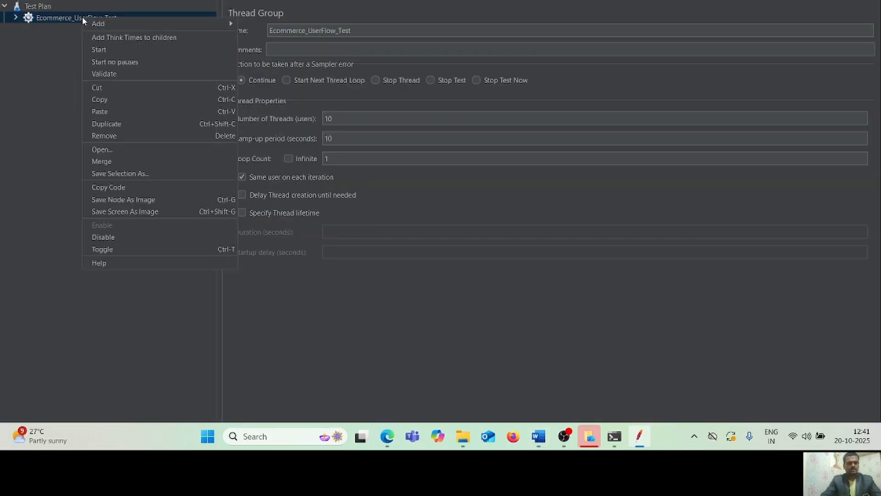
mouse_move(161, 23)
mouse_move(270, 36)
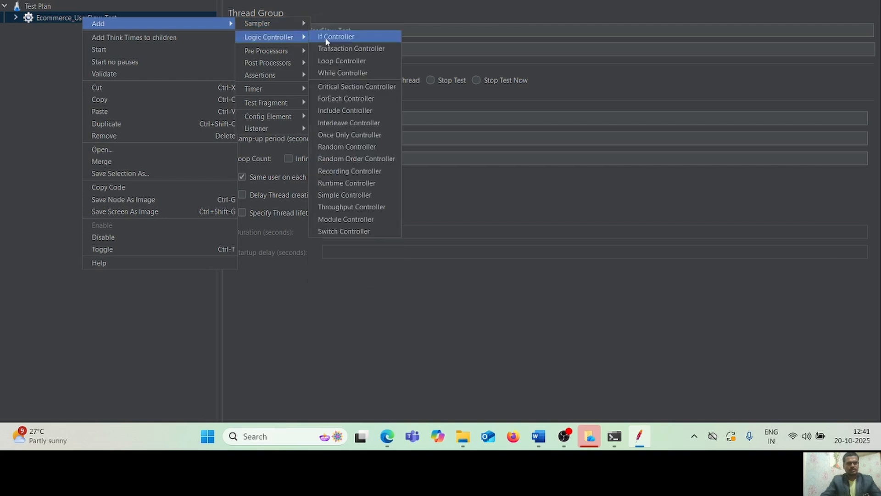
mouse_move(292, 24)
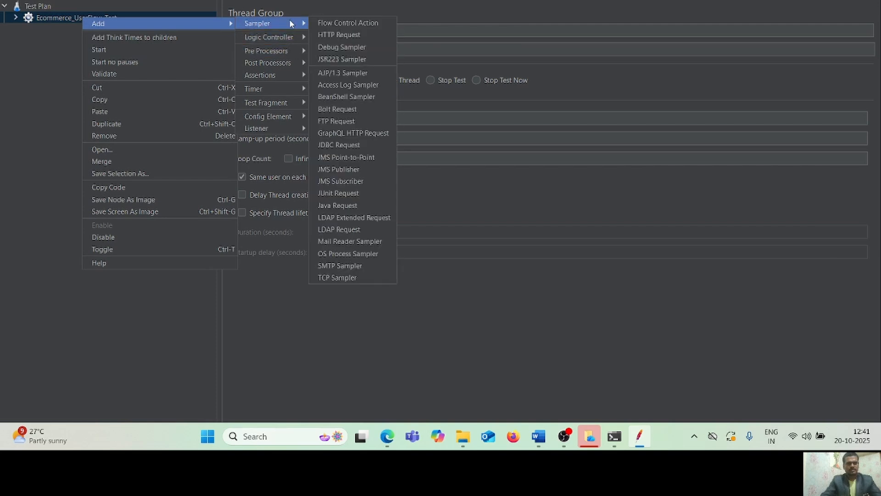
click(354, 36)
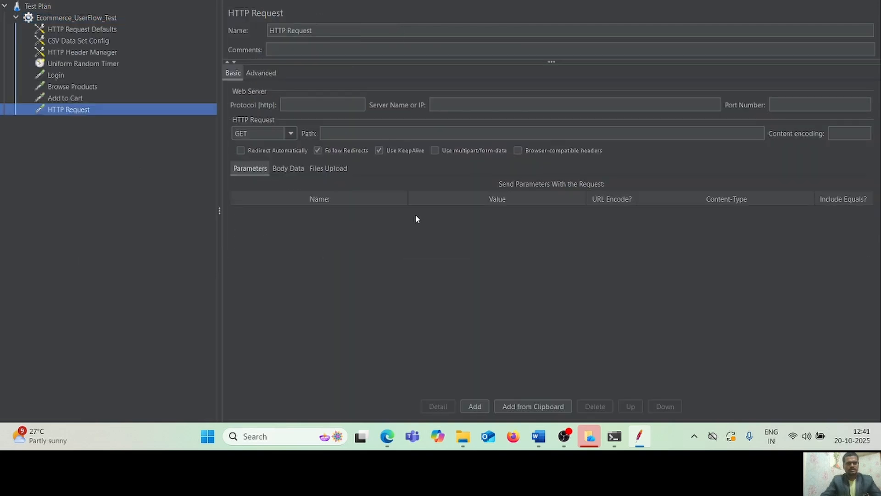
- Copy the request name from Step 9 of the Word guide and name the new HTTP Request sampler "Place Order" in JMeter
click(540, 437)
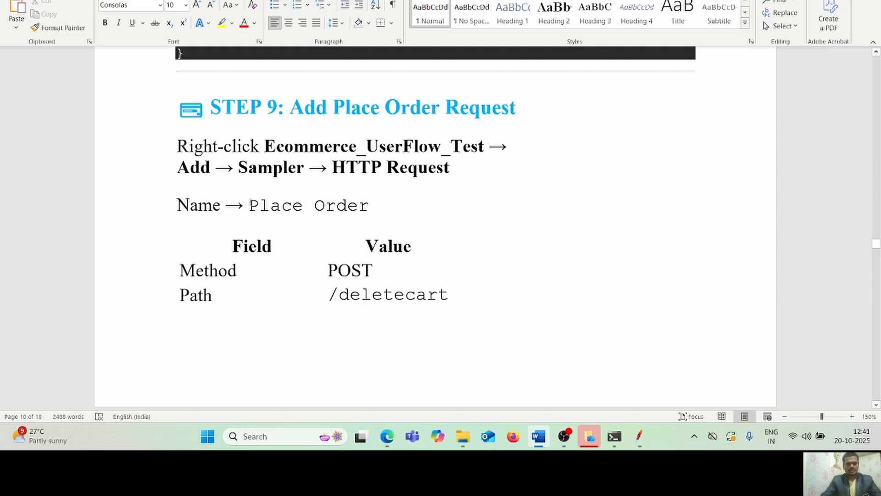
drag(249, 204, 369, 205)
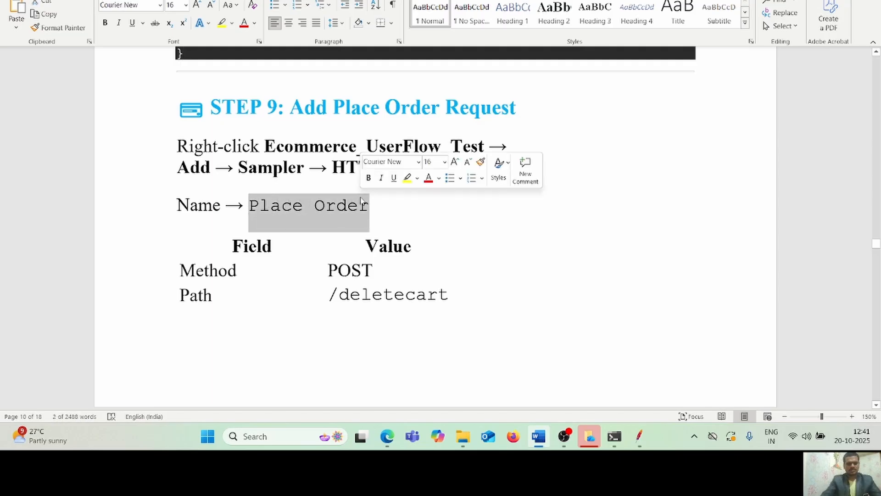
click(639, 436)
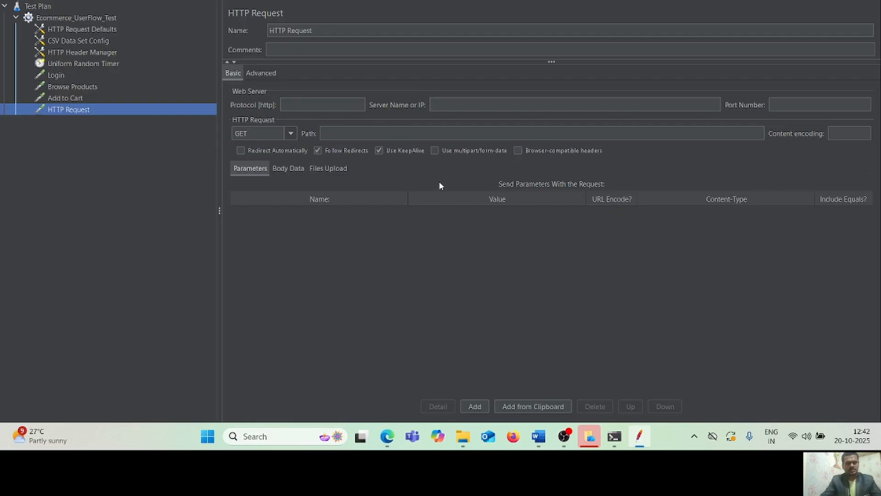
click(354, 132)
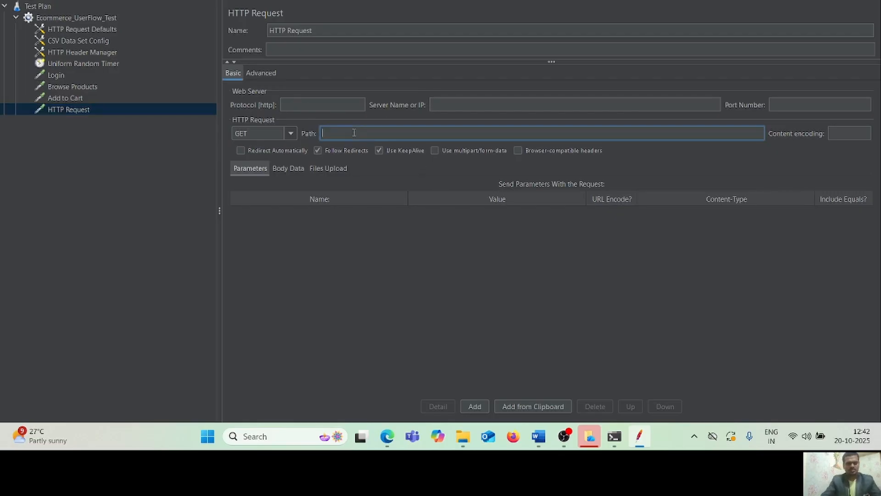
text(Place Order)
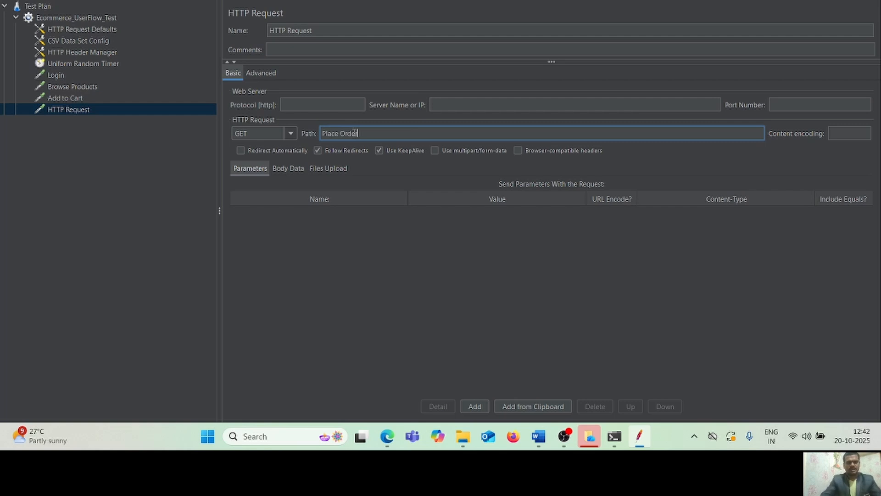
drag(370, 136, 303, 132)
key(ctrl+c)
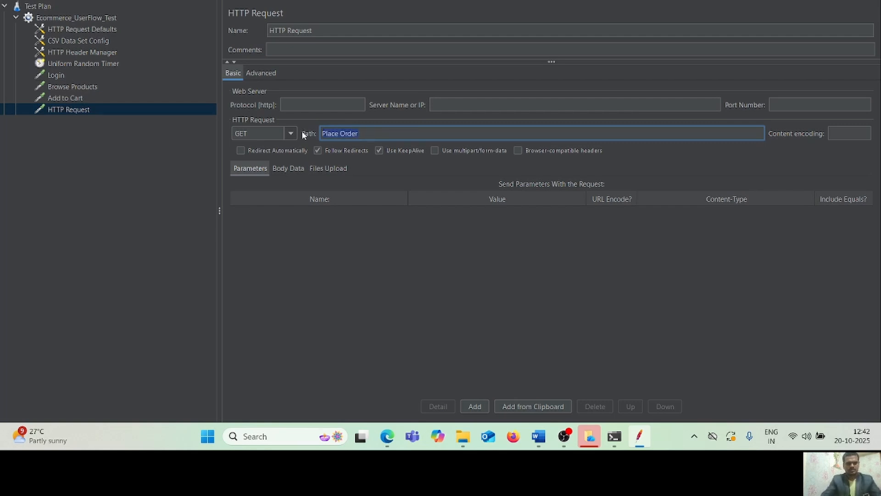
key(BackSpace)
drag(324, 34, 252, 29)
key(ctrl+v)
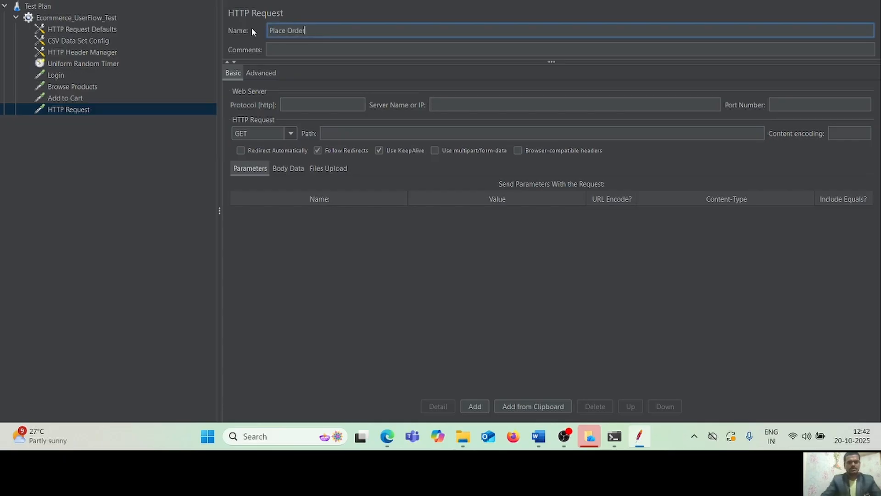
click(286, 279)
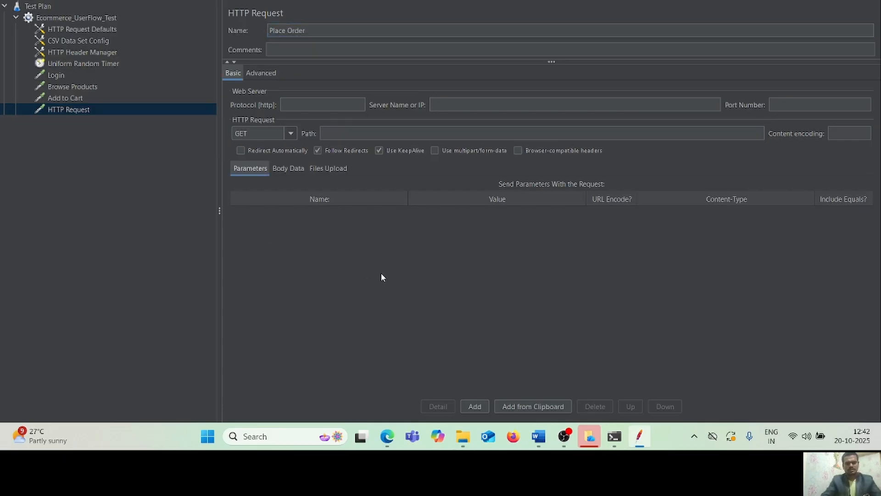
- Check the method in the Word guide and set the Place Order request's method to POST in JMeter
click(538, 436)
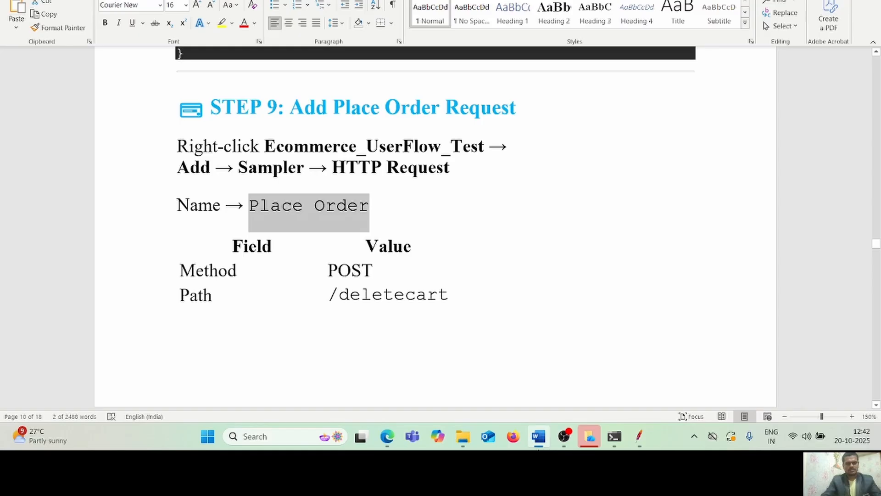
click(538, 436)
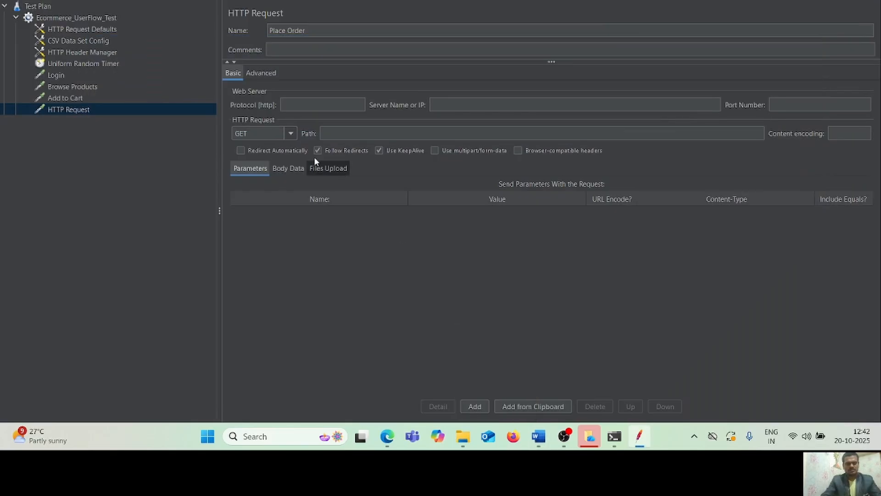
click(289, 134)
click(272, 161)
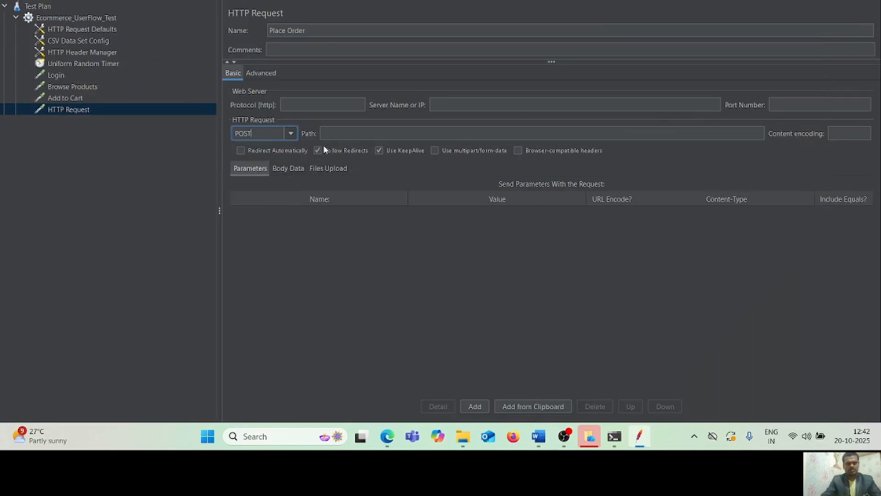
- Copy the path from the Word guide's Step 9 table and set the Place Order request's path to /deletecart in JMeter
click(333, 132)
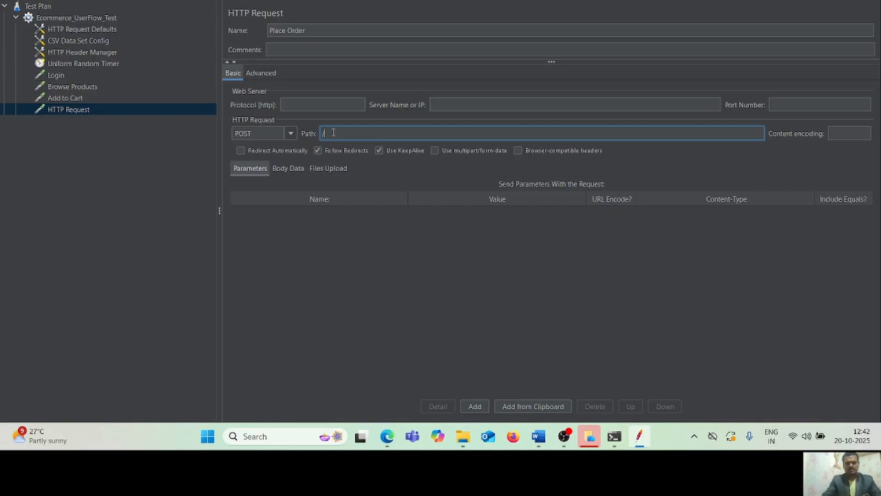
click(539, 436)
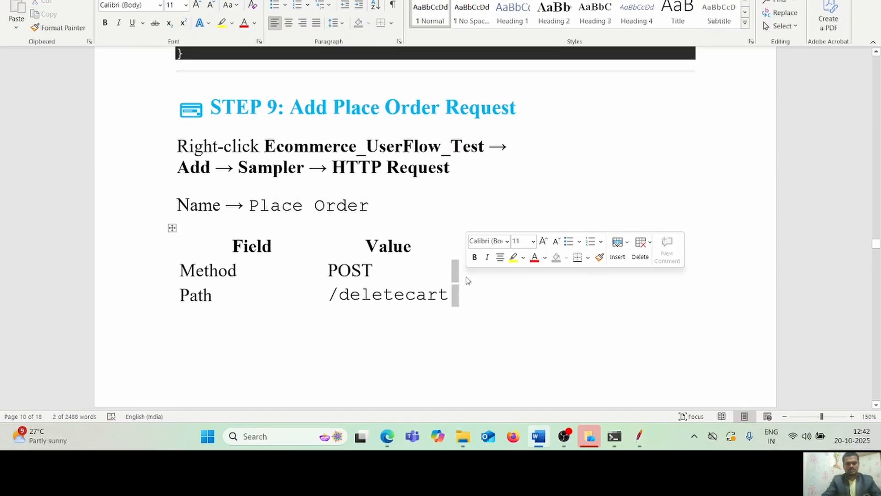
click(415, 294)
drag(330, 297, 394, 294)
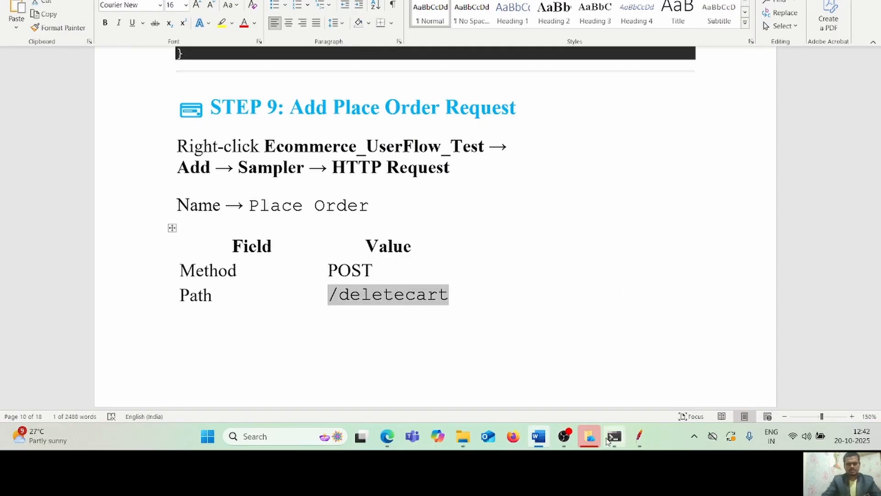
mouse_move(561, 434)
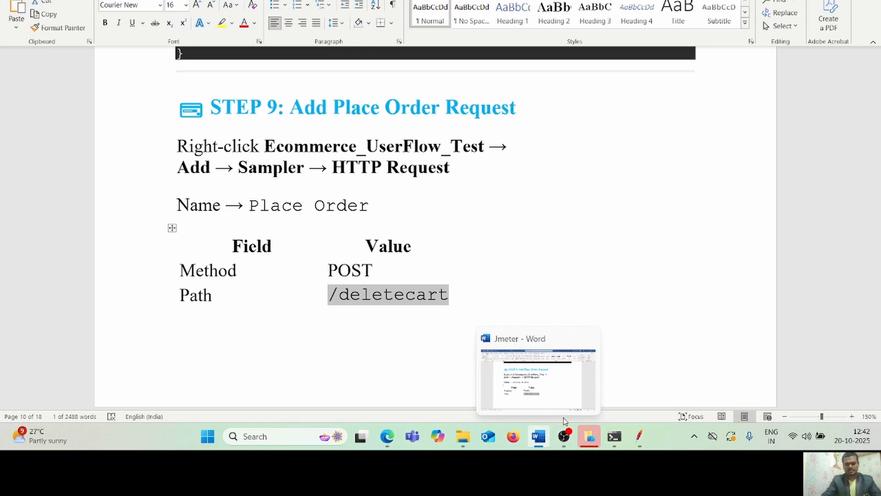
click(640, 435)
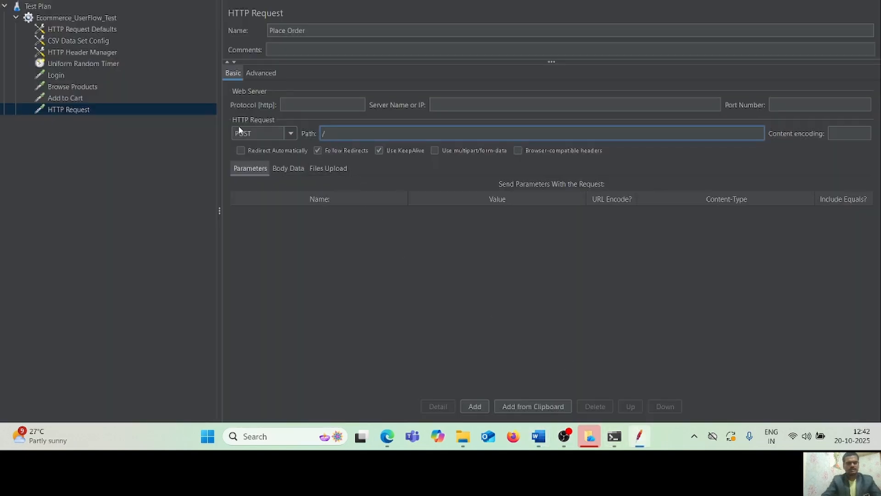
double_click(333, 133)
key(ctrl+v)
click(430, 303)
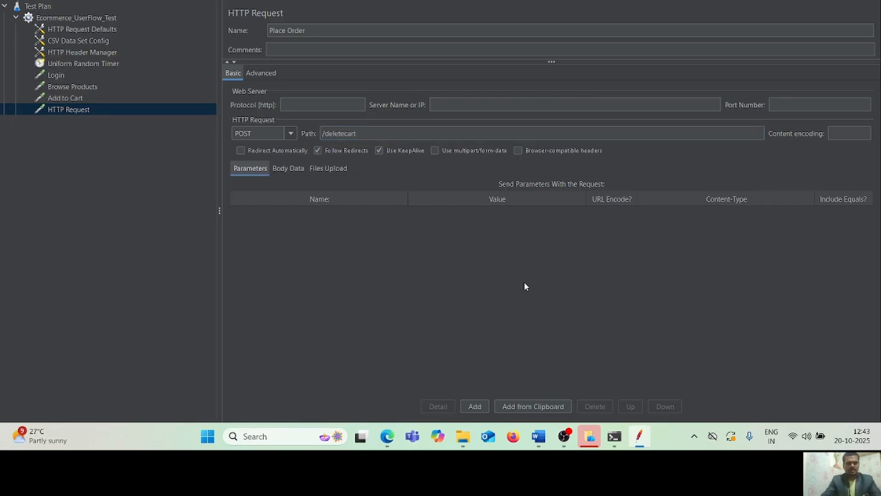
- Copy the JSON body with "cookie": "${__UUID}" from the Word guide into the Place Order request's body data in JMeter
click(540, 437)
click(593, 342)
scroll(594, 342, down, 6)
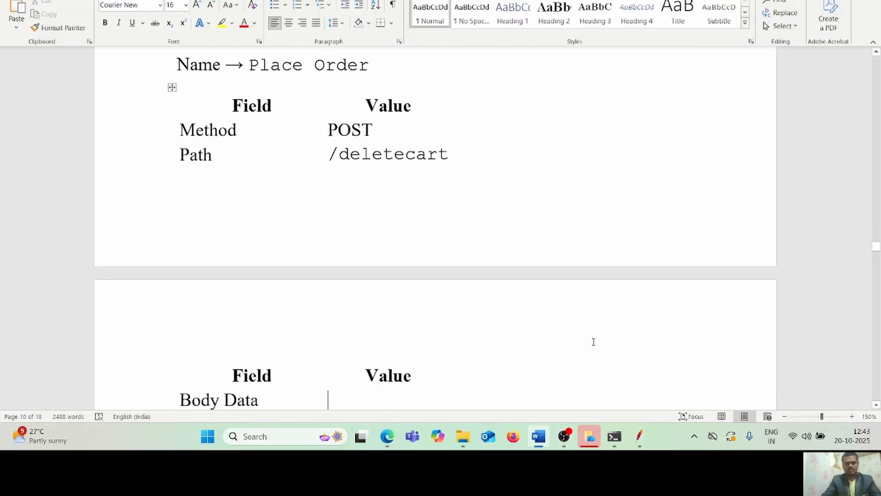
scroll(593, 342, down, 2)
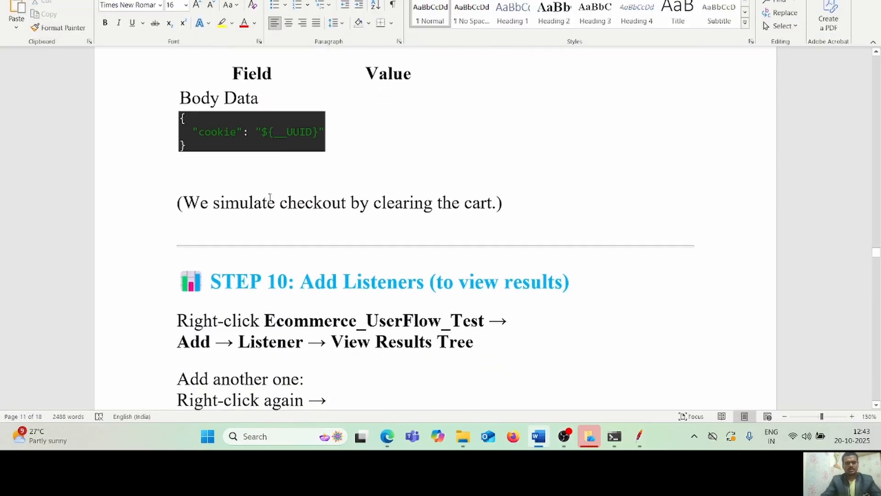
drag(181, 118, 197, 156)
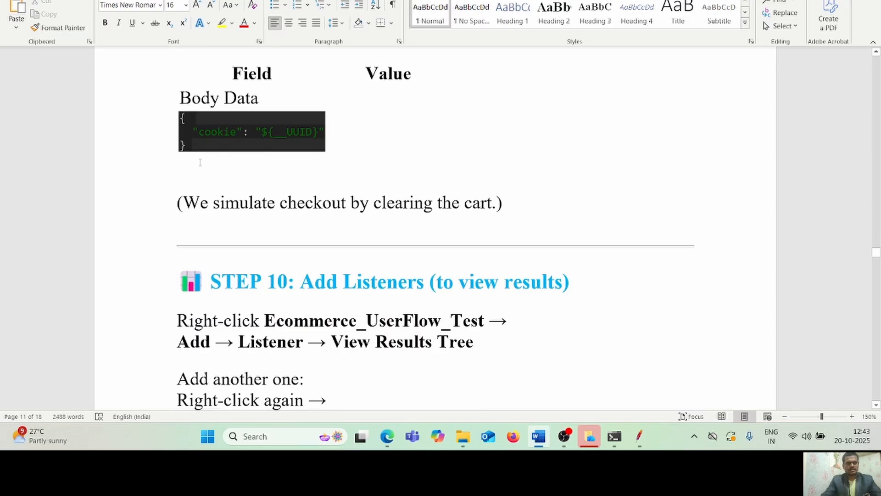
key(ctrl+c)
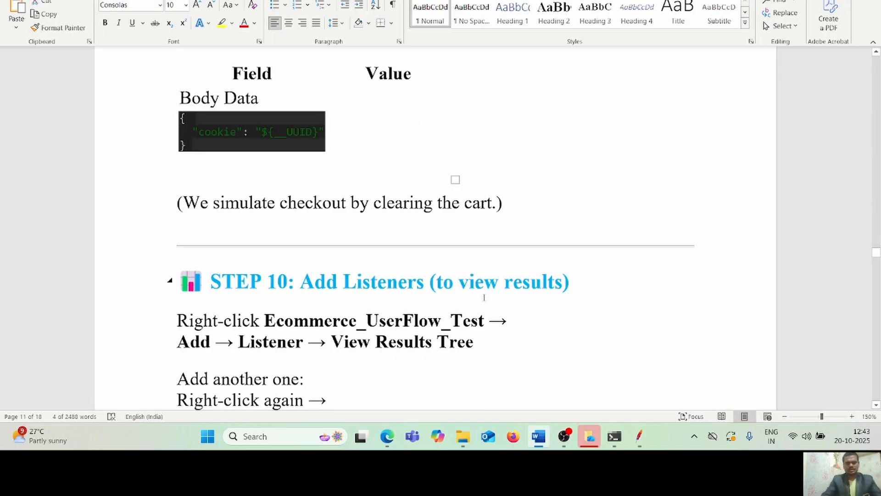
click(592, 436)
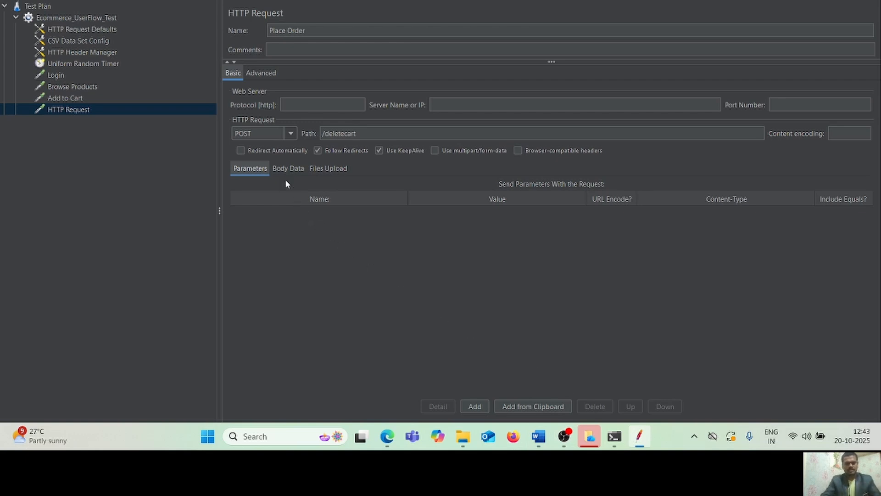
click(280, 168)
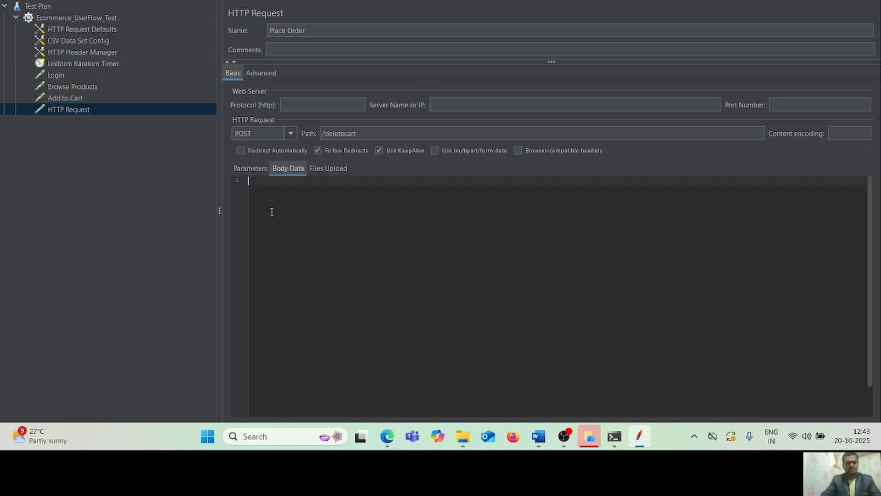
key(ctrl+v)
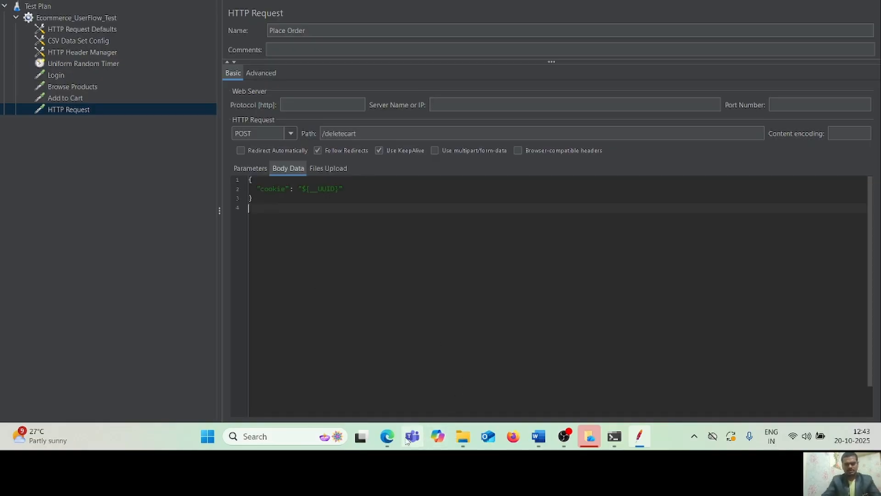
click(388, 437)
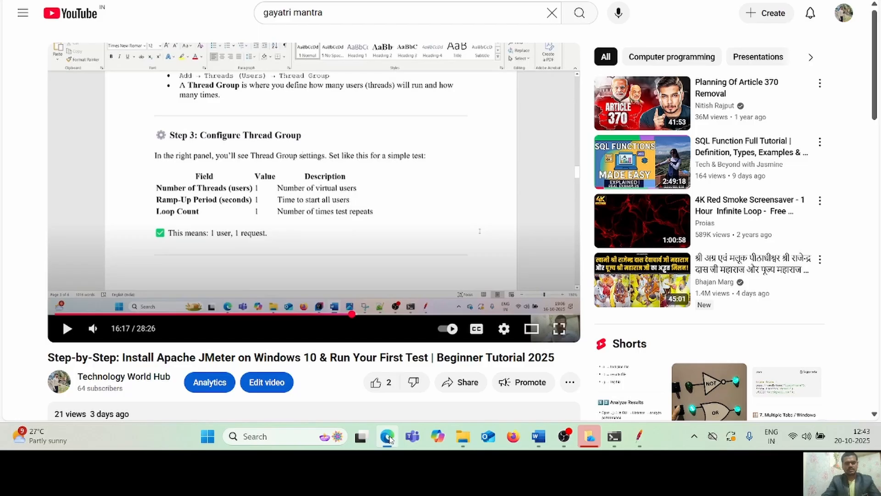
click(388, 437)
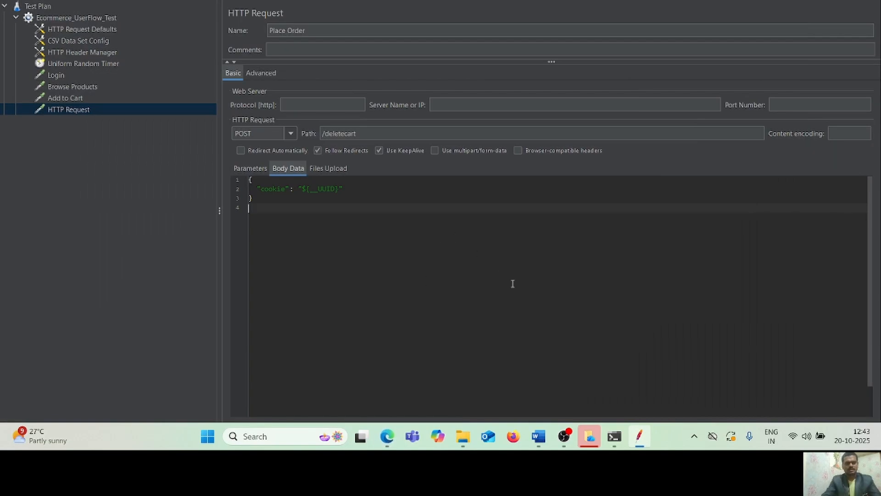
- Switch to the Word guide and read the checkout note and the Step 10 instructions for adding listeners
click(541, 438)
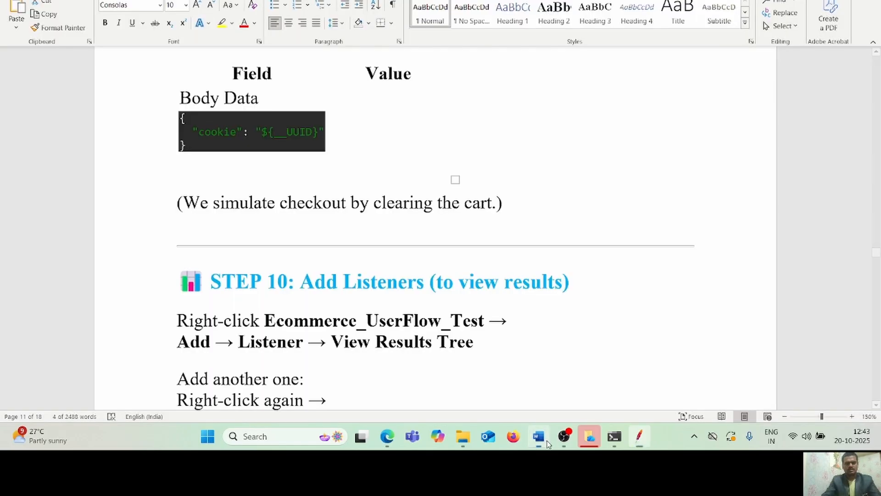
click(589, 264)
key(Down)
key(Down)
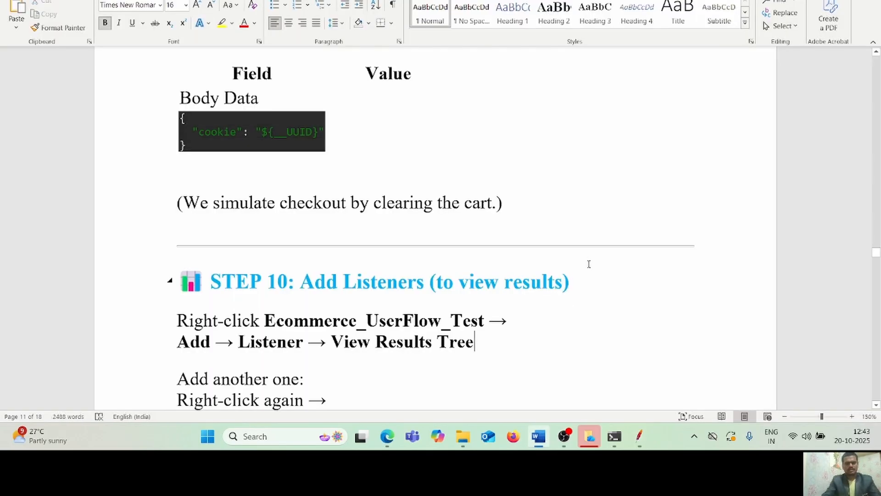
key(Down)
click(621, 236)
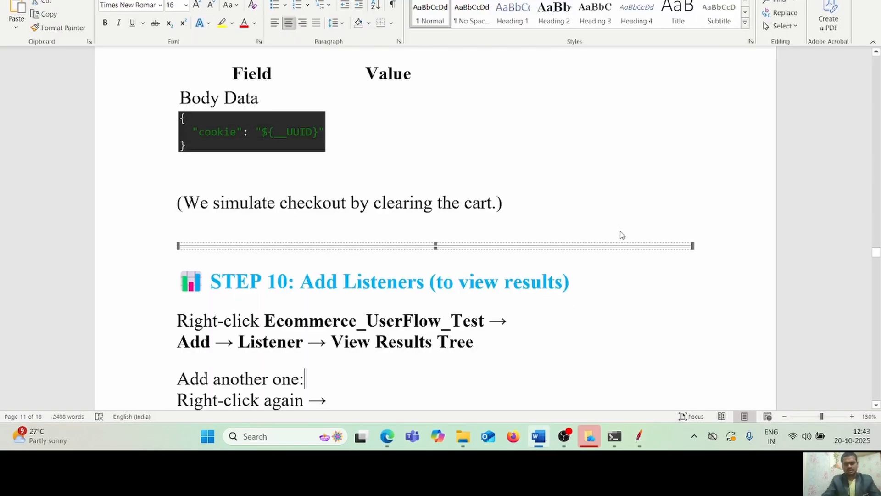
key(Down)
key(Down)
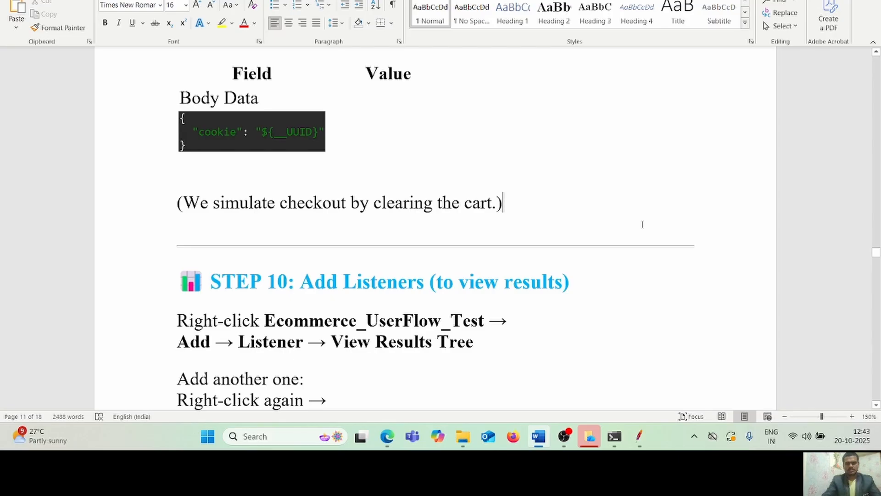
- Read the Step 10 instructions in the Word guide for adding the View Results Tree and Summary Report listeners
key(Down)
key(Down)
key(Down)
key(Down)
key(Down)
key(Down)
key(Down)
key(Down)
key(Down)
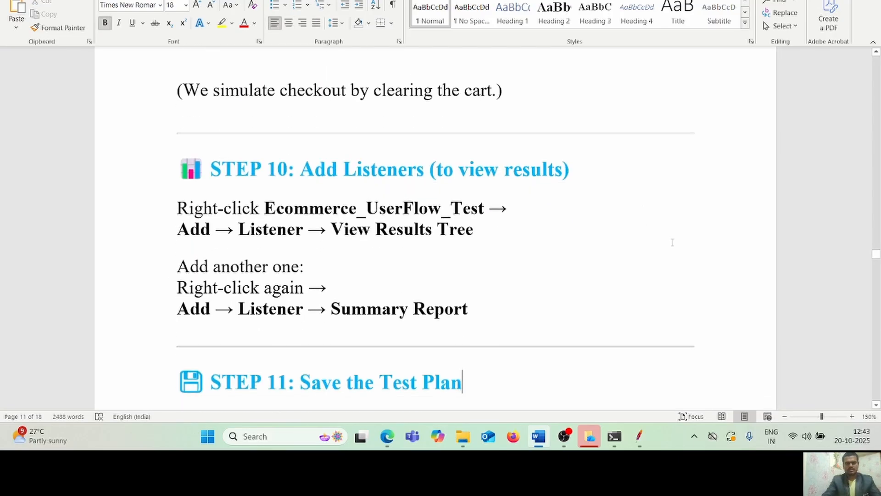
key(Up)
key(Up)
key(Up)
key(Up)
key(Up)
key(Down)
key(Down)
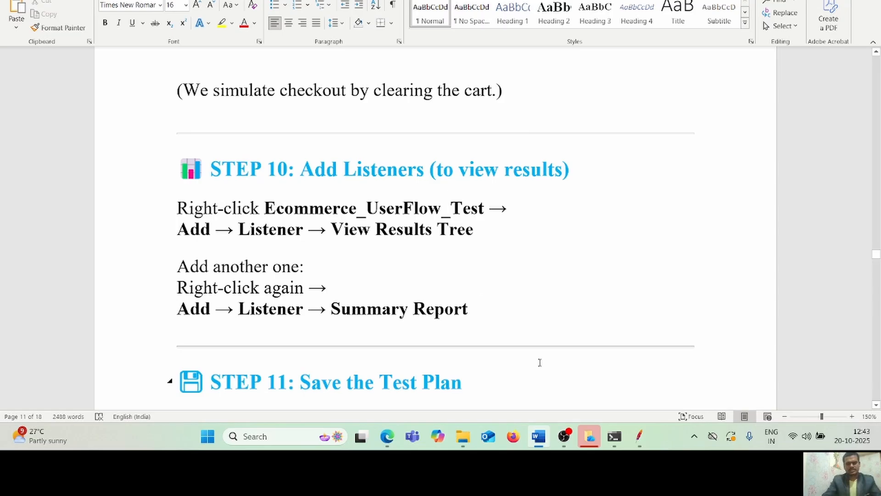
mouse_move(587, 436)
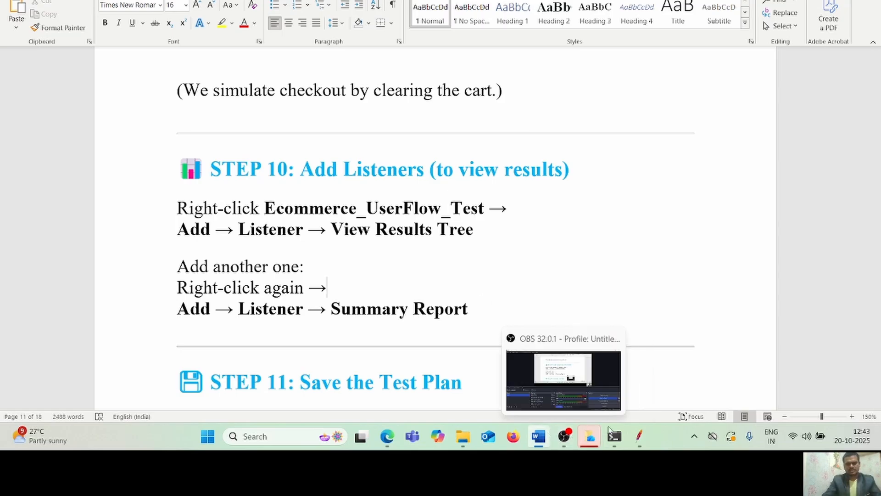
click(637, 433)
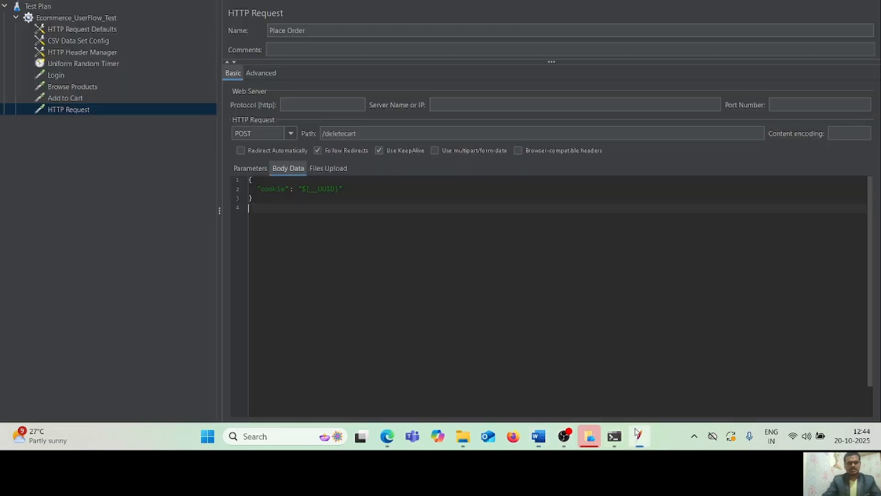
click(40, 6)
right_click(40, 6)
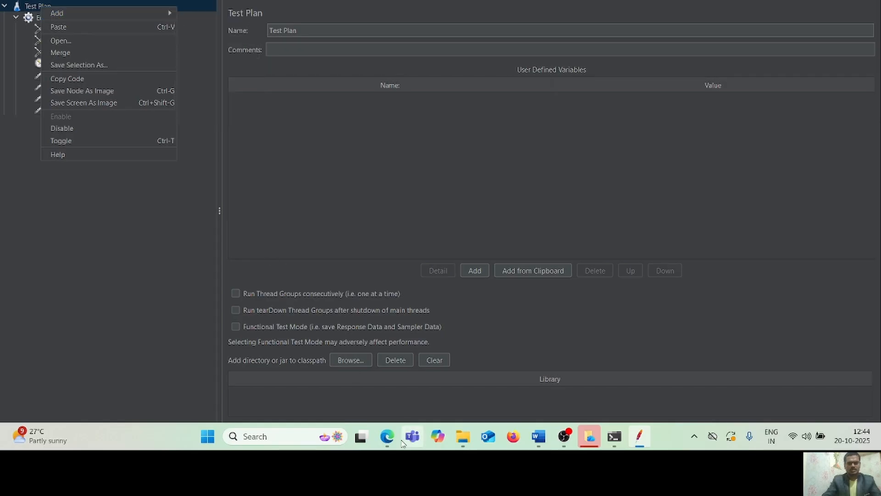
- Recheck in the Word guide's Step 10 which element the listeners belong to, and return to JMeter
click(539, 436)
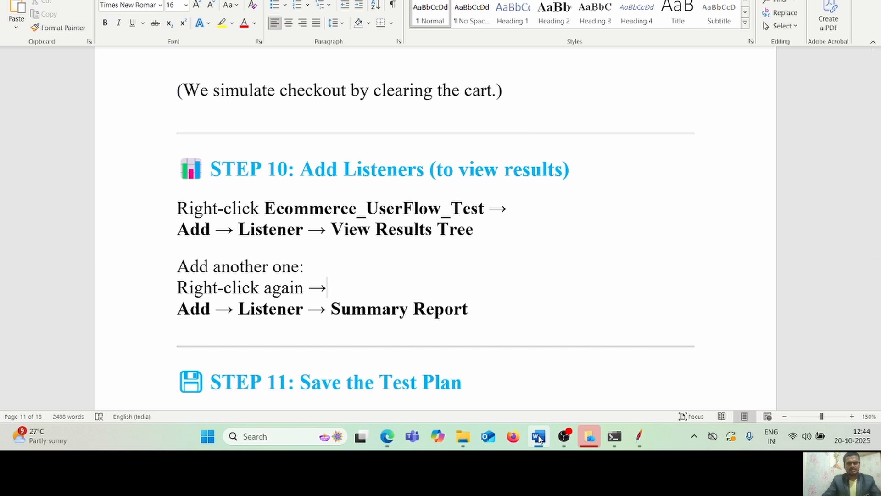
click(539, 438)
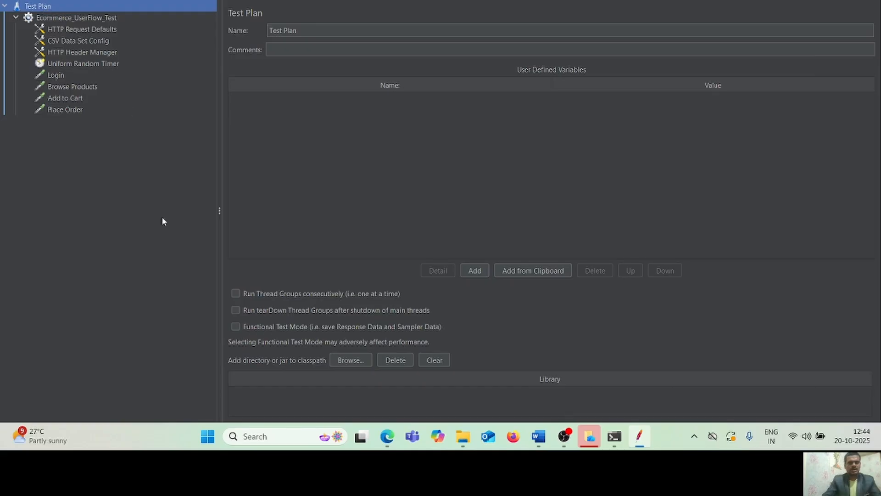
mouse_move(386, 441)
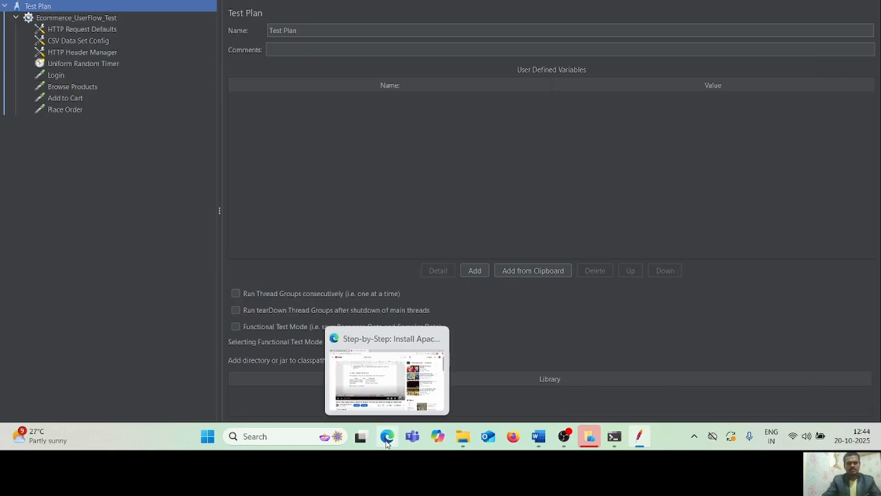
click(535, 437)
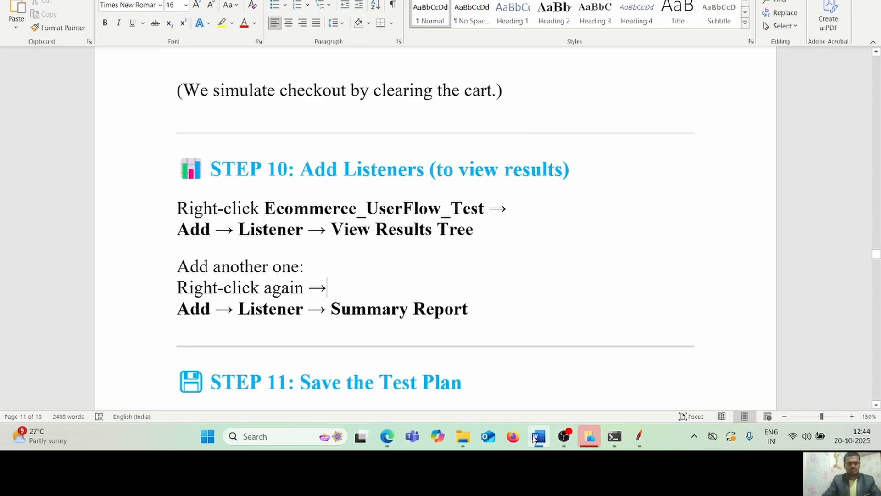
click(536, 436)
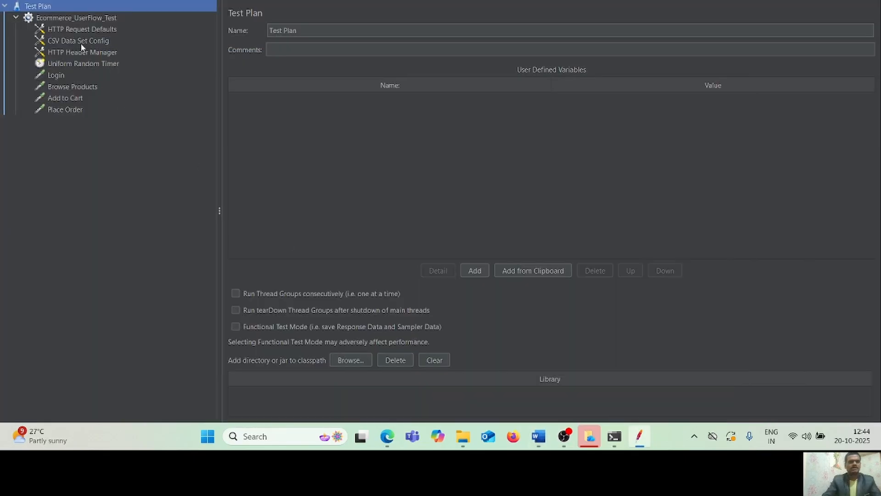
- Add a View Results Tree listener to the Ecommerce_UserFlow_Test thread group
click(67, 18)
right_click(67, 18)
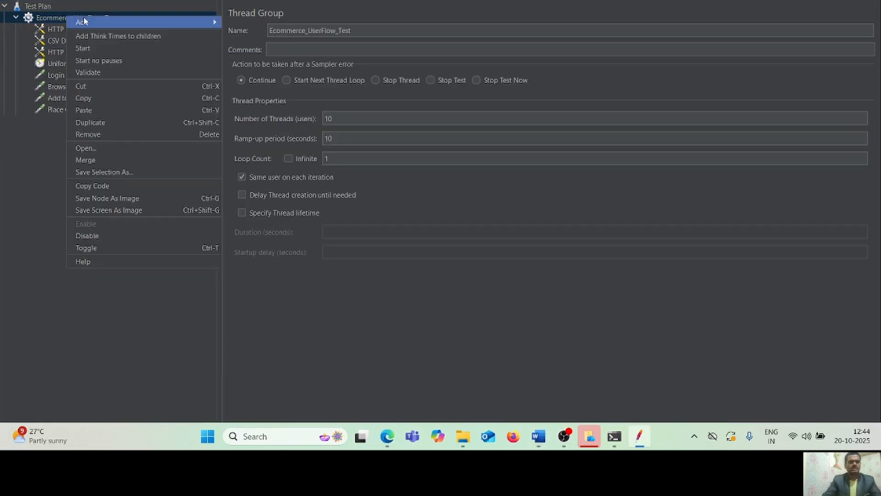
mouse_move(91, 20)
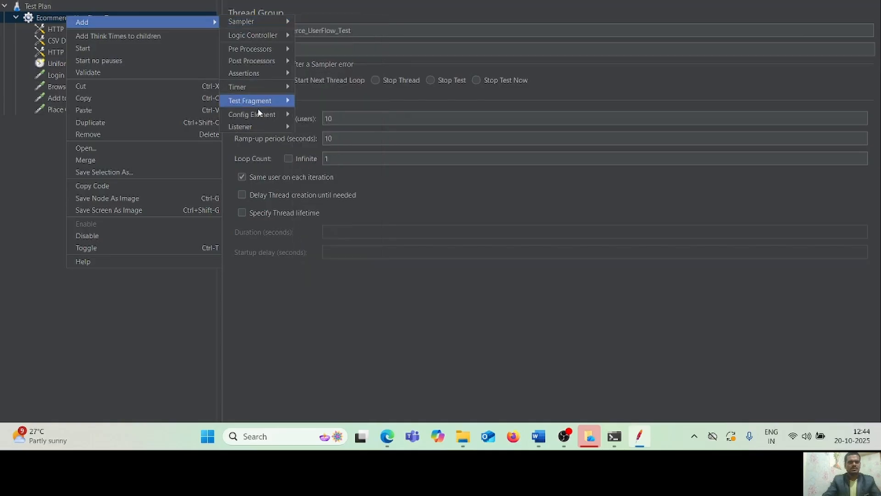
mouse_move(259, 130)
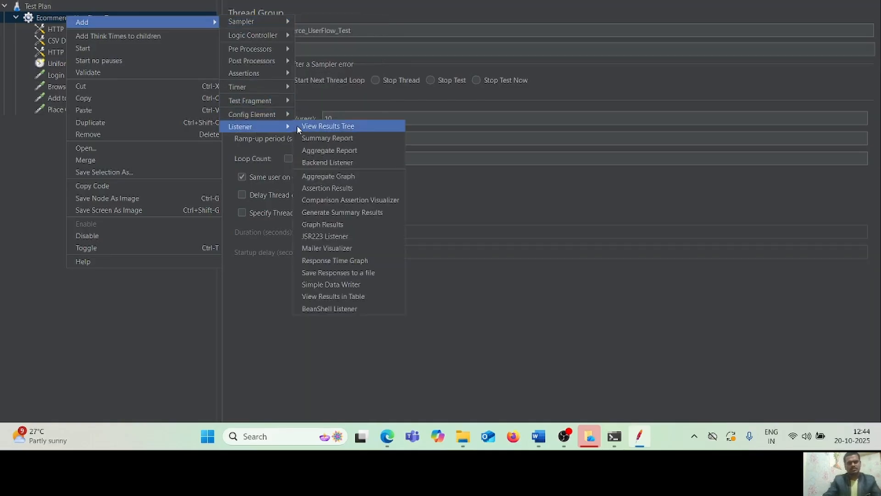
click(332, 125)
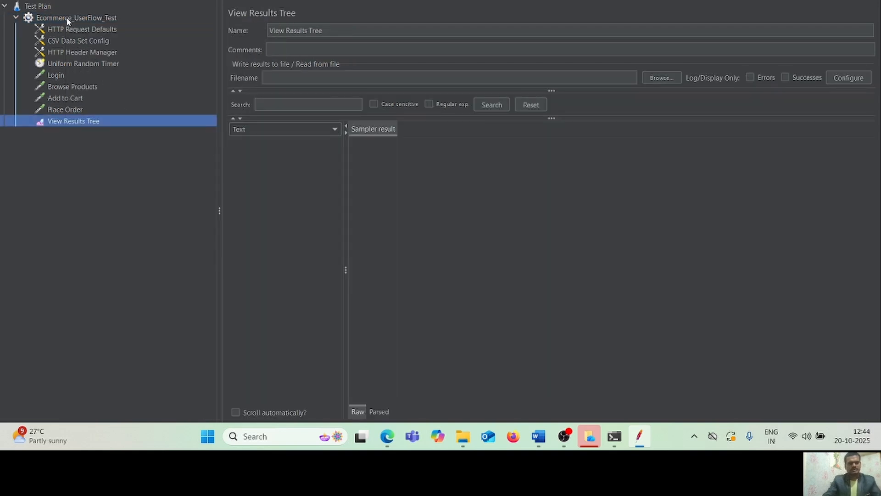
- Add a Summary Report listener to the Ecommerce_UserFlow_Test thread group
click(66, 18)
right_click(66, 17)
mouse_move(205, 21)
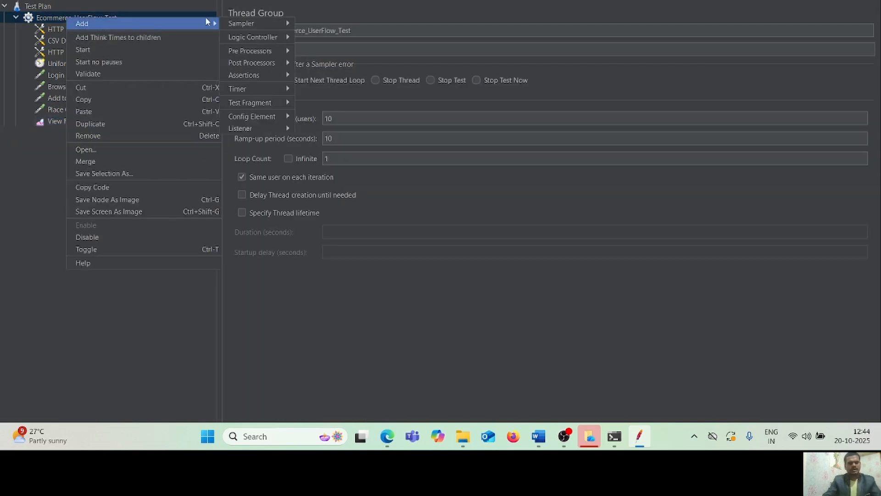
mouse_move(255, 128)
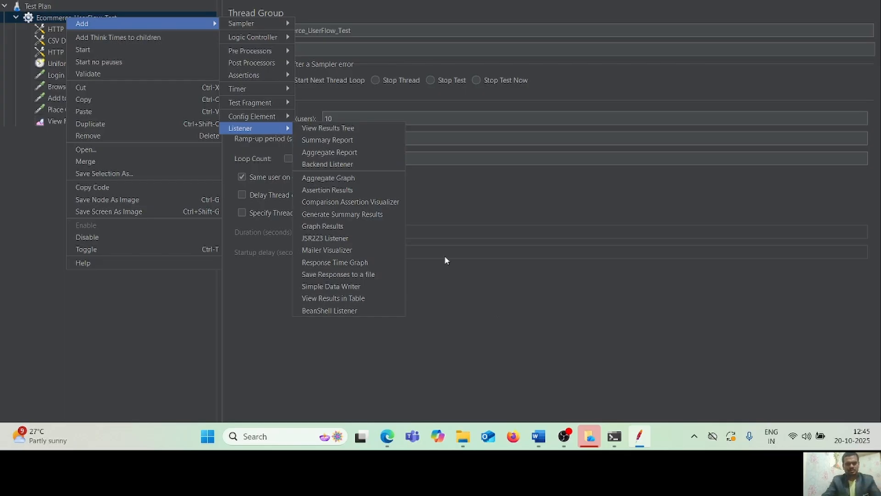
click(334, 143)
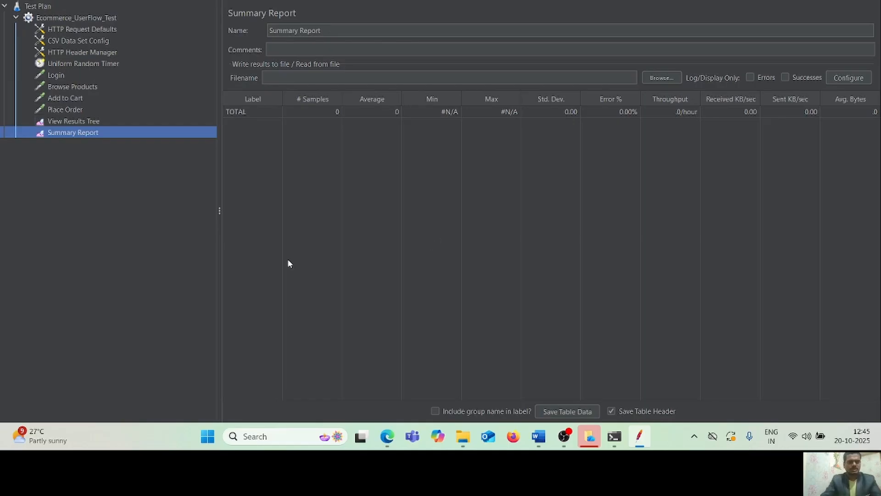
- Switch to the Word guide and move on from Step 10 to the Step 11 section on saving the test plan
click(538, 436)
key(Down)
key(Down)
key(Down)
key(Down)
key(Down)
key(Down)
key(Down)
key(Down)
key(Down)
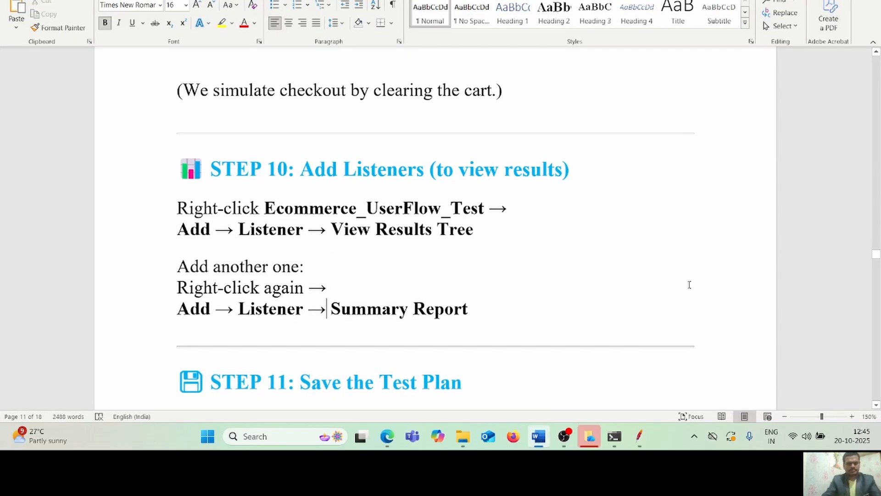
key(Down)
key(Down)
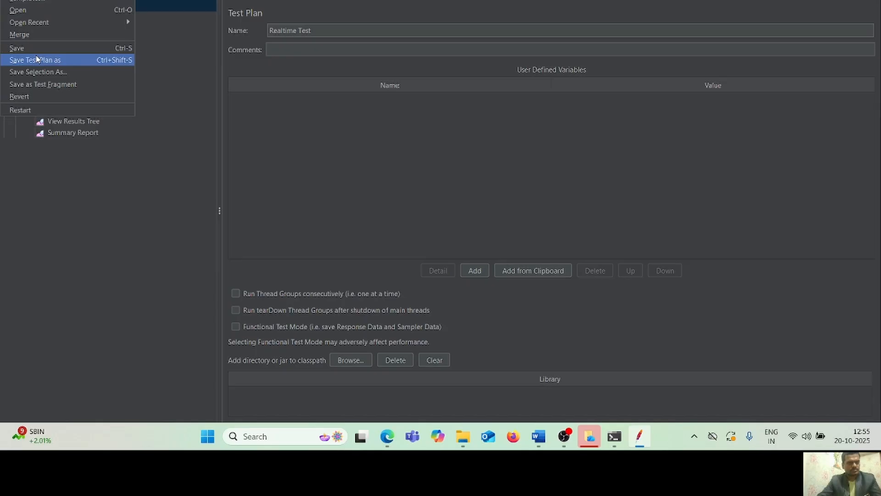
click(76, 199)
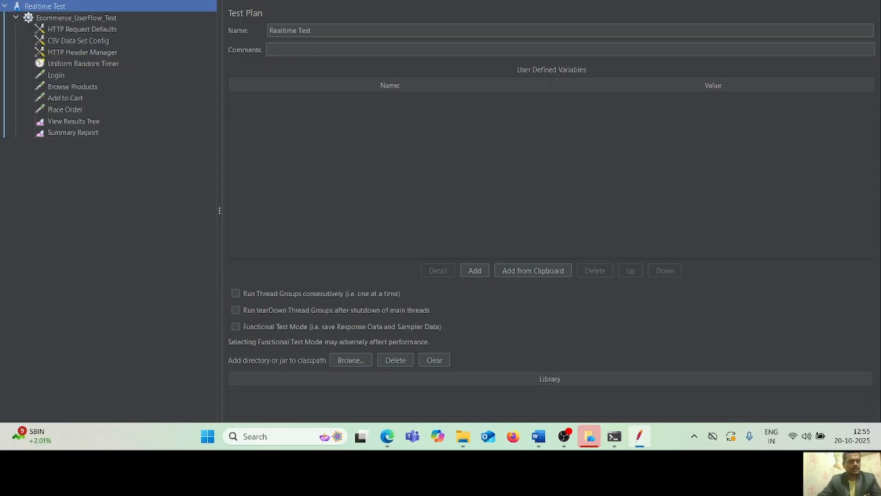
click(8, 0)
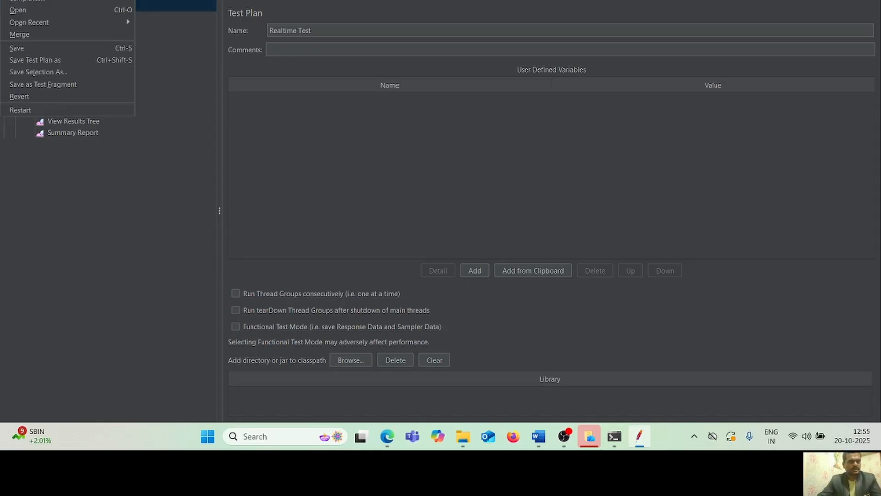
click(37, 60)
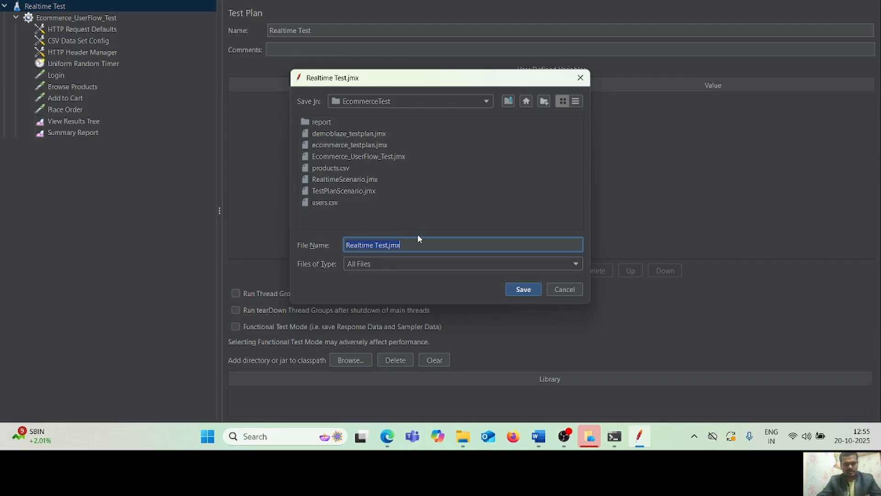
click(580, 78)
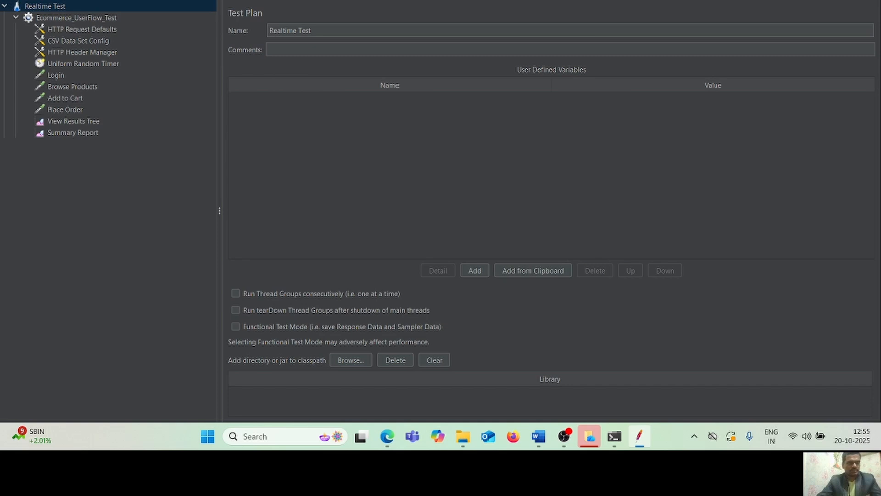
- Save the test plan in the EcommerceTest folder under the file name RealtimejmeterTest.jmx
key(alt+f)
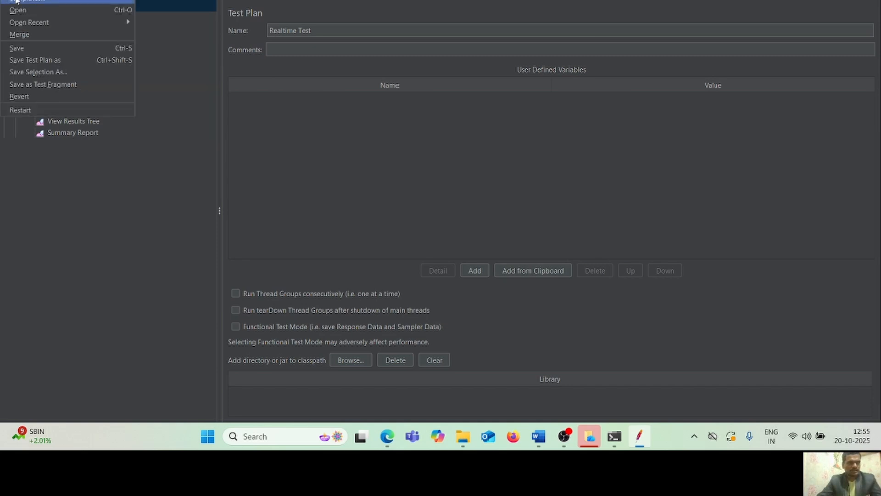
click(38, 61)
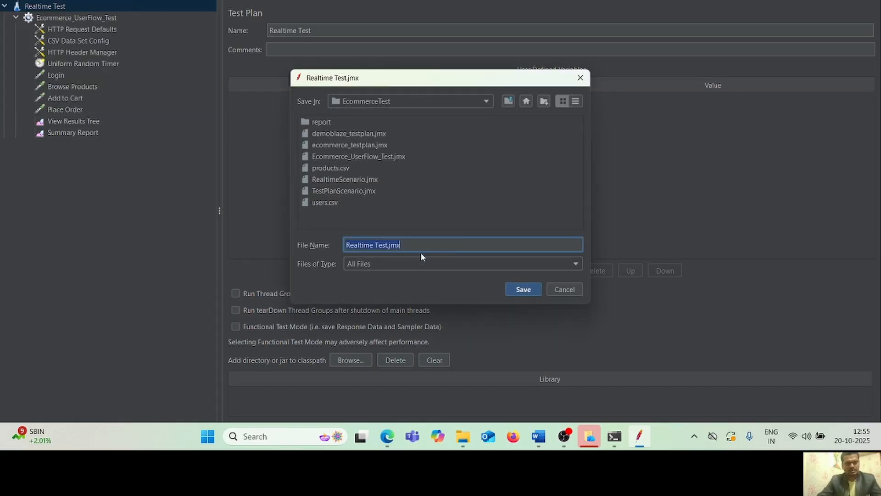
key(BackSpace)
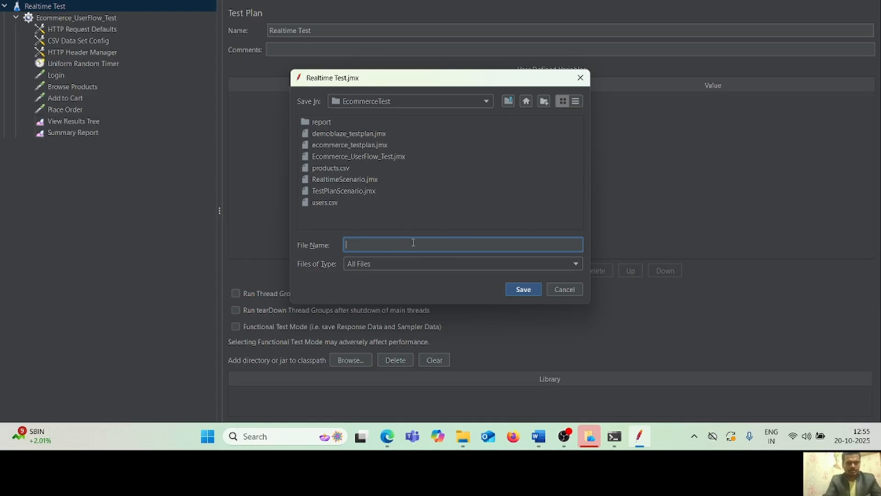
text(Realtimejmetw)
key(BackSpace)
key(BackSpace)
key(BackSpace)
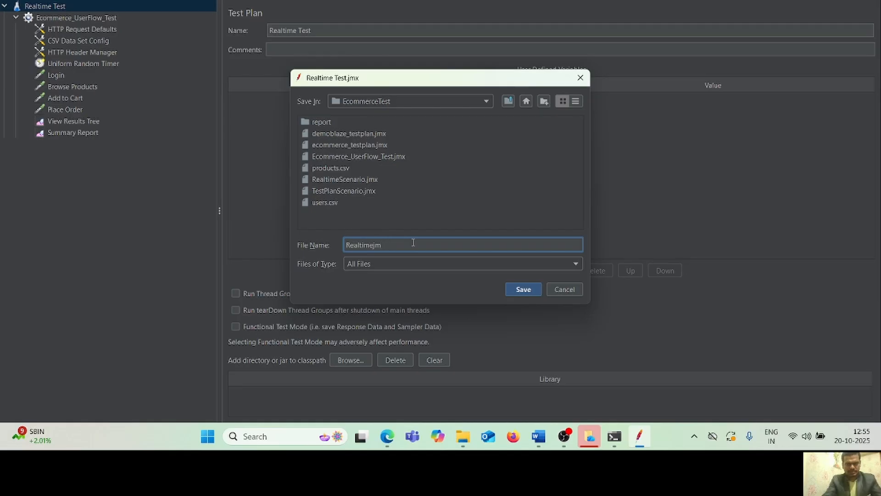
text(eterTest.jmx)
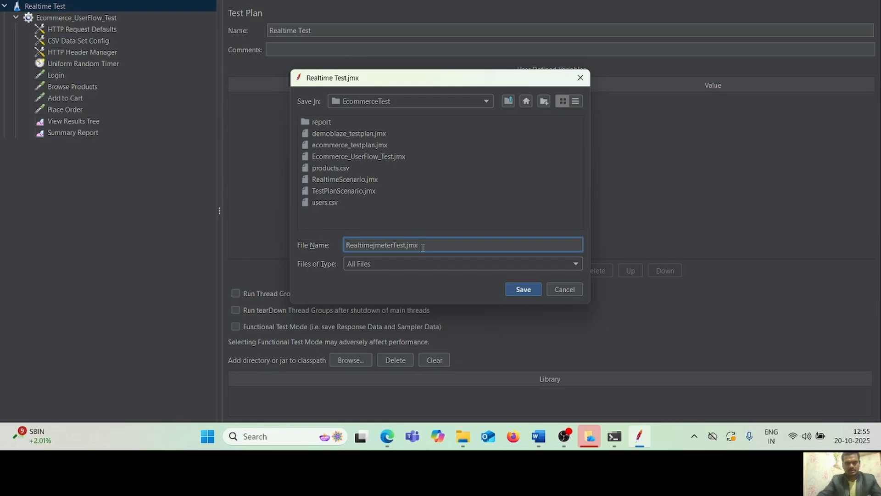
click(526, 291)
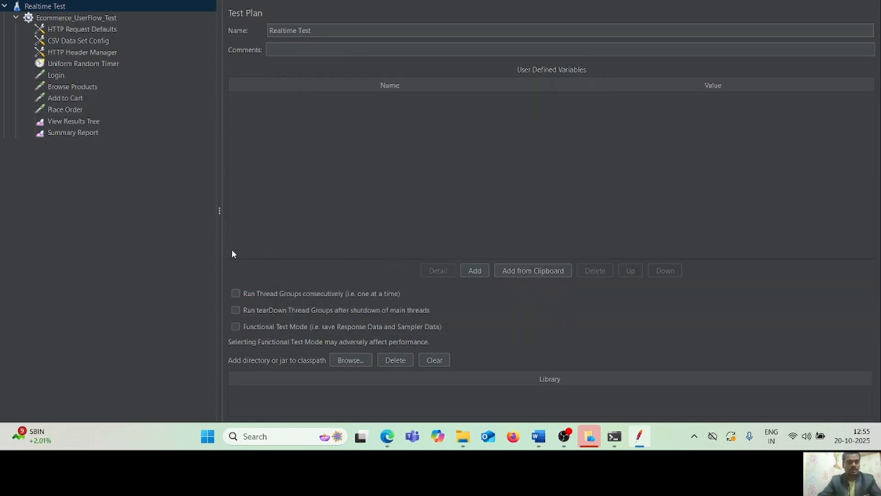
click(184, 253)
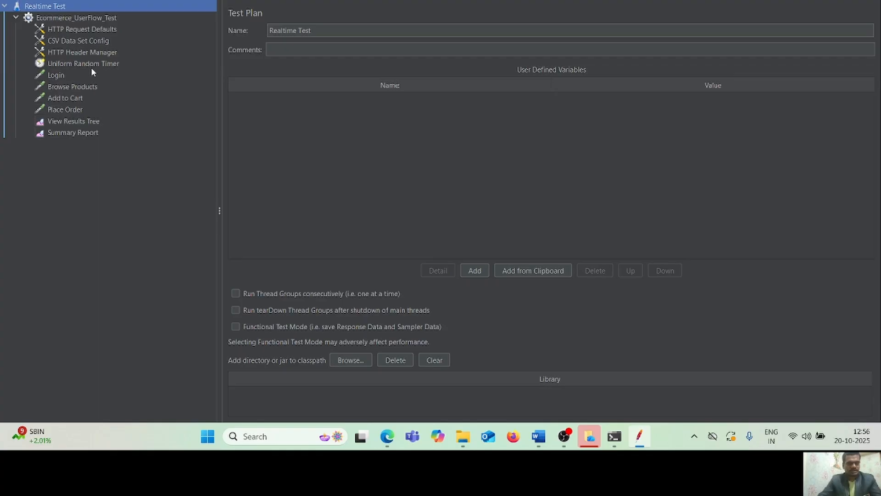
- Examine the first Login sample in the View Results Tree, checking its sampler result and request body
click(72, 121)
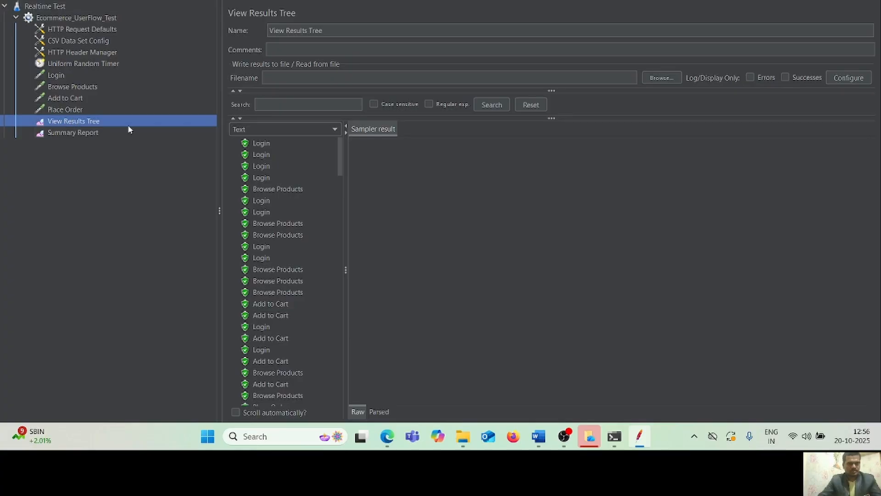
mouse_move(340, 154)
mouse_down()
mouse_move(340, 391)
mouse_move(334, 142)
mouse_up()
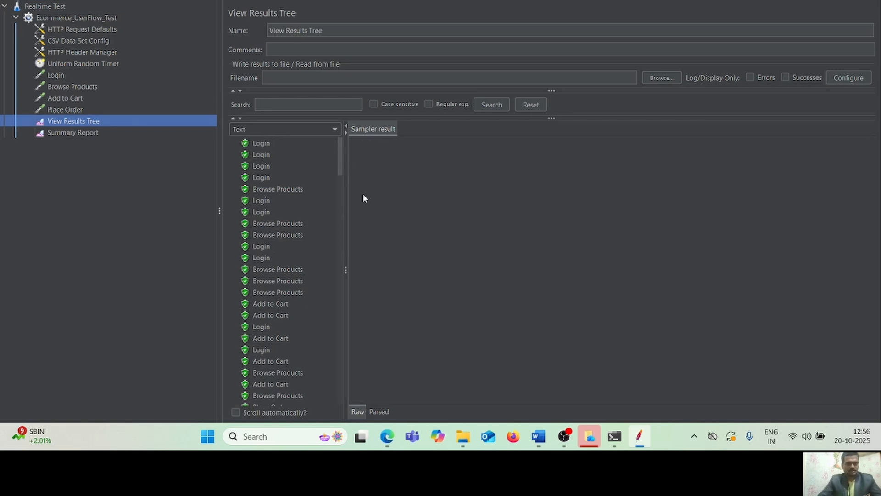
mouse_move(340, 153)
mouse_down()
mouse_move(350, 396)
mouse_move(342, 141)
mouse_up()
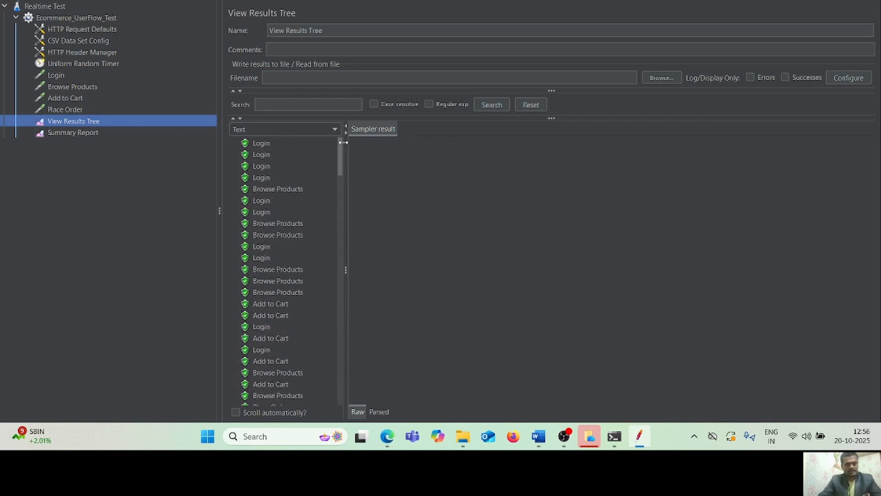
click(261, 142)
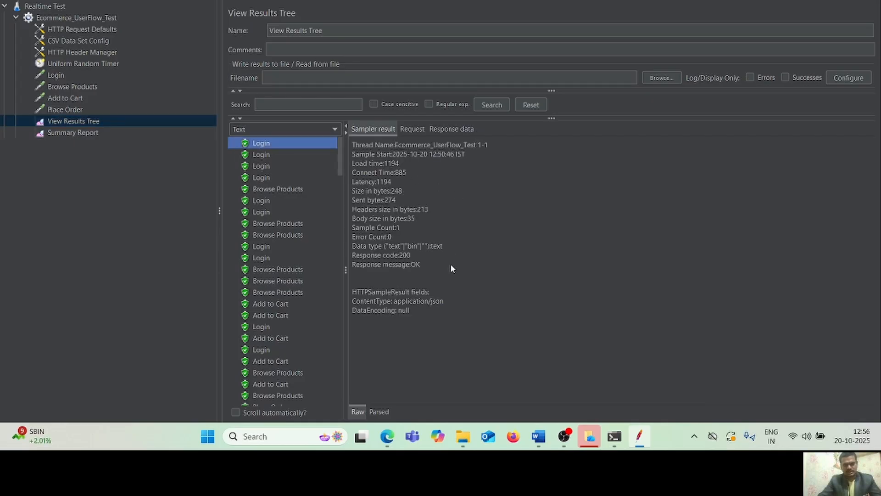
click(414, 131)
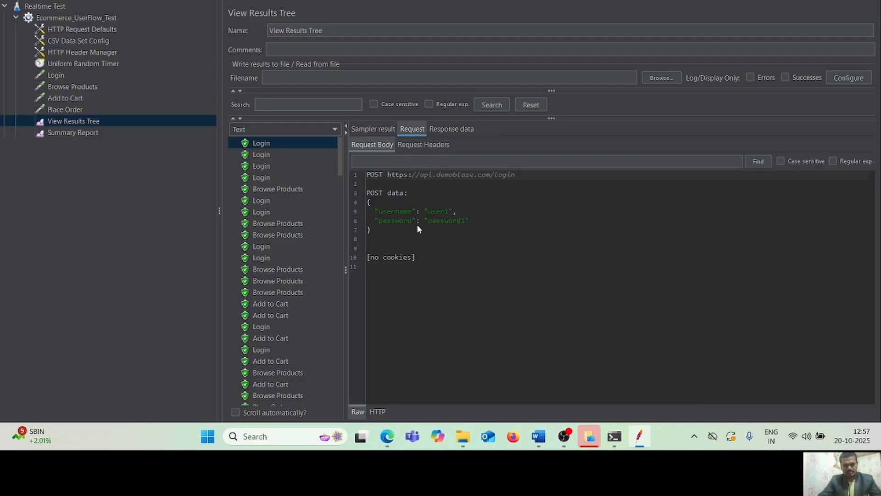
- Review the first Login sample's response body, request body and sampler result in the View Results Tree
click(443, 130)
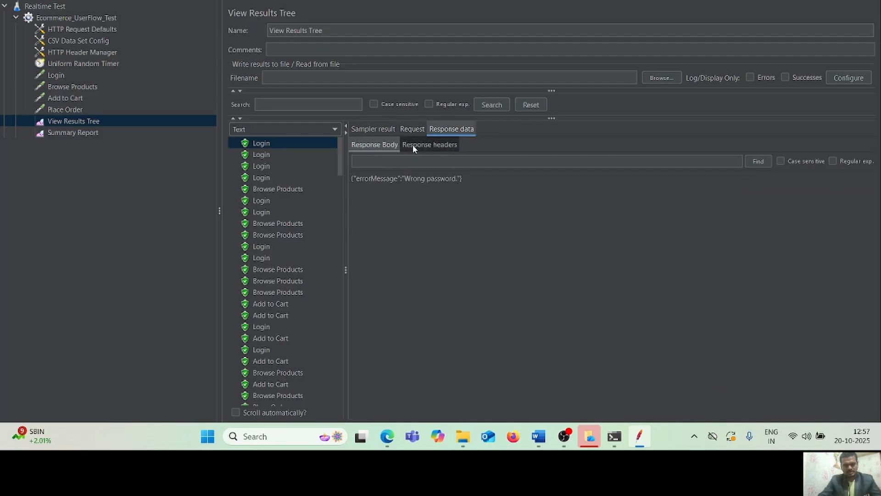
click(409, 129)
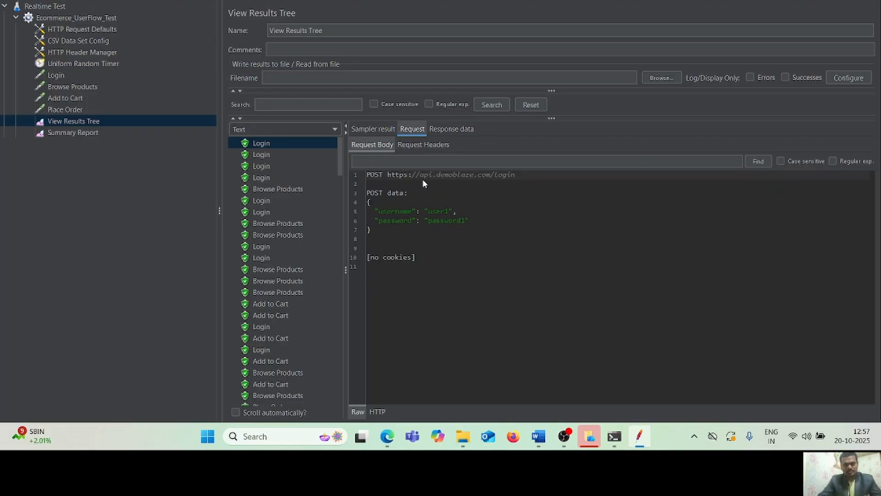
click(366, 132)
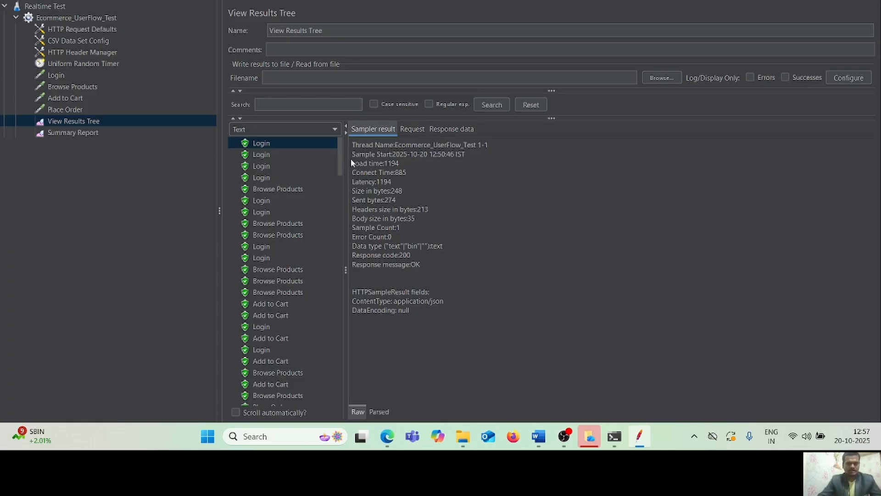
mouse_move(341, 146)
mouse_down()
mouse_move(339, 390)
mouse_move(323, 179)
mouse_move(342, 159)
mouse_up()
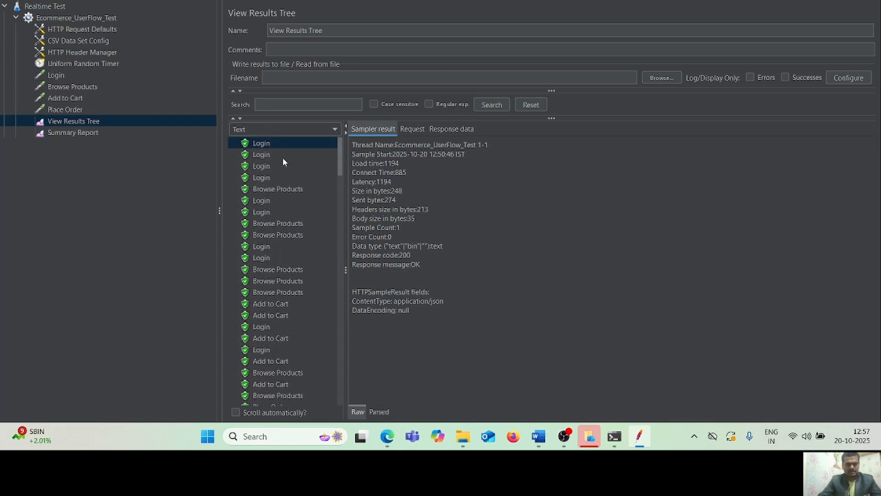
- Inspect the second Login sample's sampler result and the first Browse Products sample's sampler result, request and response body
click(264, 156)
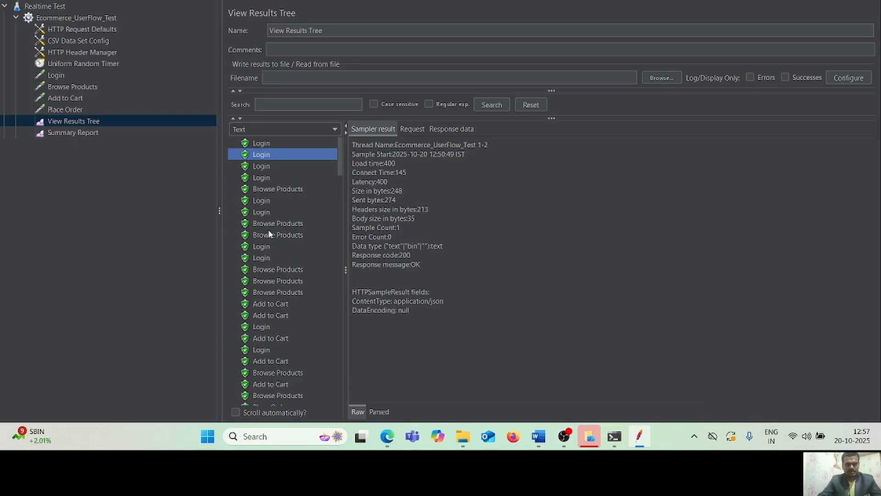
click(269, 190)
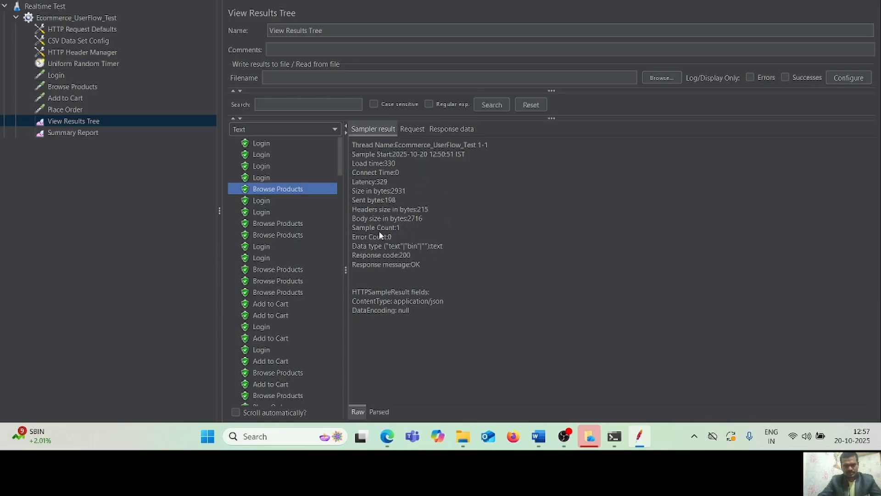
click(411, 129)
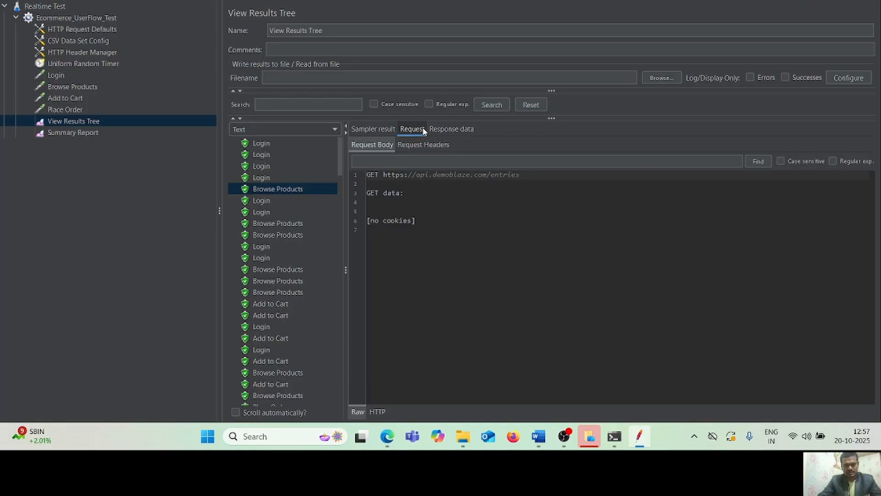
click(447, 131)
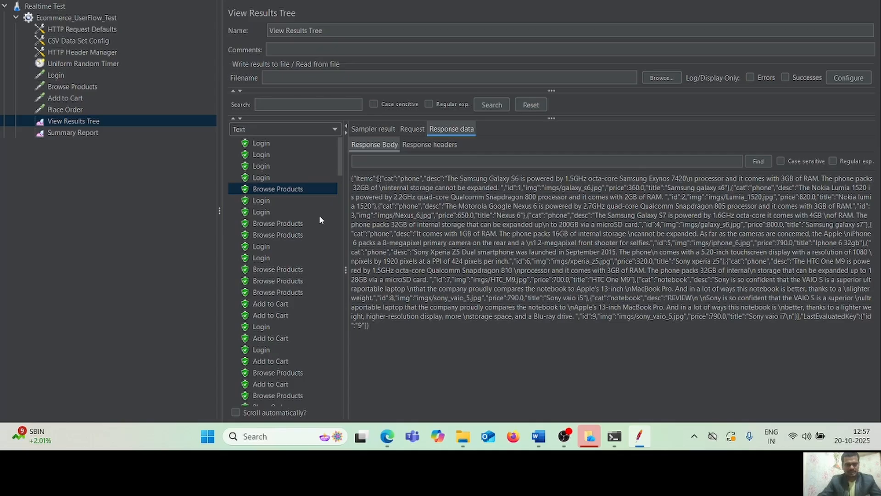
- Examine the first Add to Cart sample's response body and request body in the View Results Tree
click(274, 303)
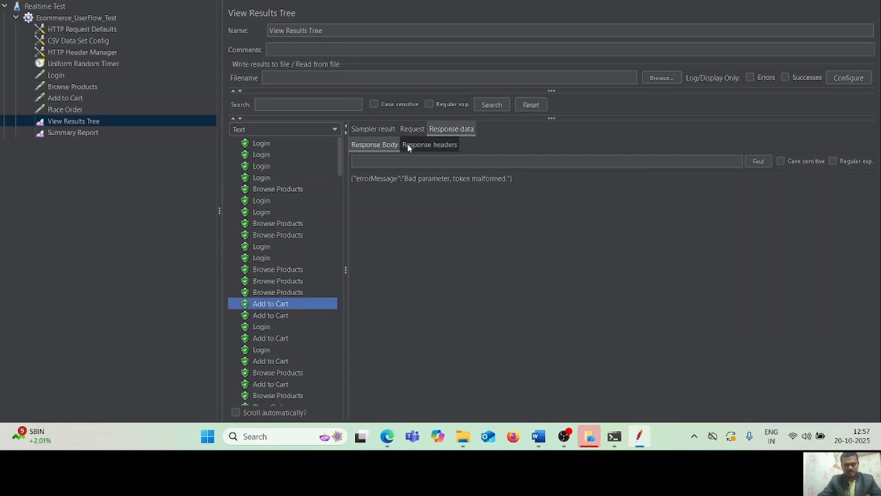
click(408, 132)
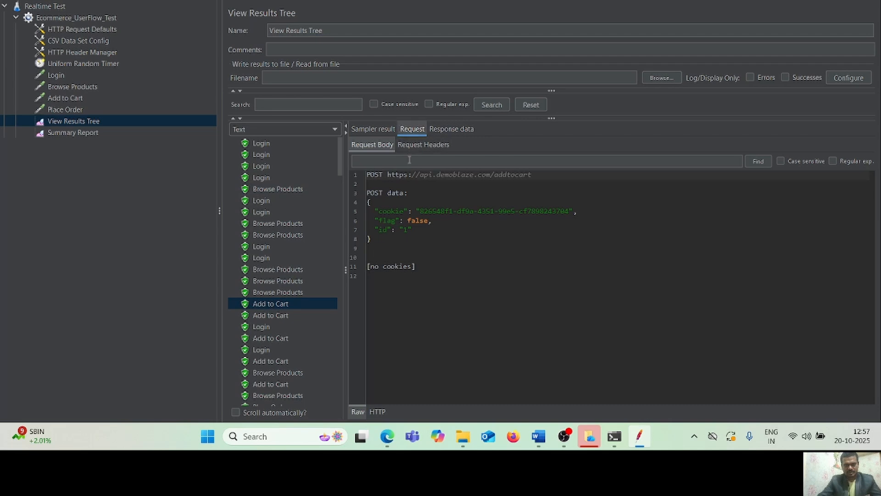
click(442, 130)
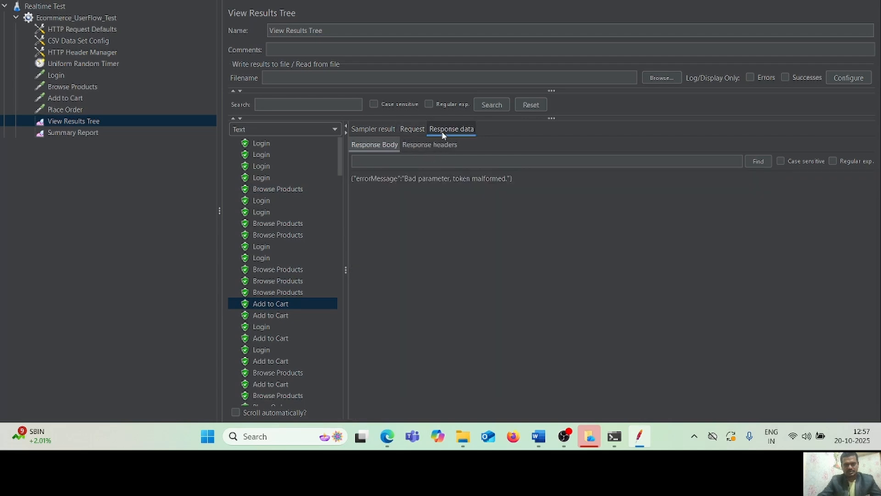
click(411, 131)
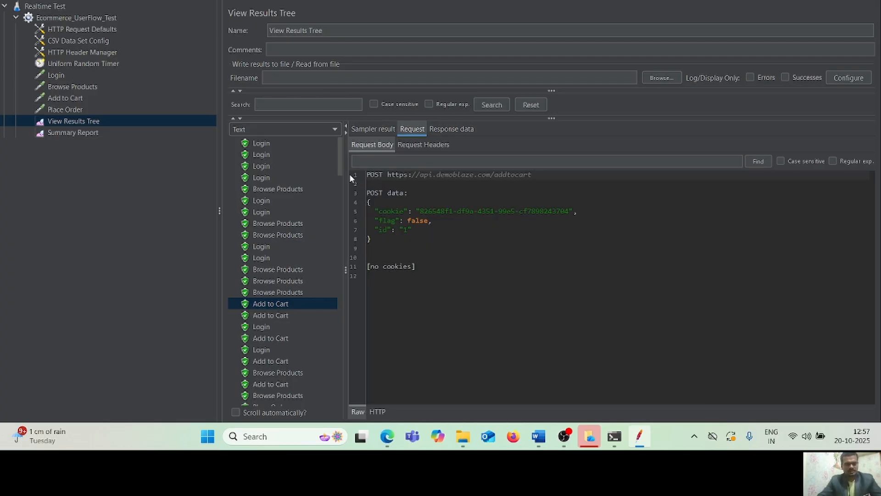
drag(340, 163, 340, 143)
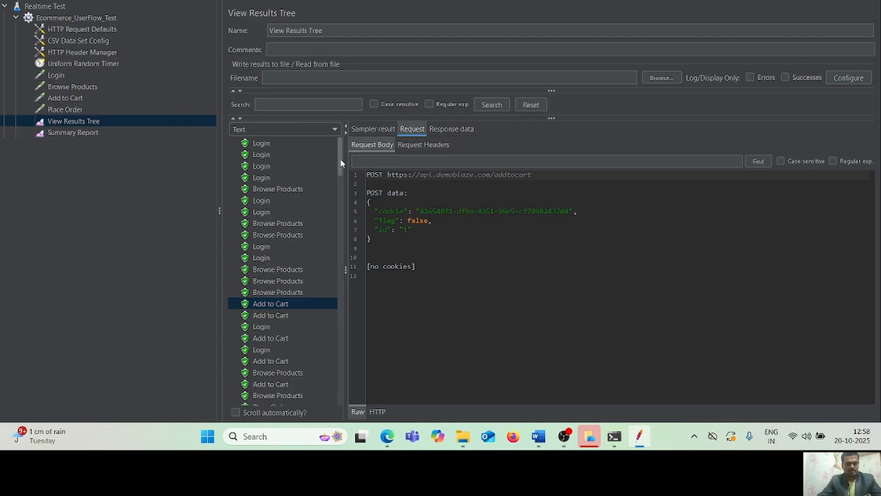
mouse_move(340, 158)
mouse_down()
mouse_move(339, 215)
mouse_move(339, 150)
mouse_up()
mouse_move(339, 154)
mouse_down()
mouse_move(336, 185)
mouse_move(337, 149)
mouse_up()
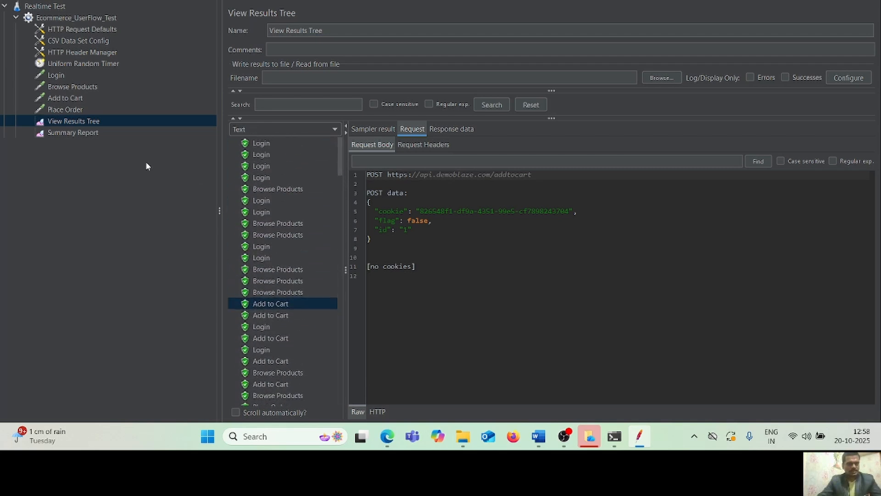
- Review the Summary Report metrics and read the Step 12 notes on running the test in the Word guide
click(71, 133)
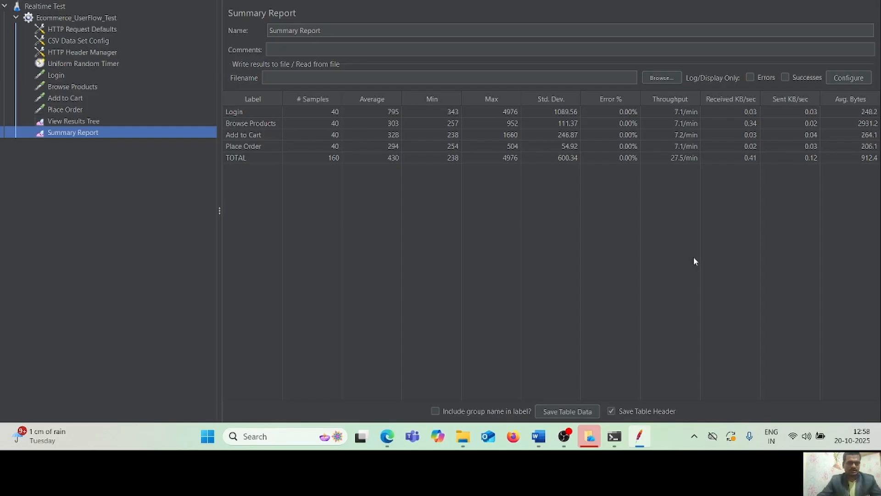
click(540, 437)
click(552, 329)
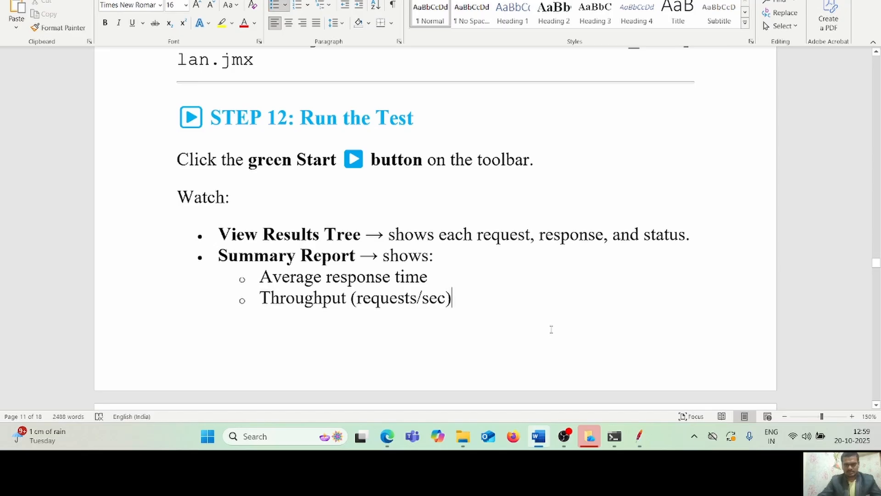
key(Down)
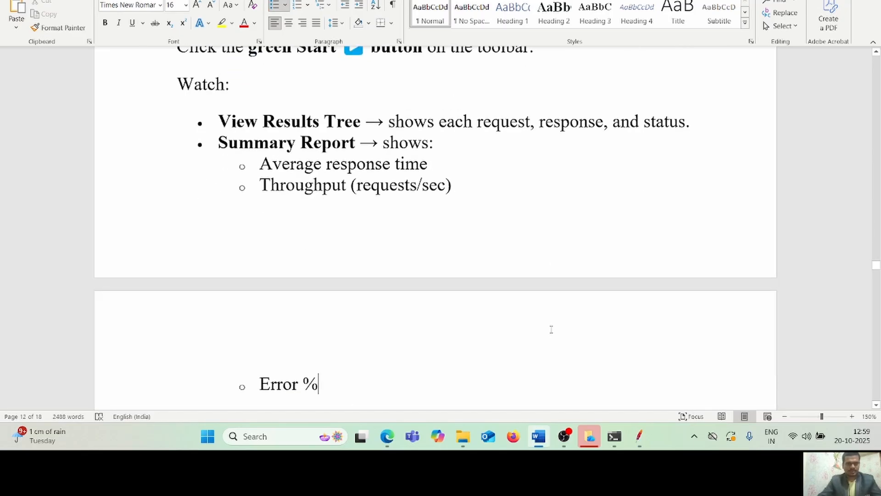
key(Up)
- Switch back to JMeter and check the Add to Cart sampler result and the Summary Report against the guide
click(639, 436)
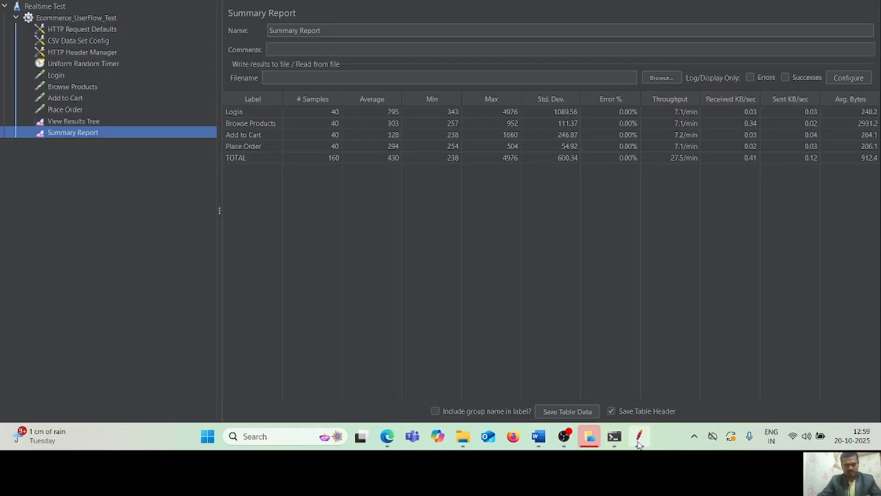
click(85, 121)
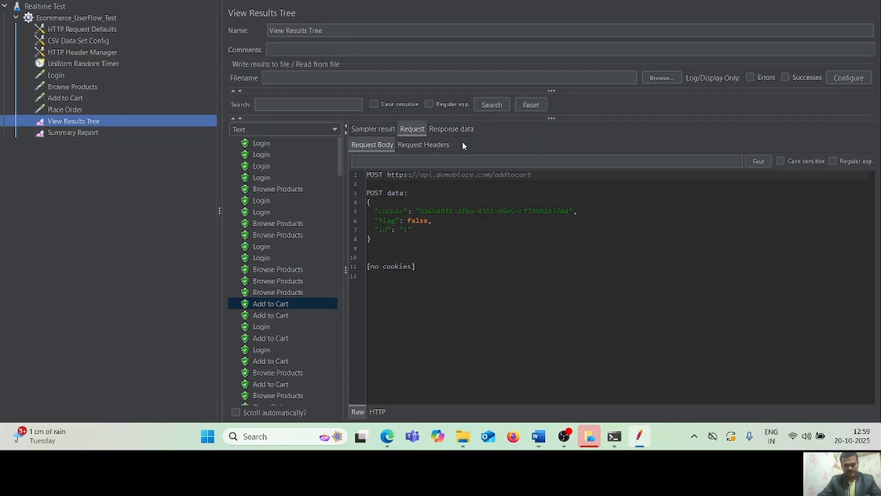
click(368, 129)
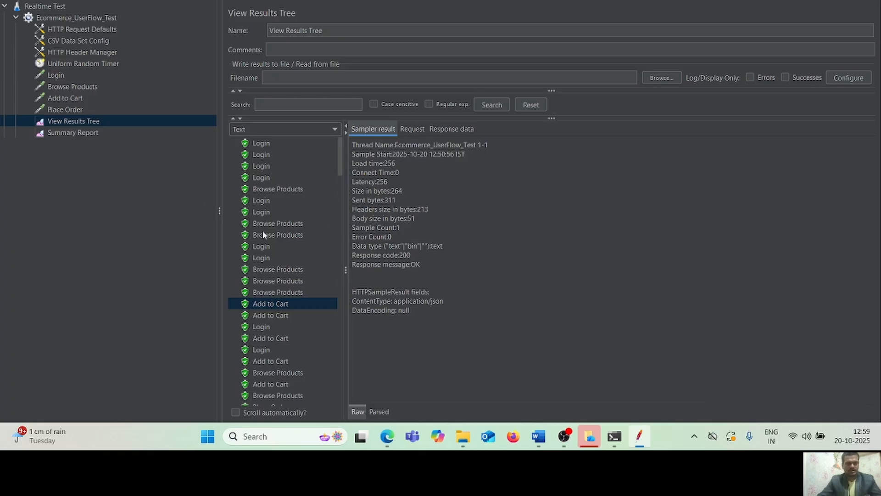
click(77, 135)
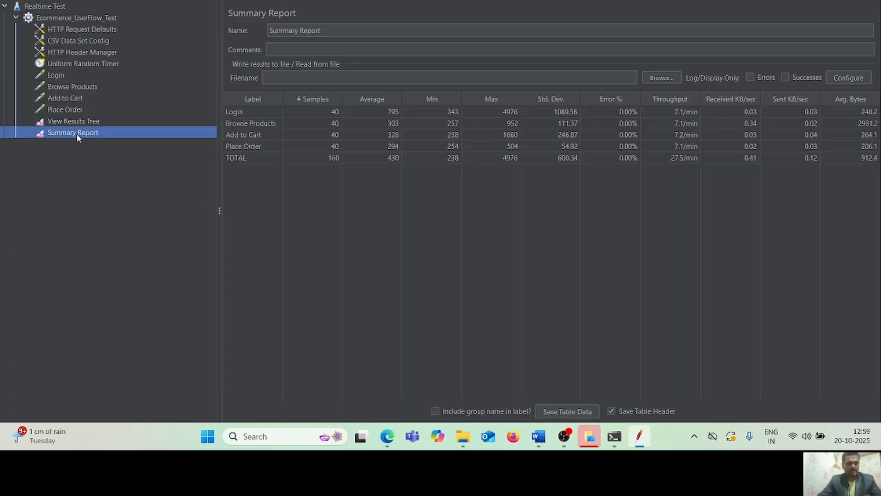
- Read the 200 OK success criterion in the Word guide and check it against the View Results Tree in JMeter
click(538, 436)
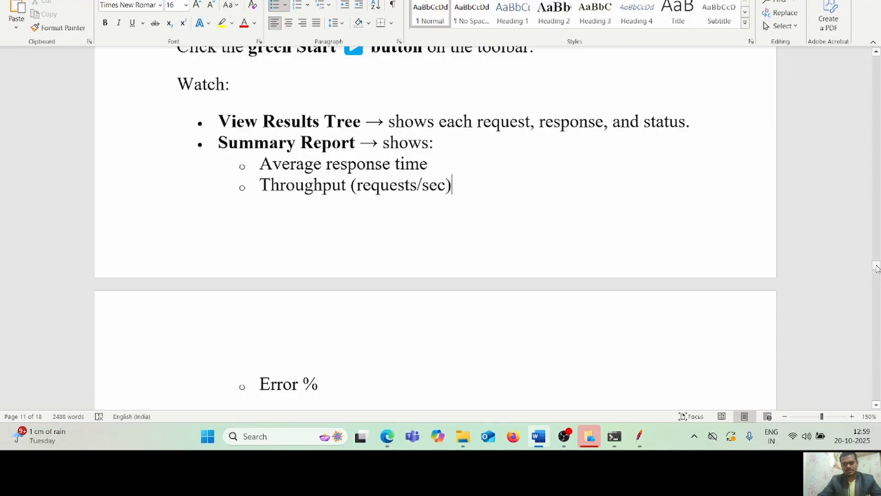
drag(876, 264, 876, 271)
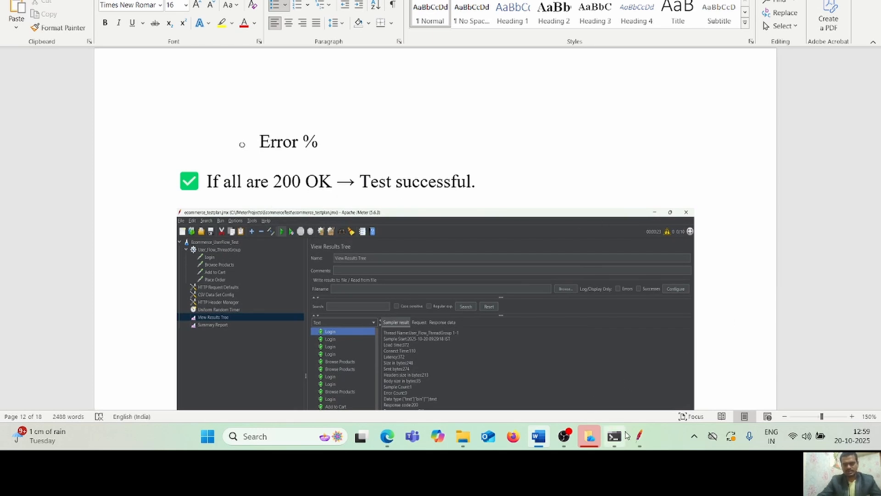
click(639, 436)
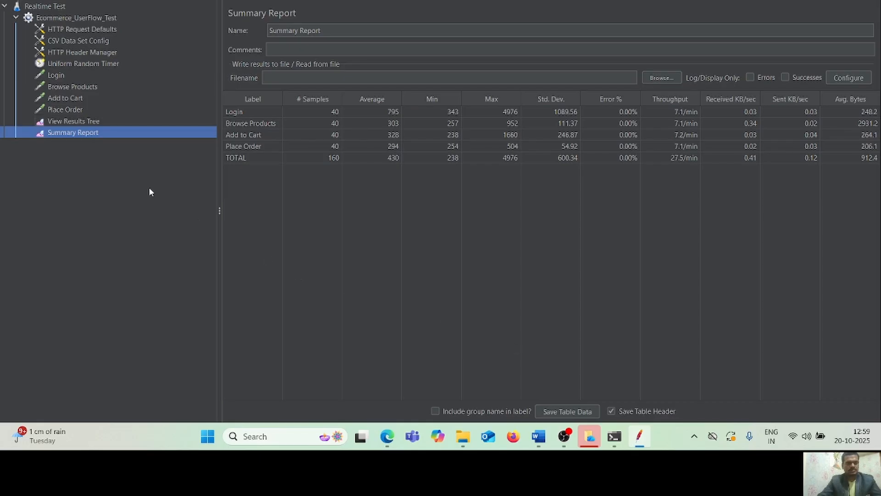
click(73, 122)
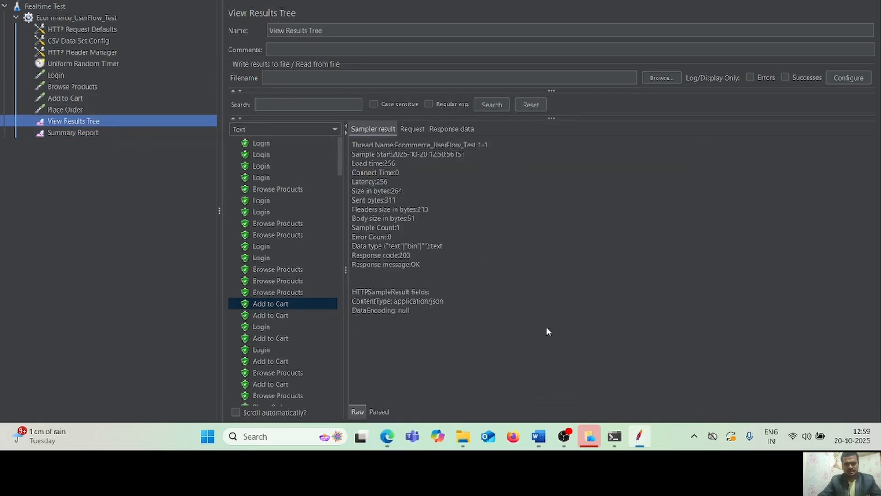
- Switch to the Word guide and go past its result screenshots to read What Is This Report? and the Key Columns Explained table
click(540, 438)
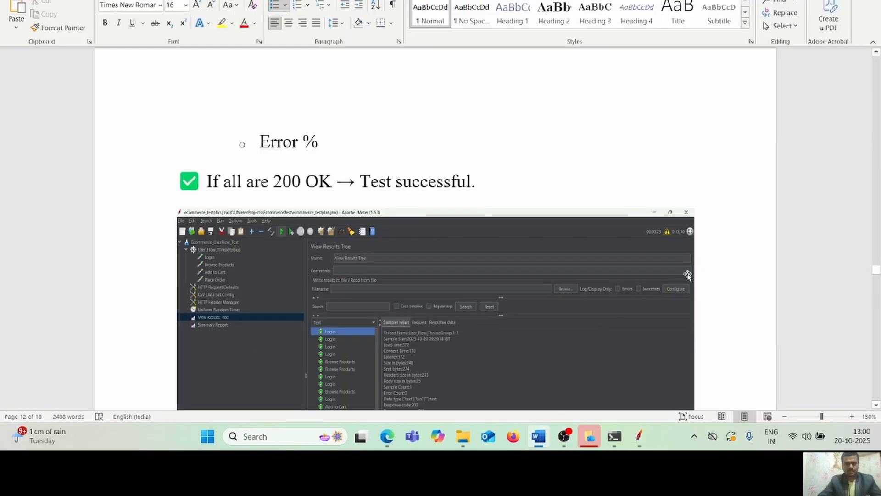
click(687, 275)
key(ctrl+v)
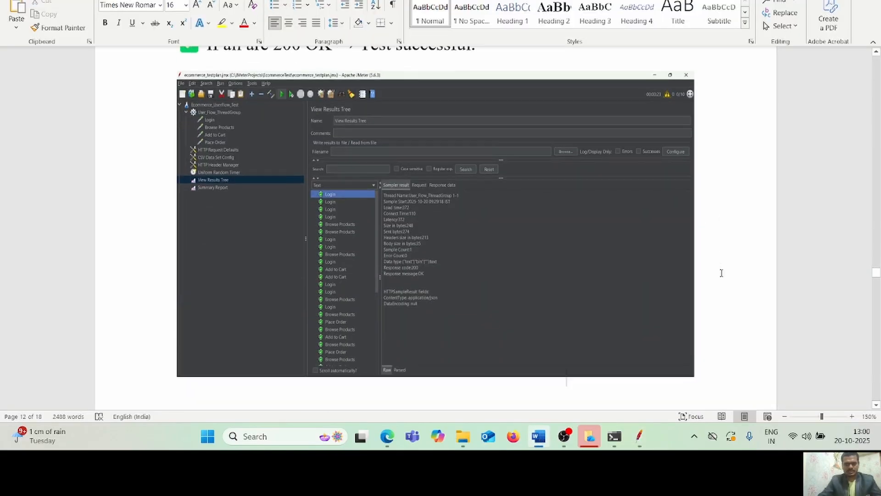
key(Down)
key(Down)
key(Down)
key(Down)
key(Down)
key(Down)
key(Up)
key(Up)
key(Up)
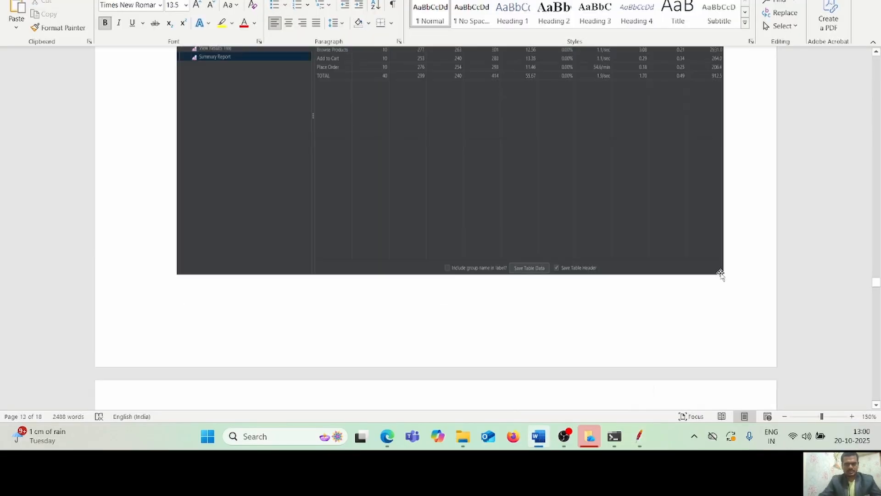
key(Up)
key(Up)
key(Up)
key(Up)
key(Up)
key(Up)
key(Up)
key(Down)
key(Down)
key(Down)
key(Down)
key(Down)
key(Down)
key(Down)
key(Up)
click(720, 274)
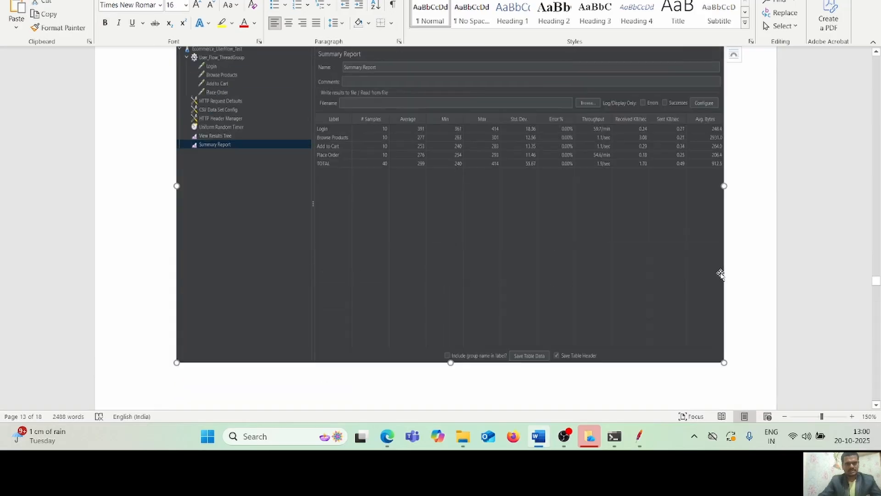
key(Up)
key(Up)
key(Up)
key(Down)
key(Down)
key(Down)
key(Down)
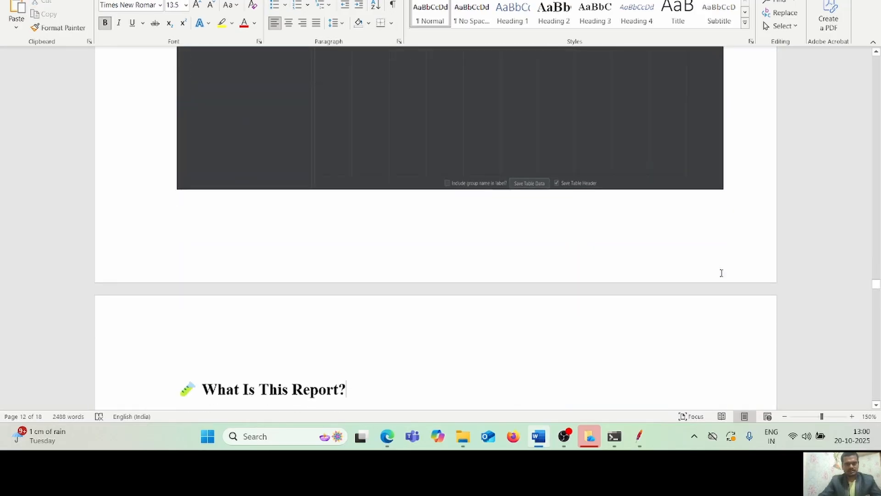
key(Down)
key(Down)
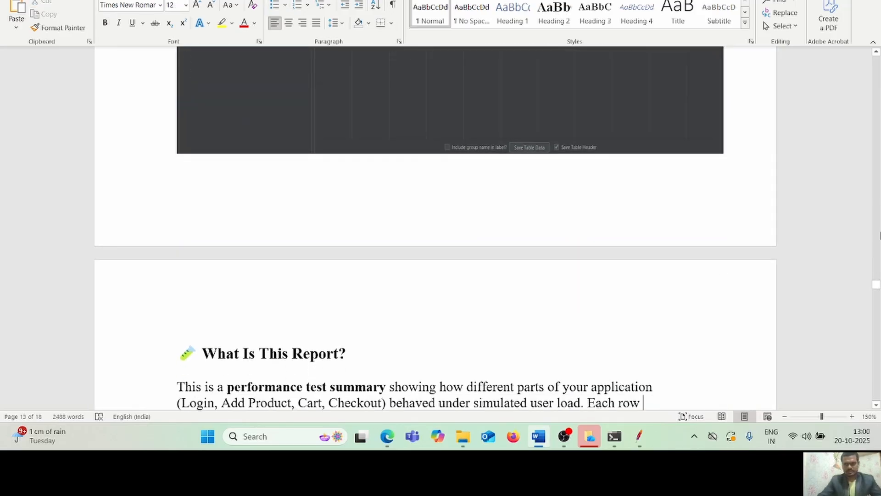
mouse_move(876, 291)
mouse_down()
mouse_move(876, 278)
mouse_move(876, 294)
mouse_up()
drag(876, 289, 877, 291)
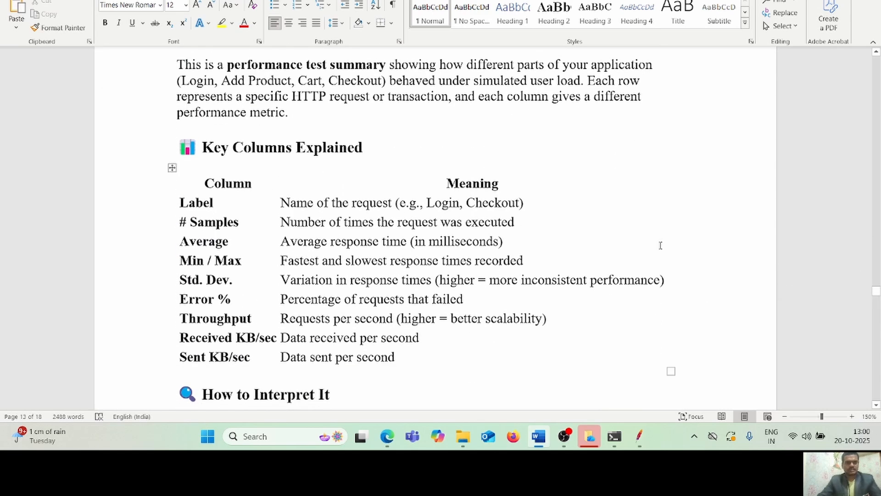
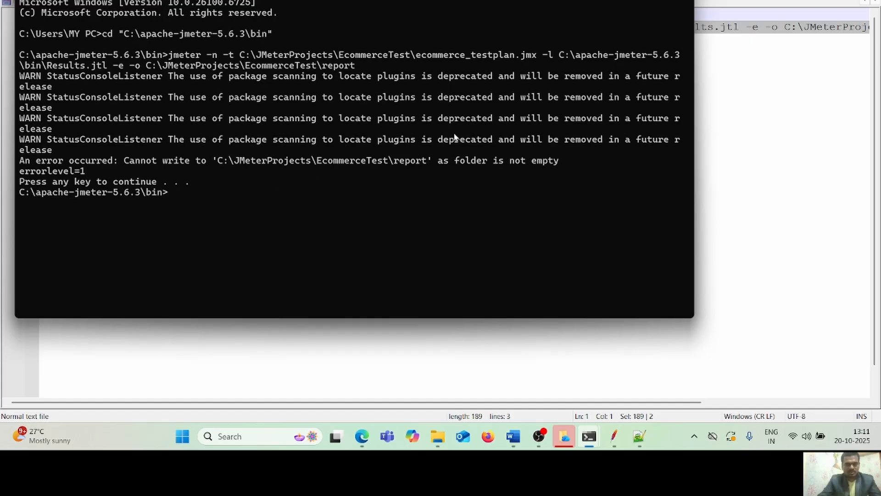
- Examine the report output folder and the Results.jtl file path in the jmeter command run in the Command Prompt
double_click(342, 67)
click(324, 140)
double_click(91, 66)
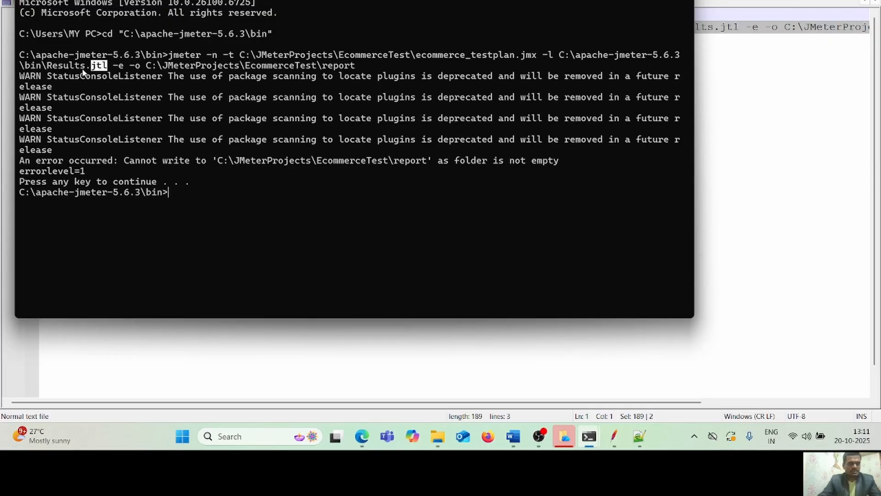
click(83, 72)
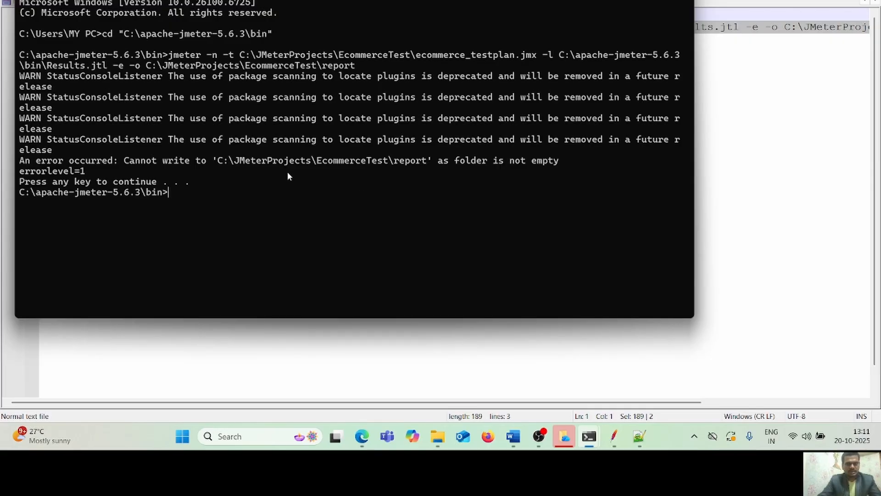
- Switch to the Word guide and read the Full Command Breakdown and its Flag/Option table for the non-GUI jmeter command
click(743, 181)
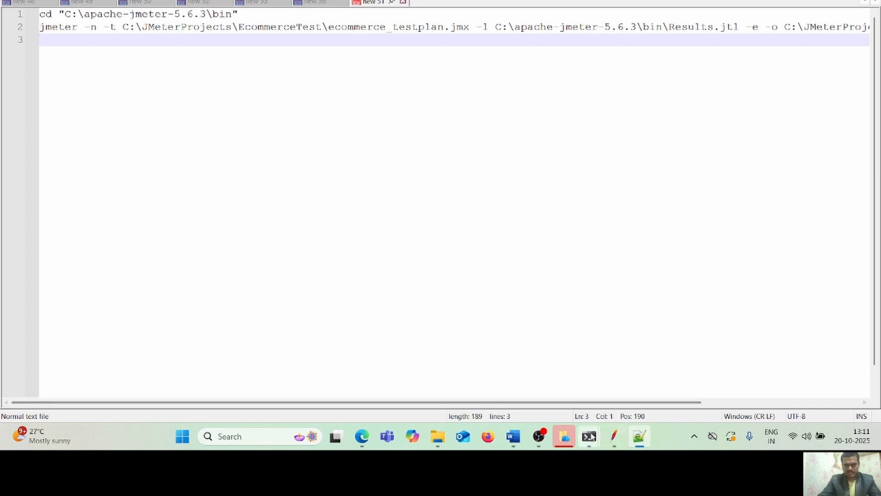
click(516, 354)
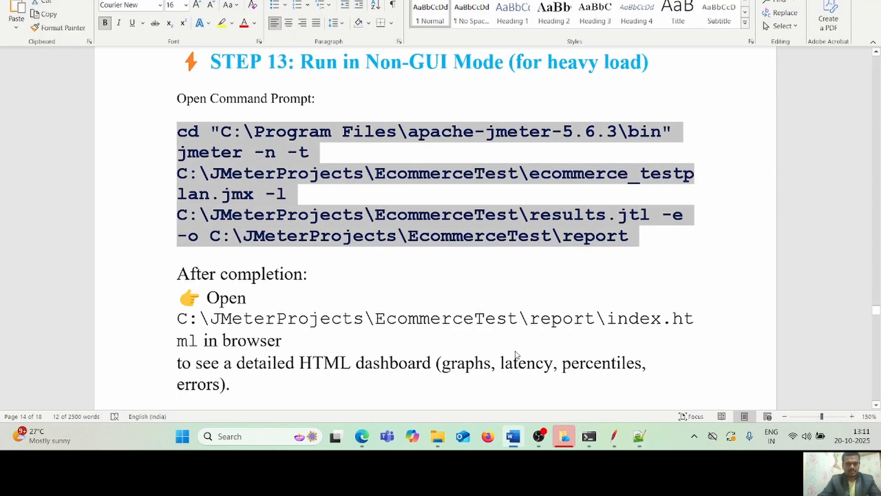
click(522, 316)
scroll(521, 316, down, 5)
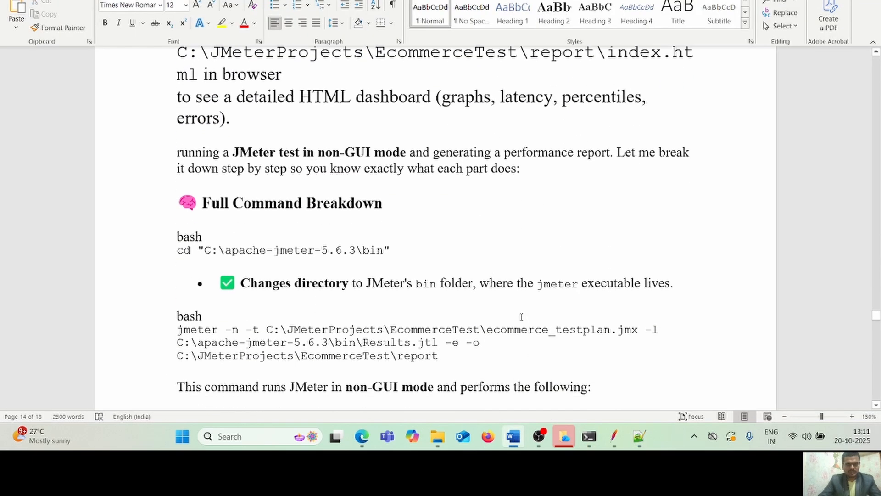
scroll(521, 316, down, 3)
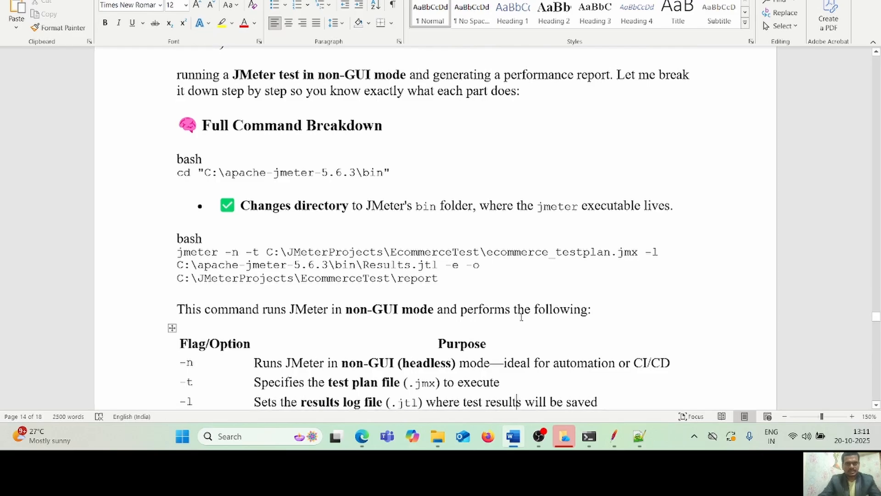
key(Up)
key(Up)
key(Up)
key(Up)
key(Up)
key(Up)
key(Up)
key(Up)
key(Down)
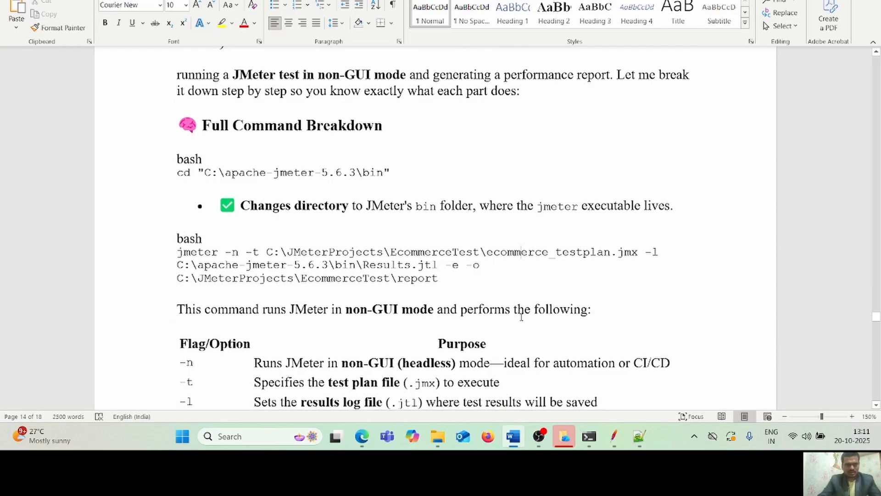
key(Down)
key(Down)
key(Down)
key(Down)
key(Down)
key(Down)
key(Down)
key(Down)
key(Down)
key(Down)
key(Down)
key(Down)
key(Up)
key(Up)
key(Up)
key(Up)
key(Up)
key(Up)
key(Up)
key(Up)
key(Up)
key(Up)
key(Up)
key(Up)
key(Up)
key(Up)
key(Up)
key(Up)
key(Up)
key(Up)
key(Up)
key(Up)
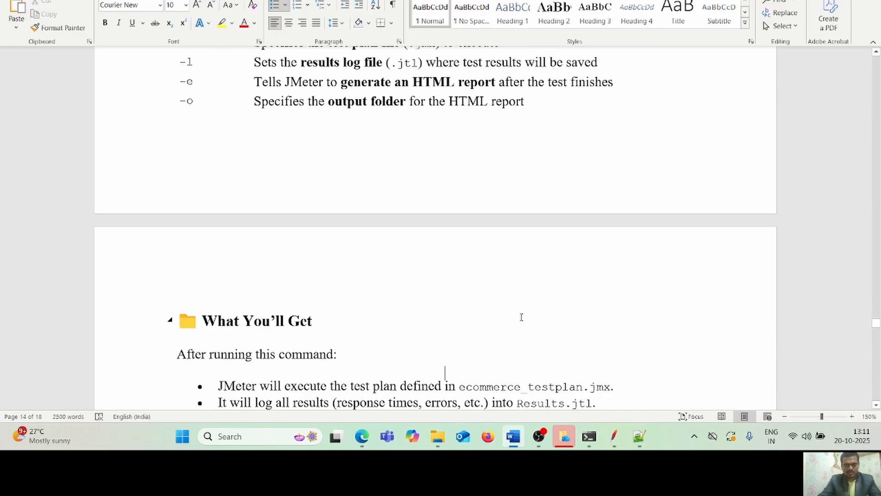
key(Down)
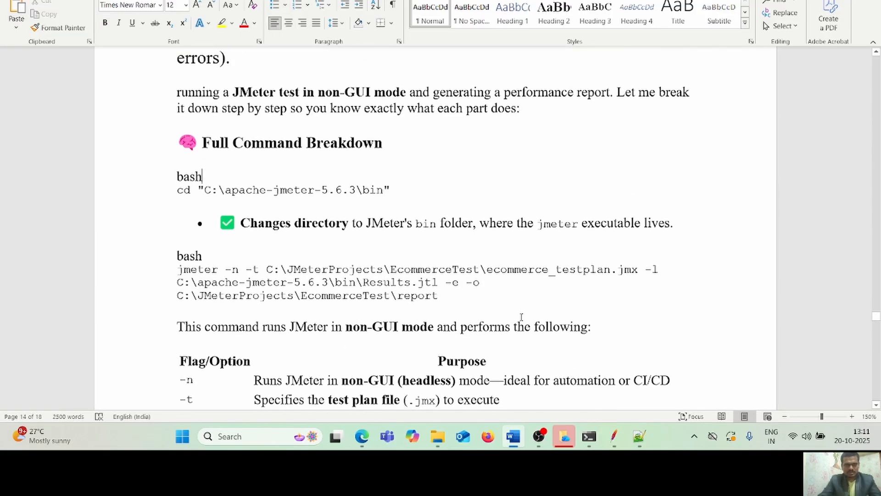
key(Down)
key(Down)
key(Down)
key(Down)
key(Down)
key(Down)
key(Down)
key(Down)
key(Down)
key(Down)
key(Down)
key(Down)
key(Down)
key(Down)
key(Down)
key(Down)
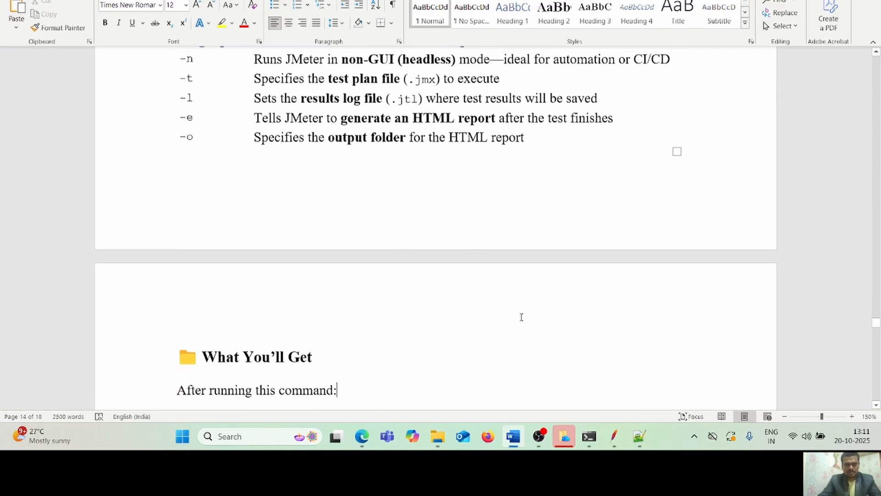
- Read What You'll Get, Why This Is Useful and the note on the results file error in the guide
key(Down)
key(Down)
key(Down)
key(Down)
key(Down)
key(Down)
key(Down)
key(Down)
key(Down)
key(Down)
key(Down)
key(Down)
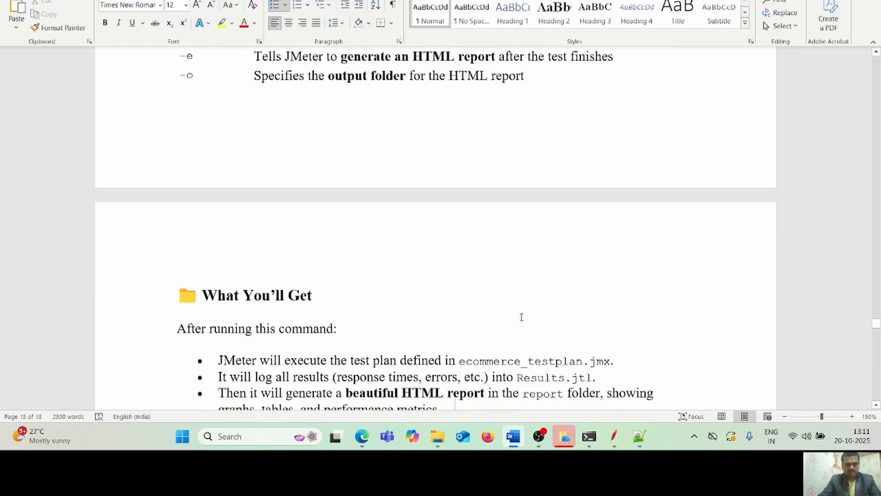
key(Down)
key(Down)
key(Down)
key(Down)
key(Down)
key(Down)
key(Down)
key(Down)
key(Down)
key(Down)
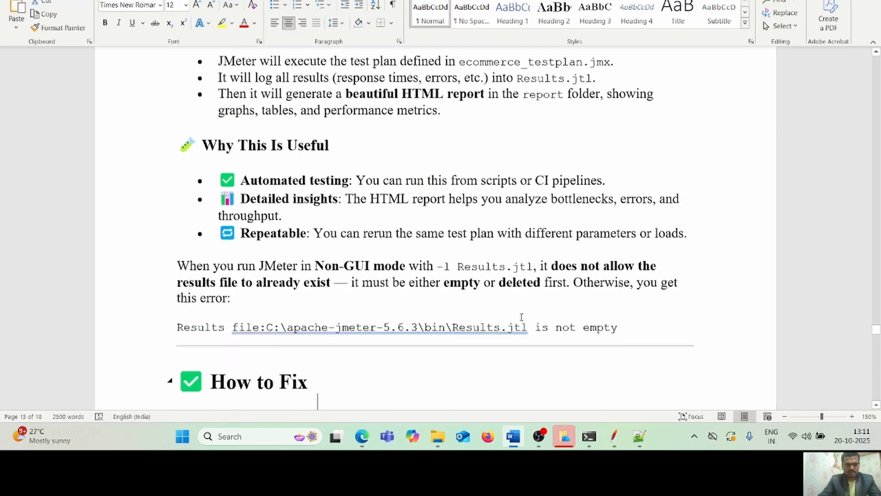
- Read both How to Fix options in the guide: deleting the existing results file or using a new one
key(Down)
key(Down)
key(Down)
key(Down)
key(Down)
key(Down)
key(Down)
key(Down)
key(Down)
key(Down)
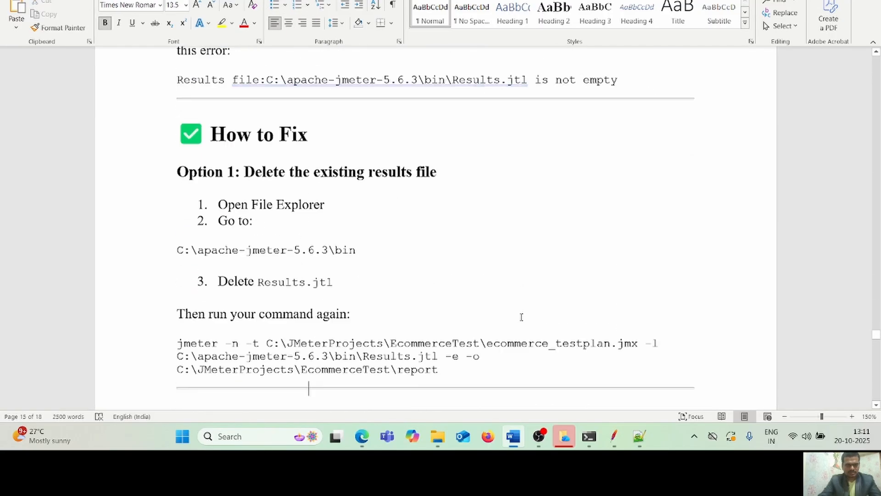
key(Down)
key(Down)
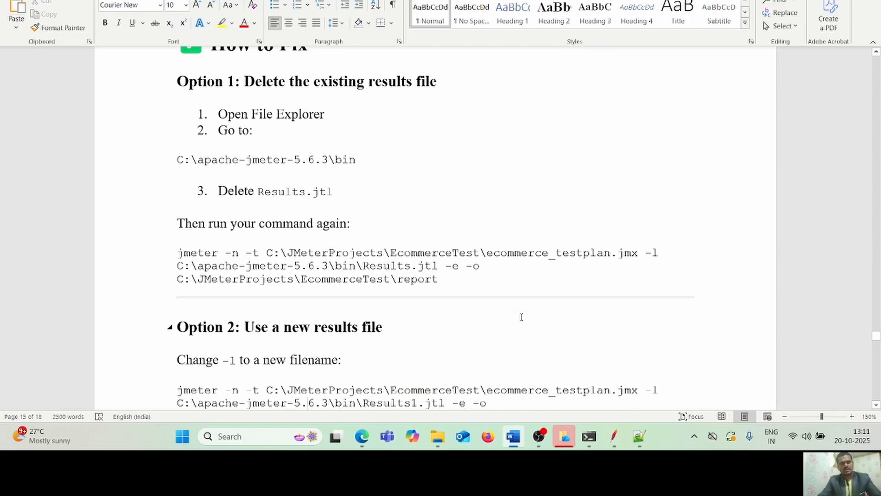
key(Down)
key(Down)
key(Down)
key(Up)
key(Up)
key(Up)
key(Up)
key(Up)
key(Up)
key(Up)
key(Up)
key(Up)
key(Up)
key(Up)
key(Up)
key(Up)
key(Up)
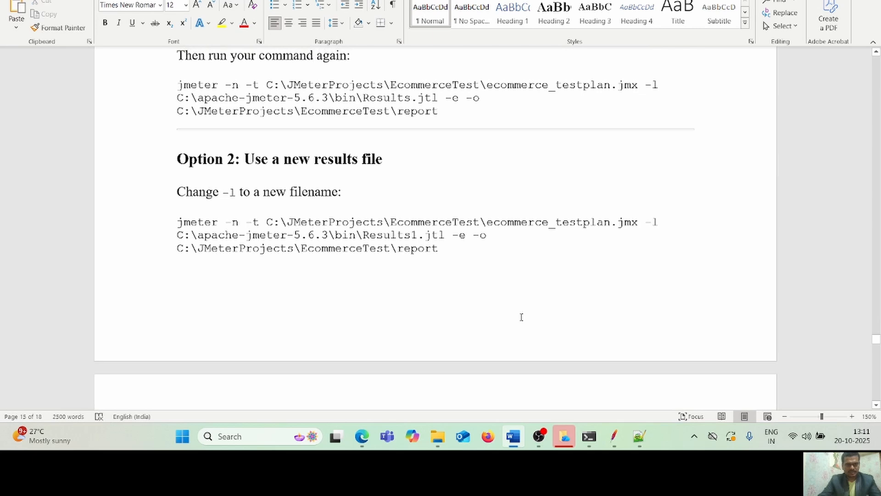
key(Up)
key(Up)
key(Up)
key(Up)
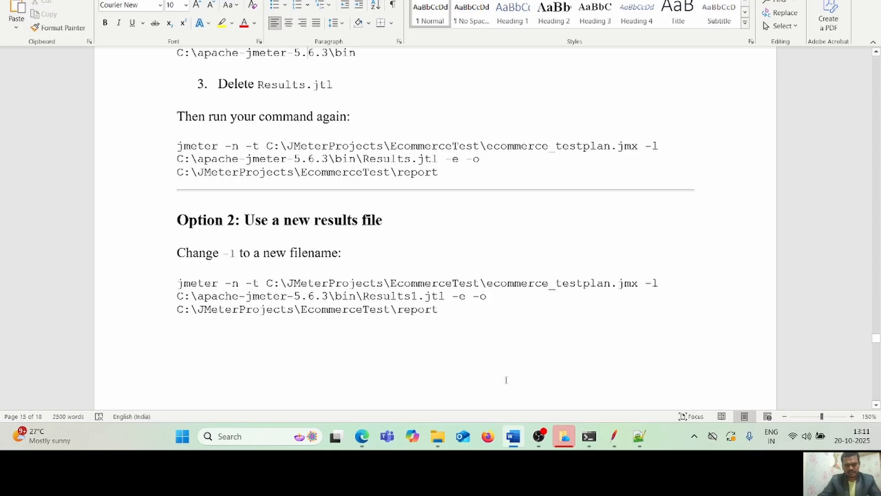
- Switch to File Explorer and open the C:\apache-jmeter-5.6.3\bin folder
mouse_move(438, 437)
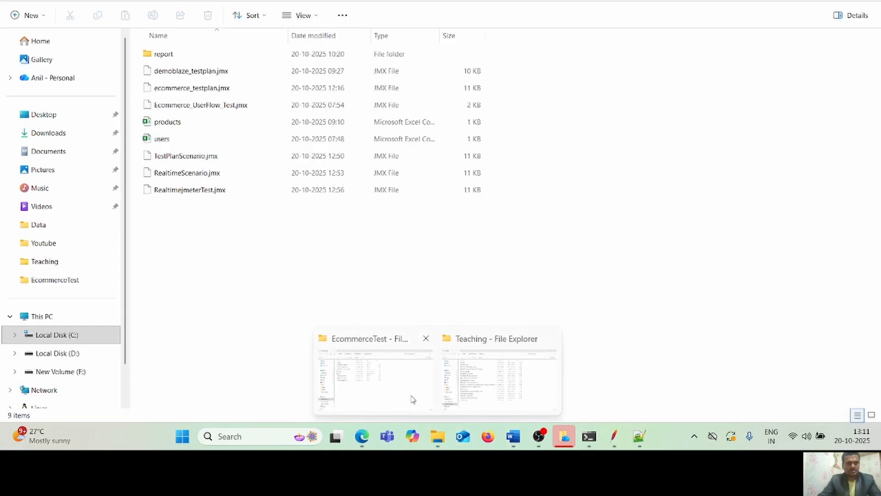
click(412, 399)
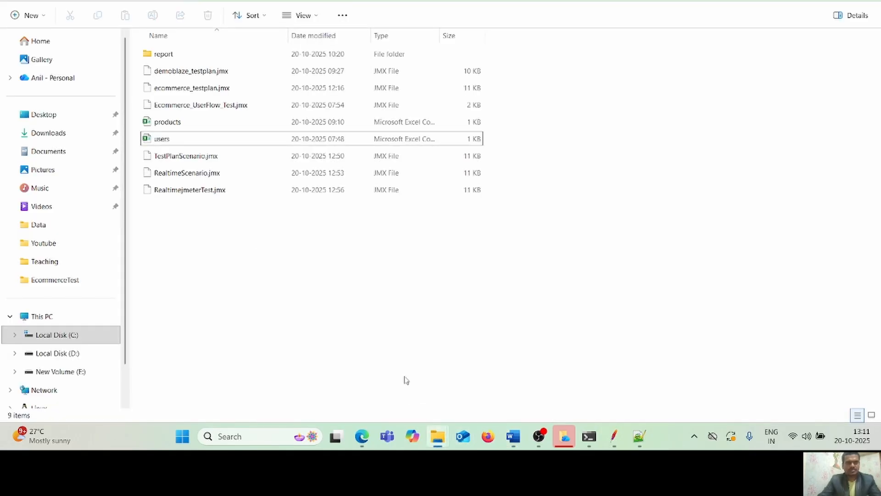
click(321, 1)
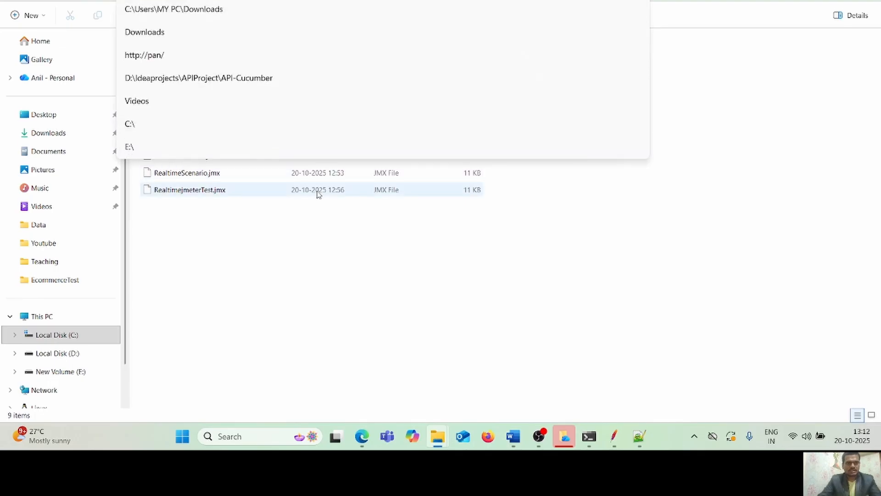
click(335, 304)
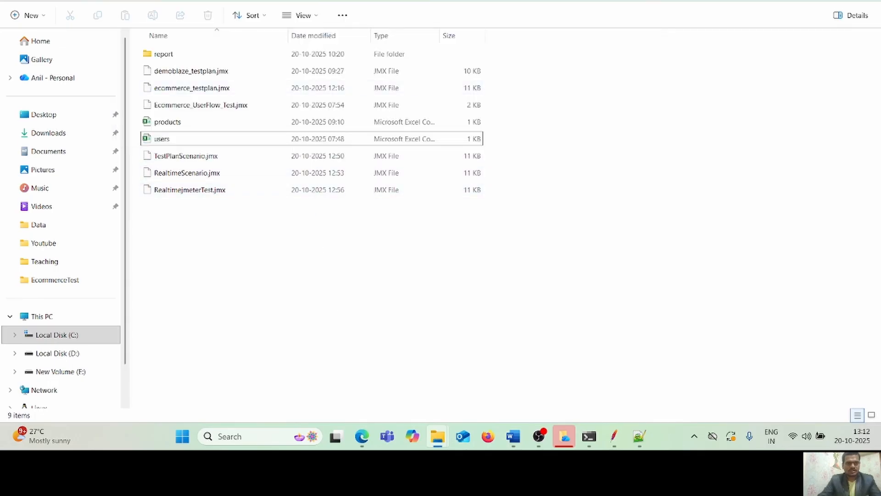
click(216, 1)
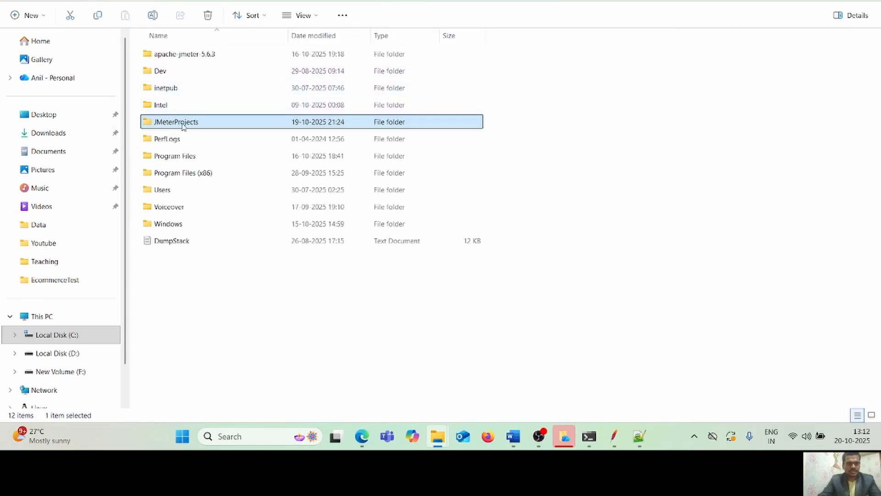
double_click(182, 59)
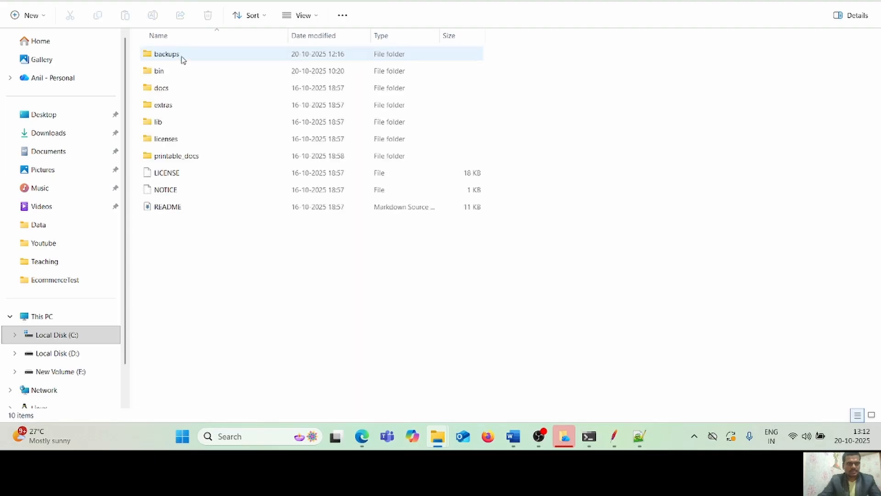
double_click(183, 80)
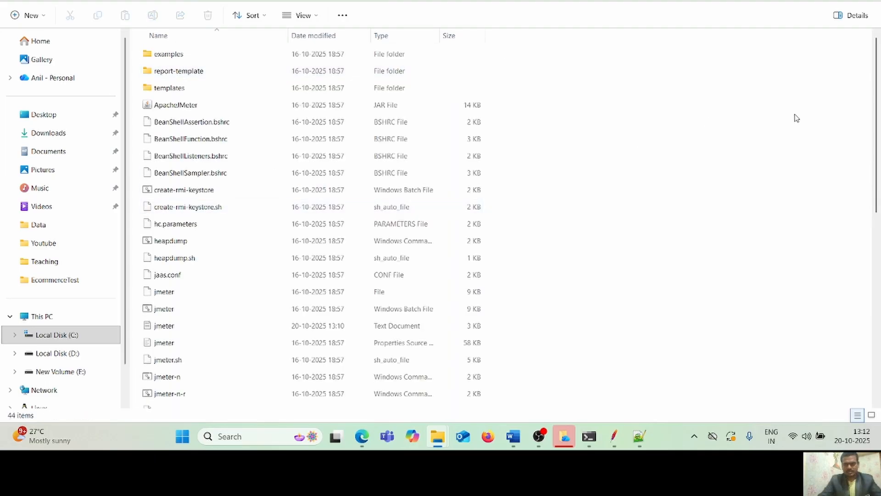
- Delete the existing Results.jtl file from JMeter's bin folder
drag(876, 122, 877, 240)
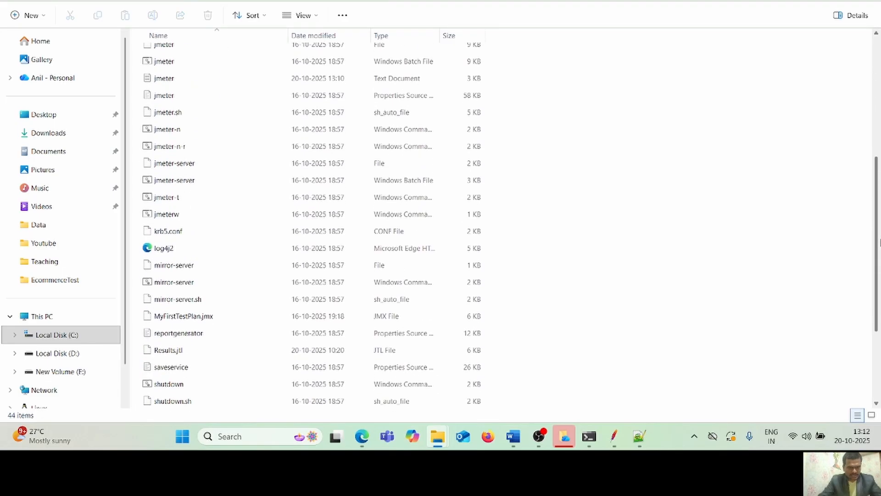
click(173, 352)
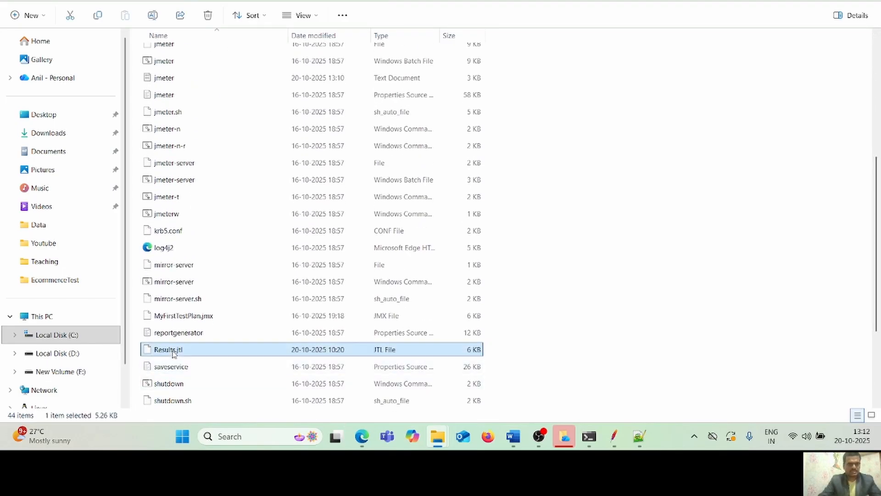
right_click(173, 351)
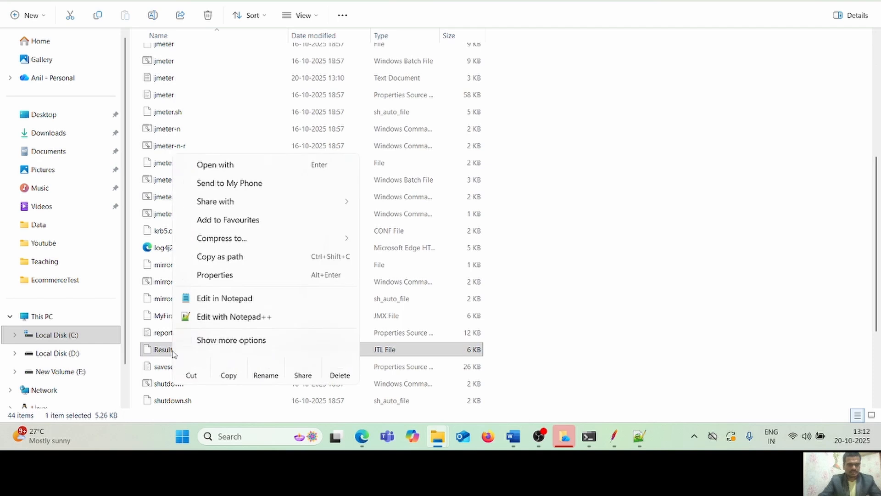
click(340, 367)
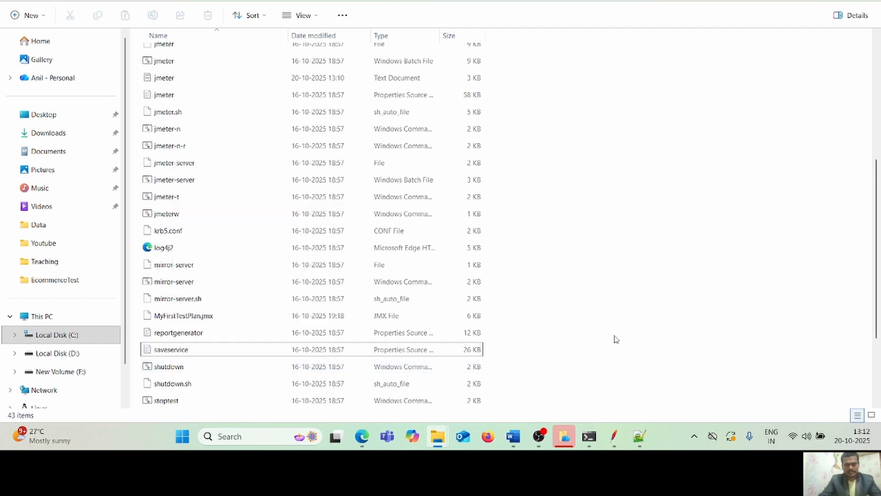
- Copy the full jmeter command line from Notepad++ and run it again in the Command Prompt from JMeter's bin folder
mouse_move(591, 437)
click(644, 379)
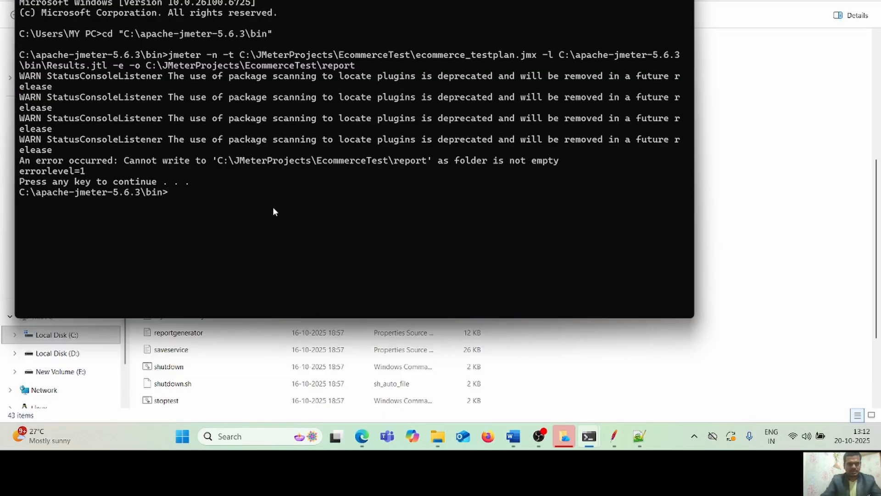
click(639, 444)
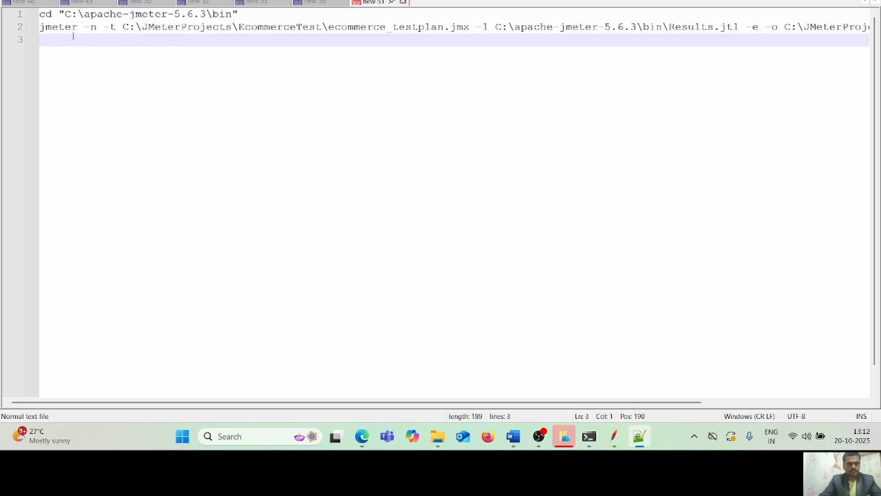
drag(41, 28, 863, 28)
key(ctrl+c)
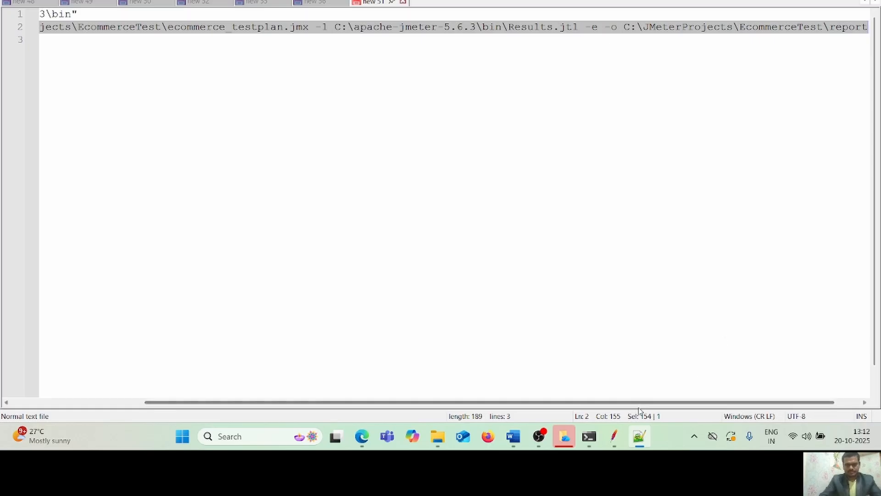
mouse_move(589, 436)
click(595, 377)
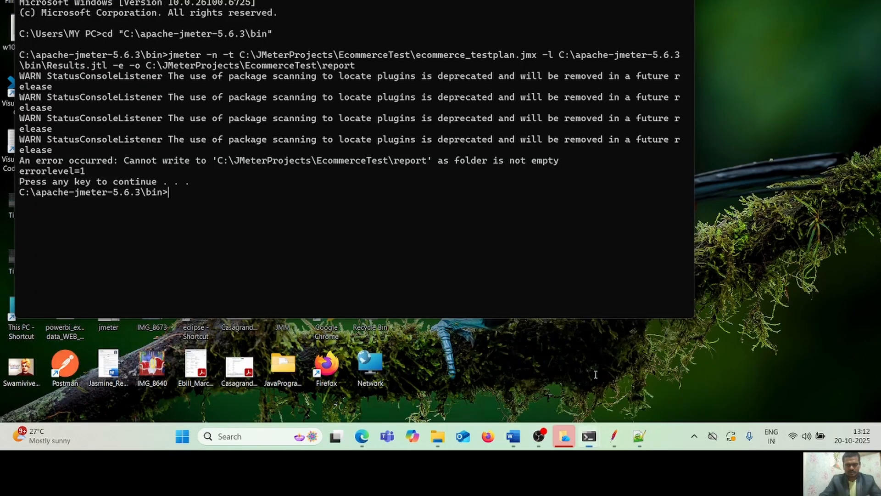
key(ctrl+v)
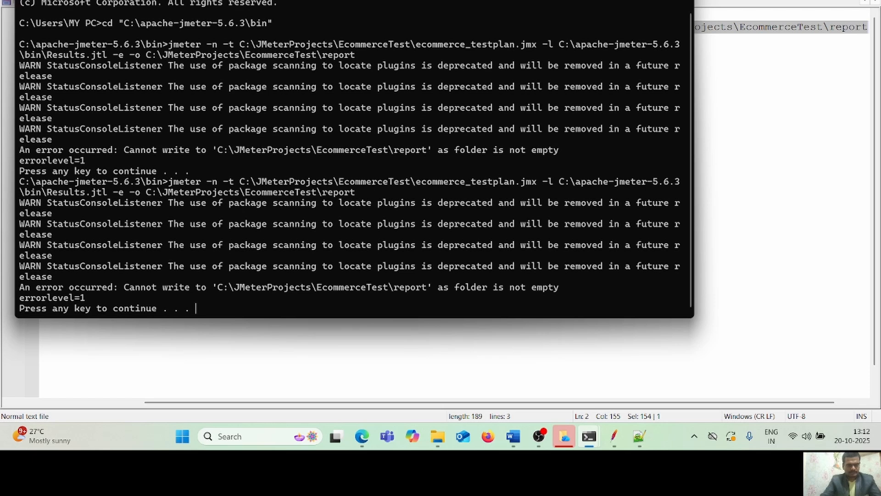
key(Return)
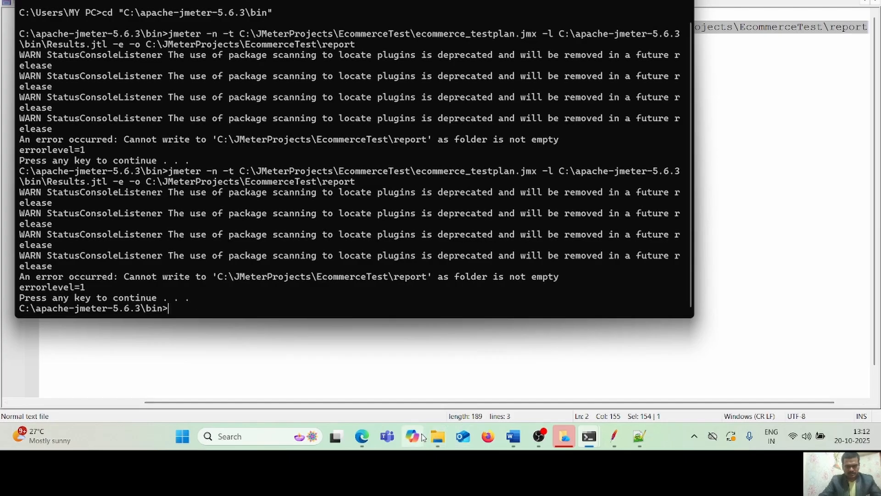
- Switch to the Word guide, select the jmeter rerun command under Option 1, and switch to JMeter
mouse_move(430, 438)
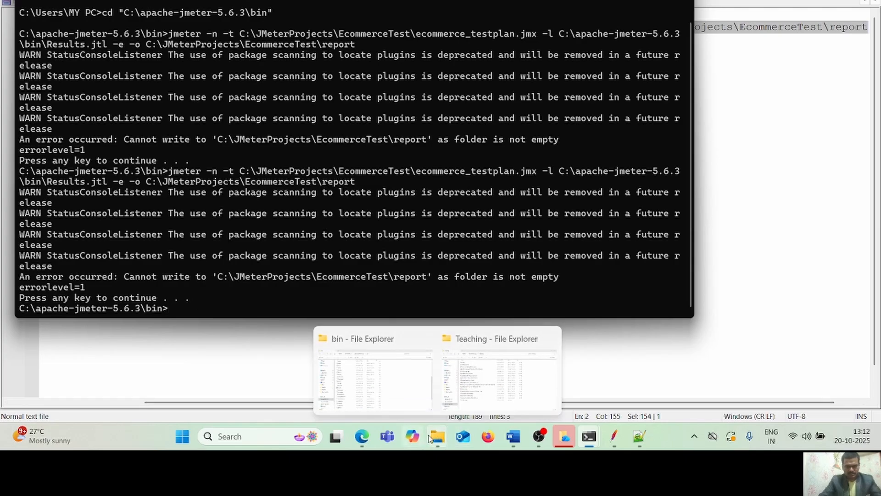
click(513, 435)
click(572, 255)
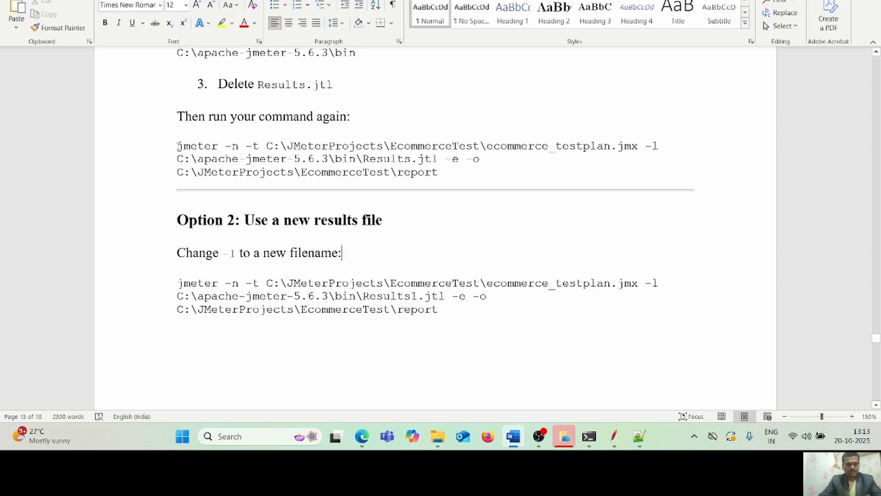
drag(178, 146, 438, 174)
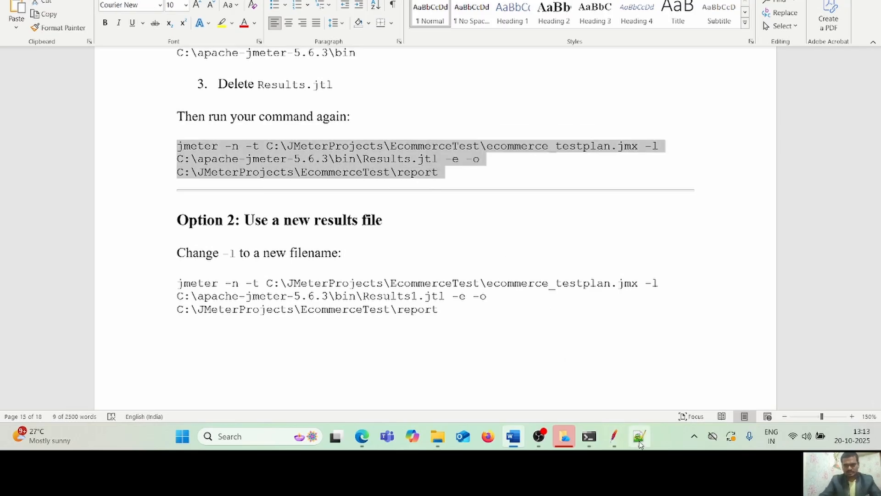
click(617, 442)
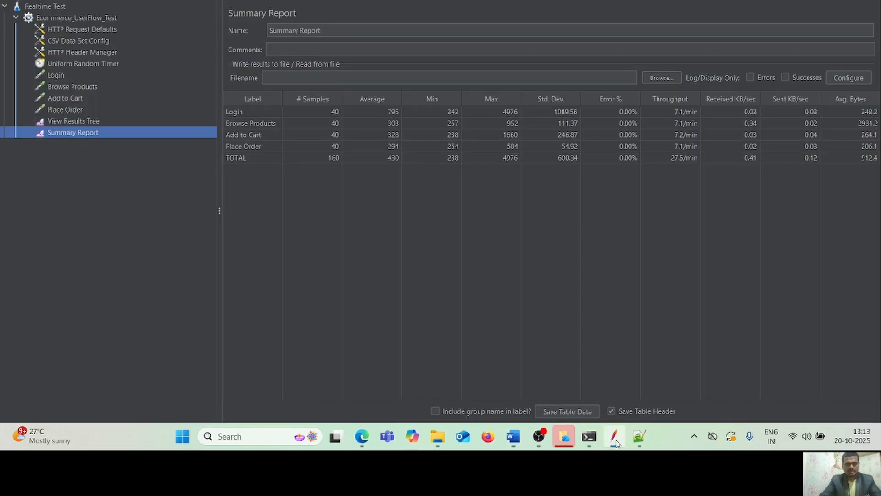
- Switch to the Command Prompt in JMeter's bin folder and rerun the previous jmeter command with Results.jtl as the results file
click(616, 442)
mouse_move(589, 438)
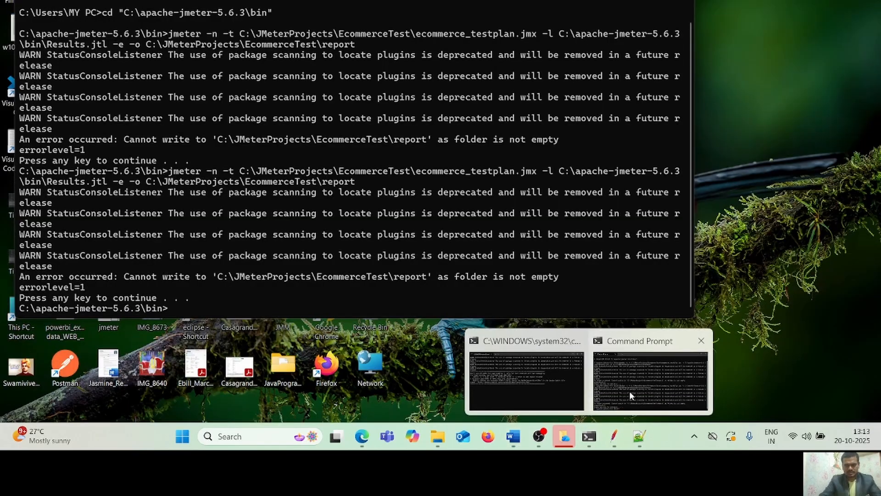
click(629, 390)
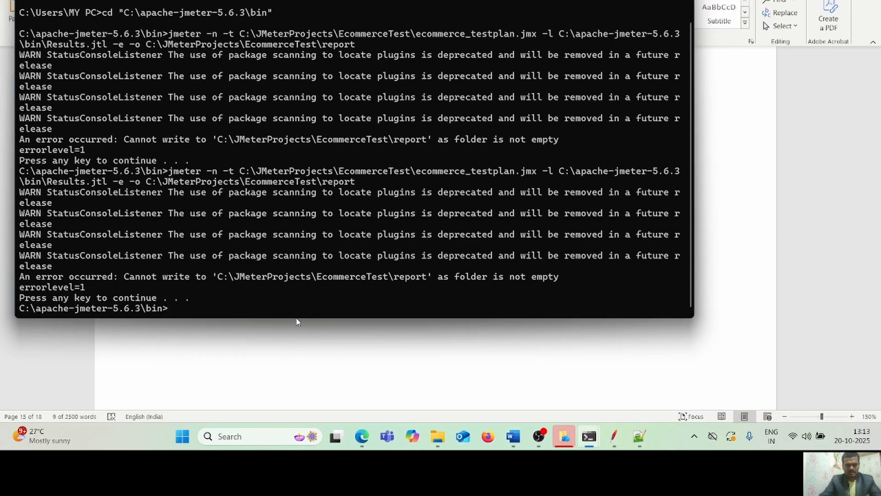
key(Up)
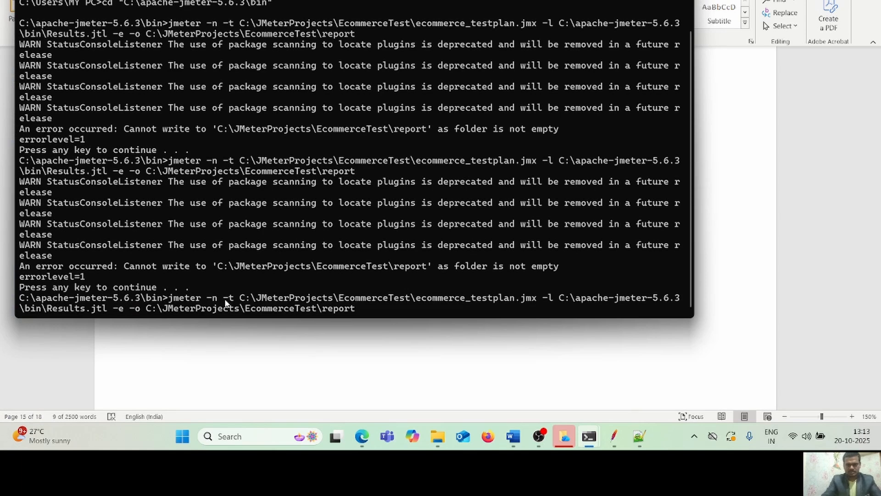
key(Return)
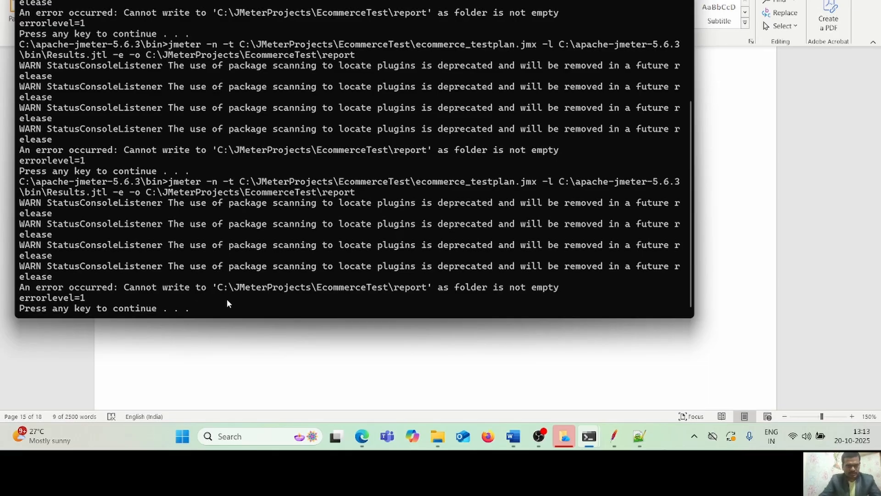
- Switch to File Explorer and look through JMeter's bin folder for the Results.jtl file
click(459, 338)
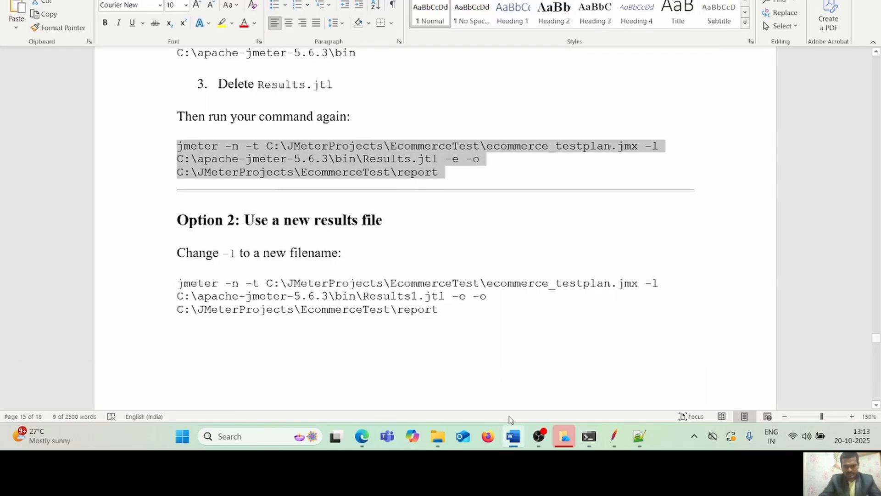
mouse_move(437, 435)
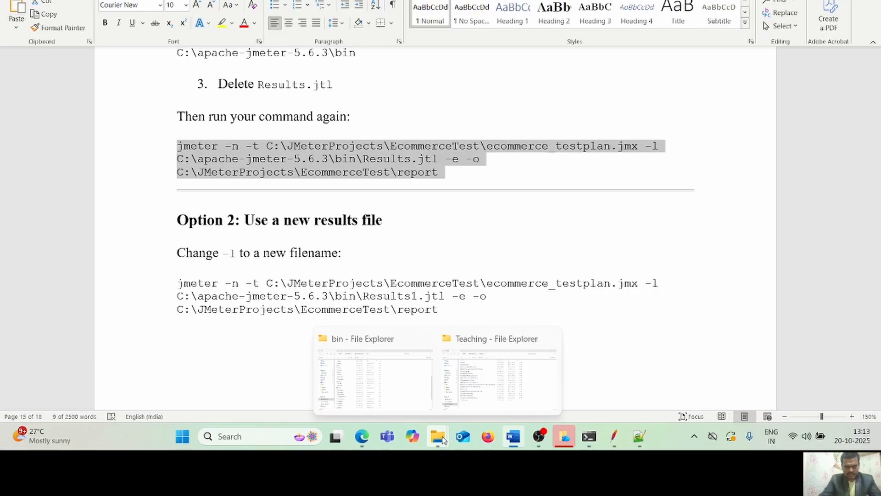
click(410, 400)
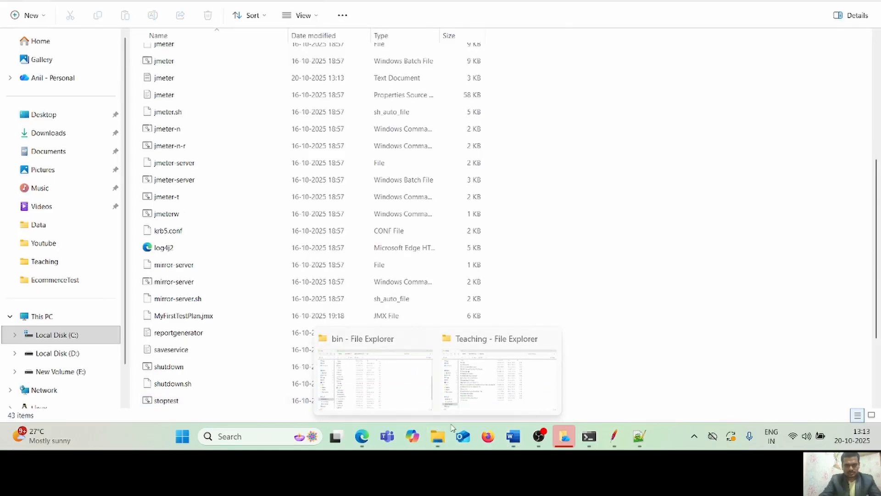
click(494, 400)
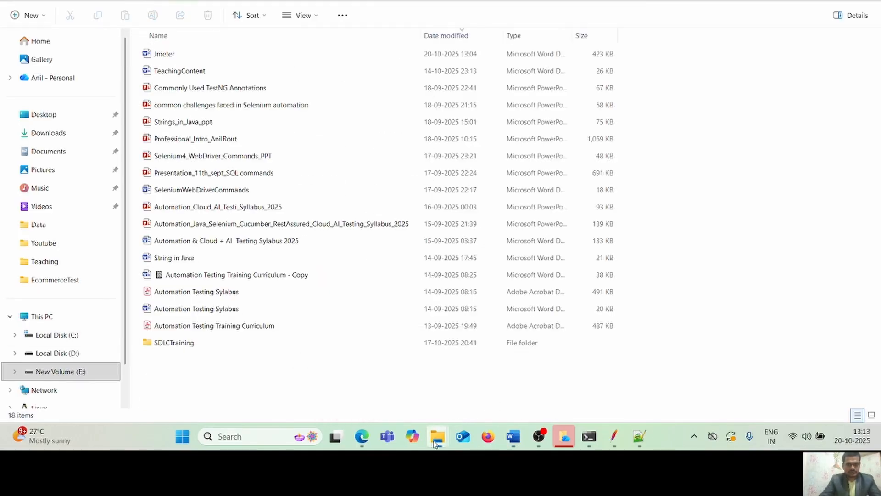
mouse_move(436, 439)
click(401, 399)
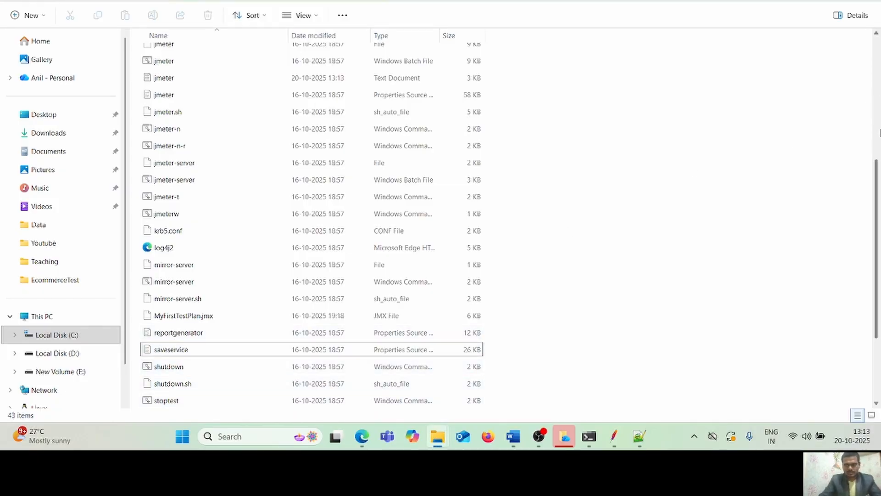
drag(876, 169, 876, 290)
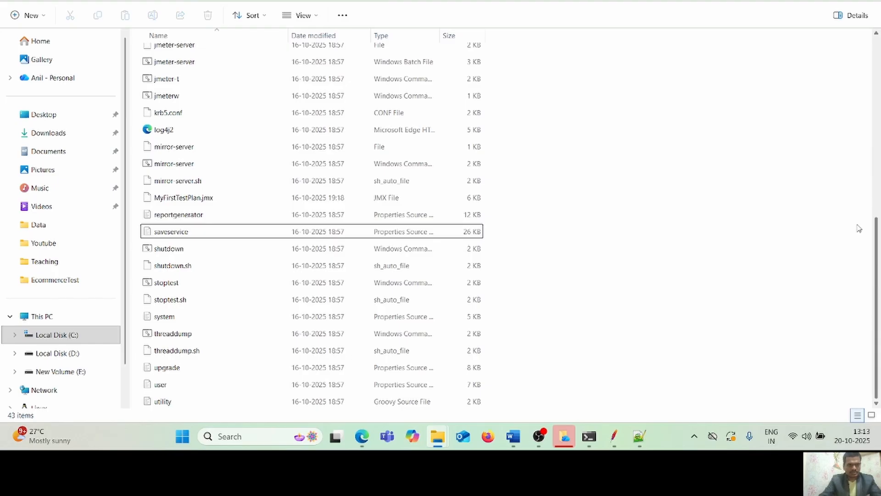
scroll(858, 229, up, 4)
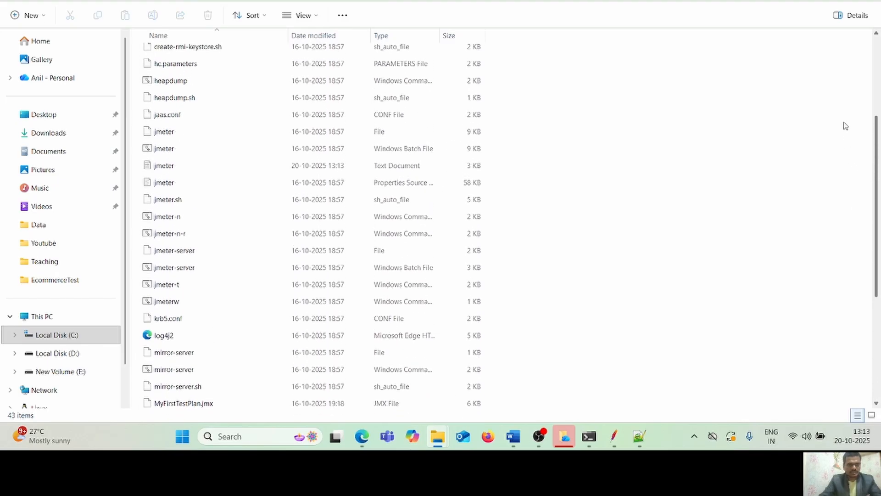
scroll(835, 99, up, 3)
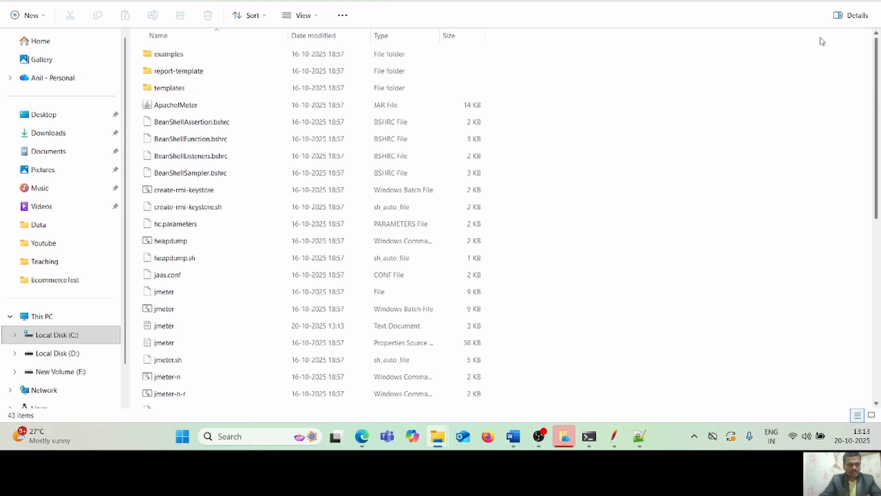
scroll(822, 60, down, 2)
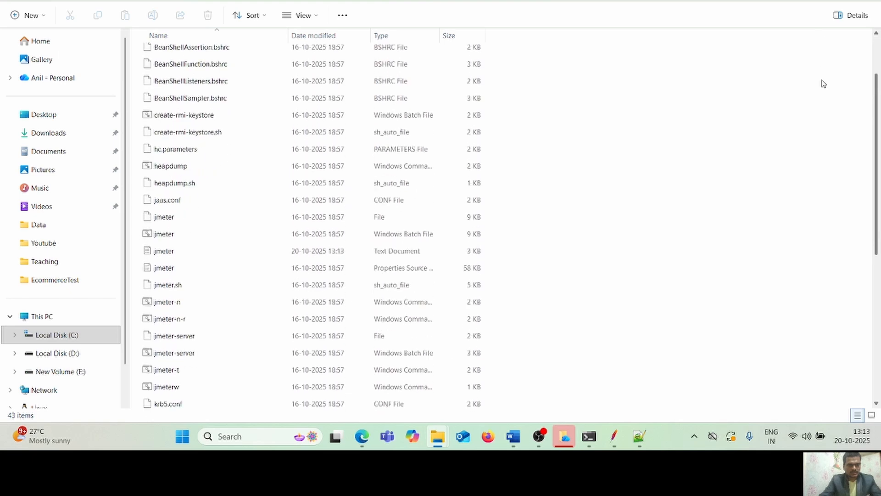
scroll(824, 92, down, 1)
scroll(825, 102, down, 7)
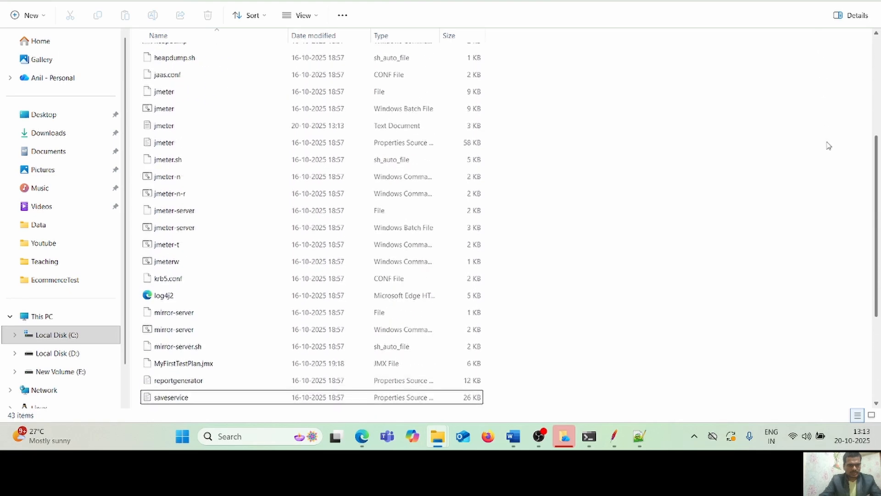
scroll(840, 220, down, 1)
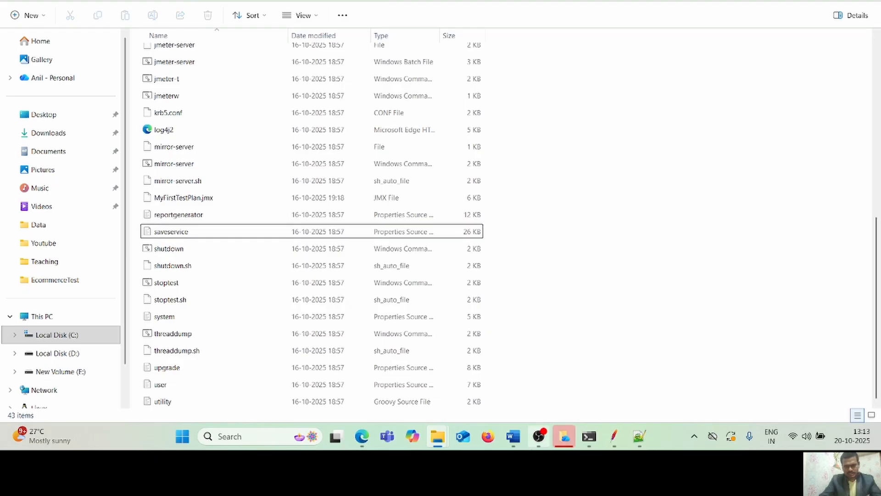
- Switch to the Word guide and read the How to Fix options and the sample command-line output below them
click(517, 442)
click(548, 253)
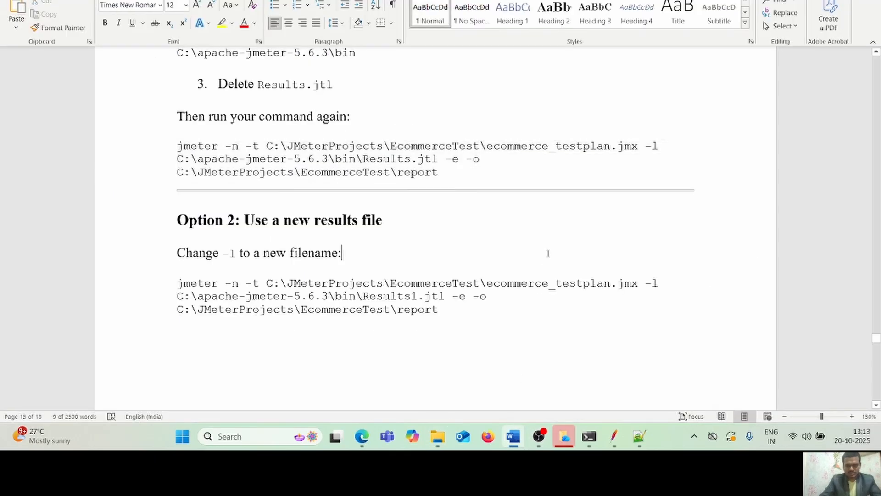
key(Up)
key(Up)
key(Up)
key(Up)
key(Up)
key(Up)
key(Up)
key(Up)
key(Up)
key(Up)
key(Up)
key(Up)
key(Up)
key(Up)
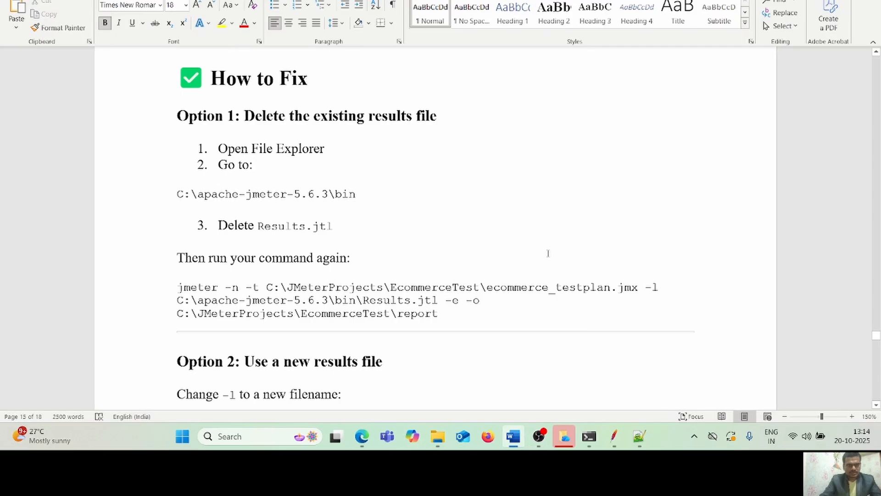
key(Down)
key(Down)
key(Down)
key(Down)
key(Down)
key(Down)
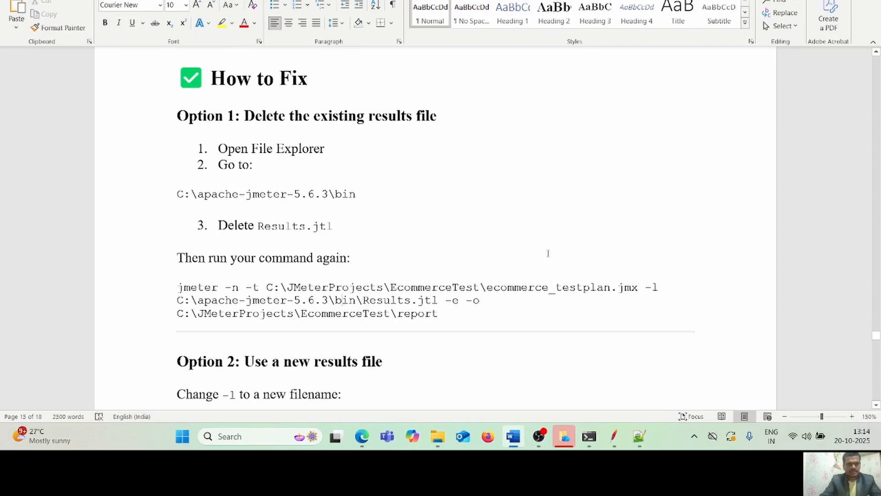
key(Down)
key(Down)
key(Down)
key(Down)
key(Down)
key(Down)
key(Down)
key(Down)
key(Down)
key(Down)
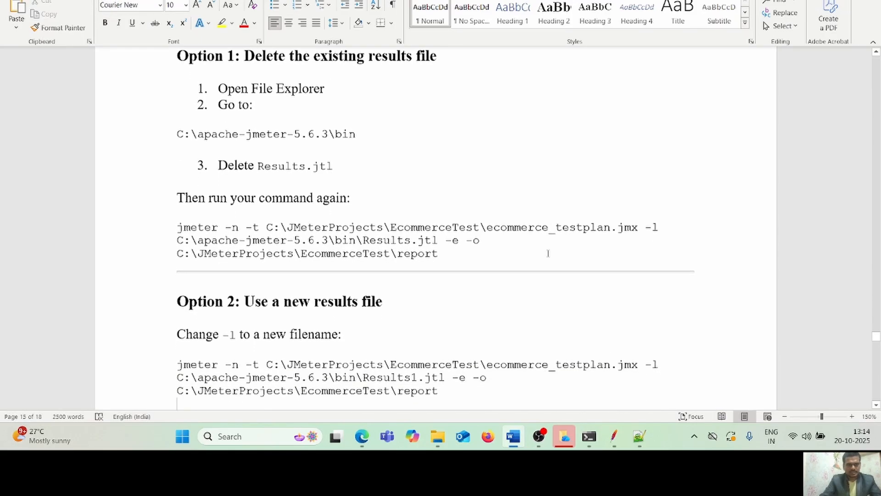
key(Up)
key(Up)
key(Up)
key(Up)
key(Up)
key(Up)
key(Up)
key(Up)
key(Up)
key(Up)
key(Up)
key(Up)
key(Up)
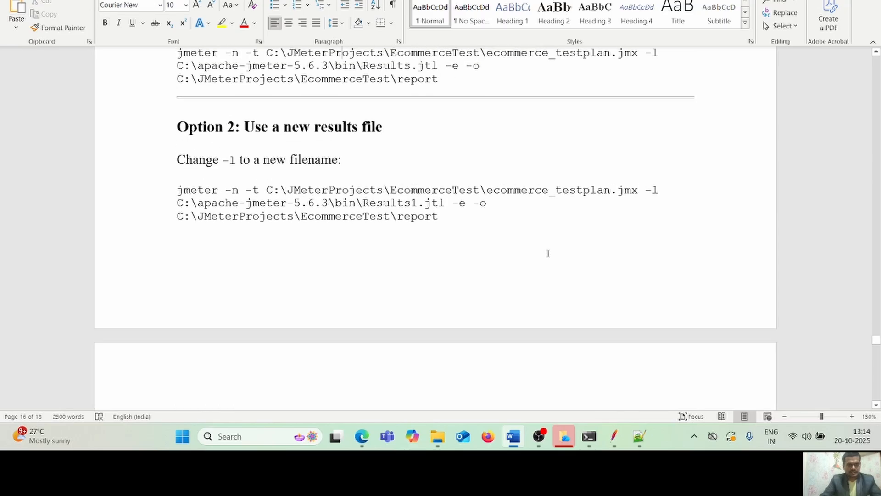
key(Up)
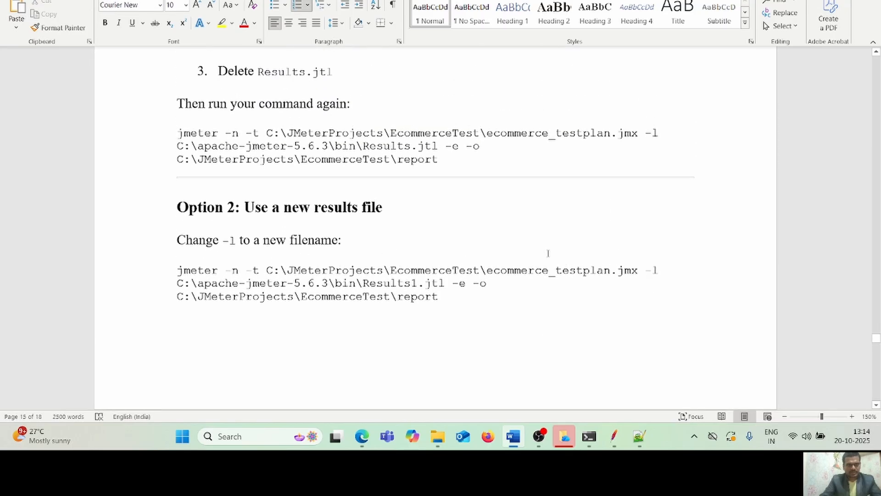
key(Down)
key(Down)
key(Down)
key(Down)
key(Down)
key(Down)
key(Down)
key(Down)
key(Down)
key(Down)
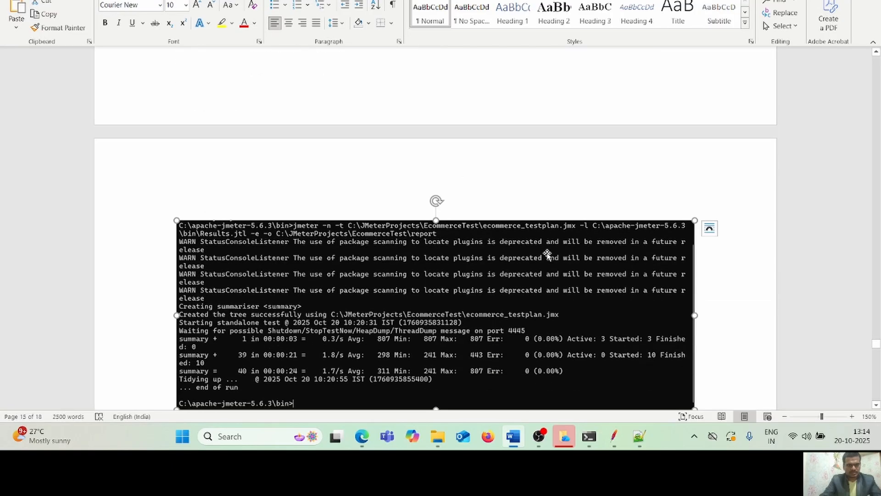
key(Up)
key(Up)
key(Up)
key(Up)
key(Up)
key(Up)
key(Up)
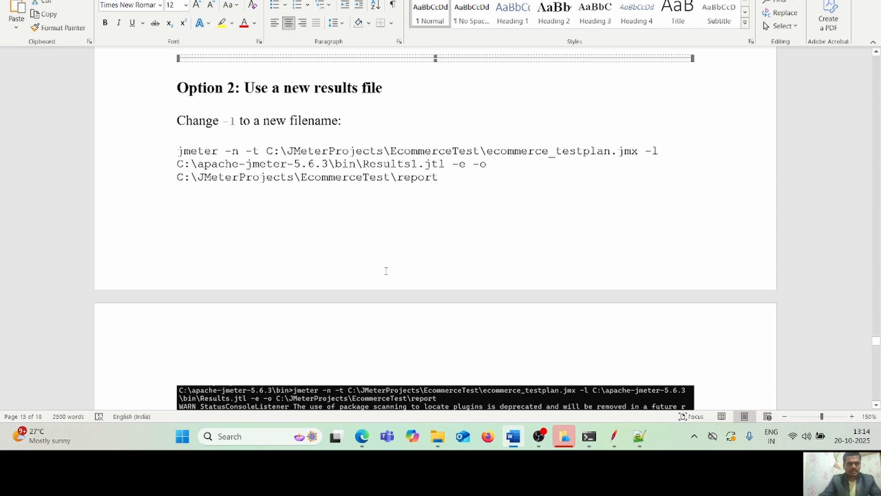
- Copy the Option 2 jmeter command with Results1.jtl from the Word guide and run it in the Command Prompt from JMeter's bin folder
click(178, 154)
drag(178, 151, 438, 178)
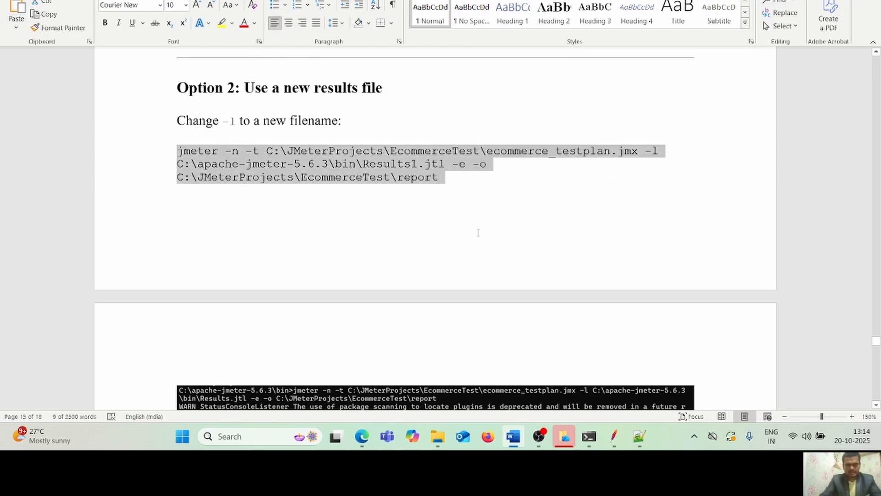
click(591, 436)
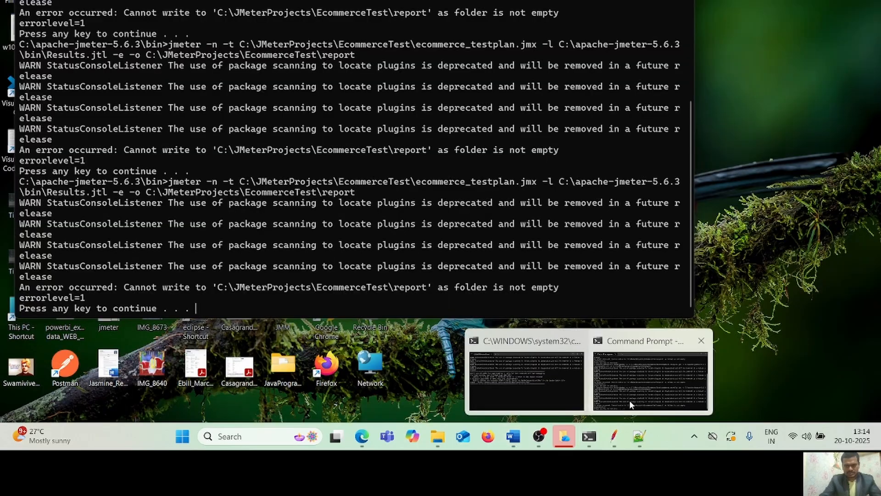
click(629, 400)
mouse_move(589, 438)
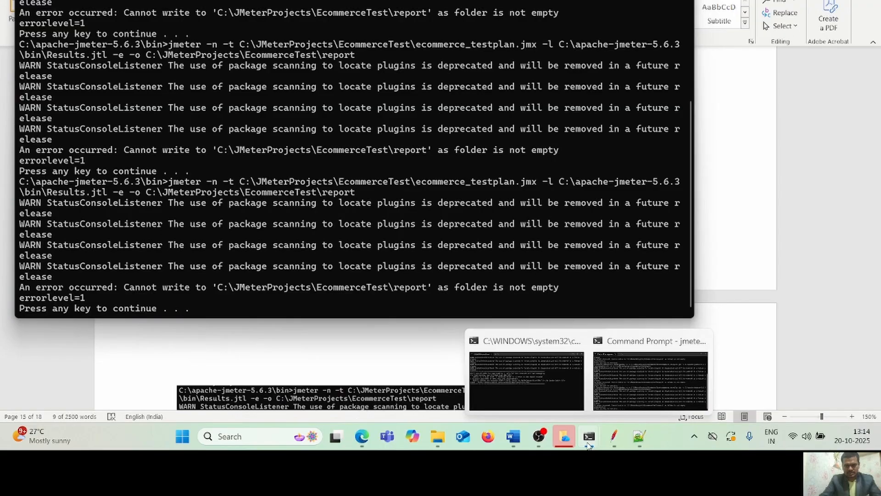
click(526, 363)
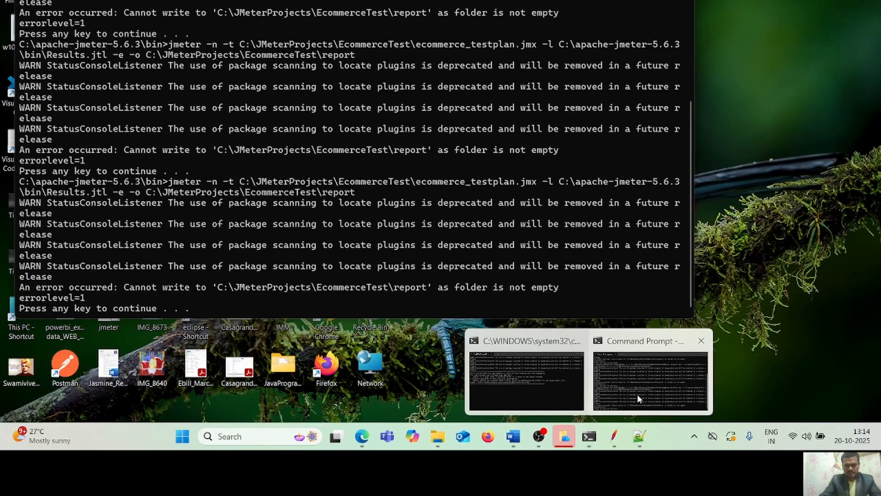
click(637, 394)
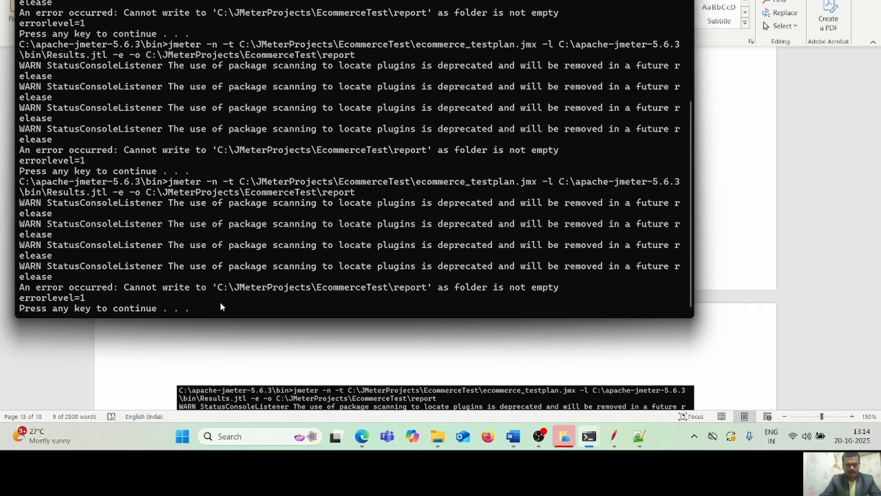
key(Return)
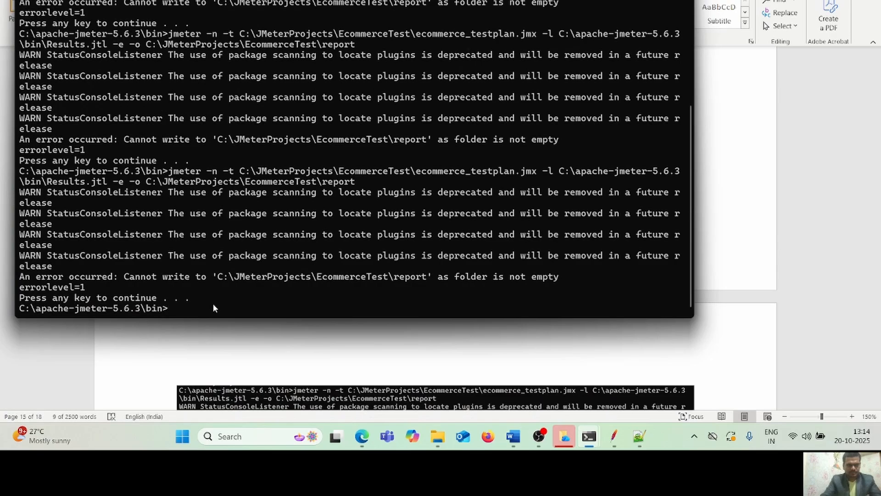
key(Up)
key(Return)
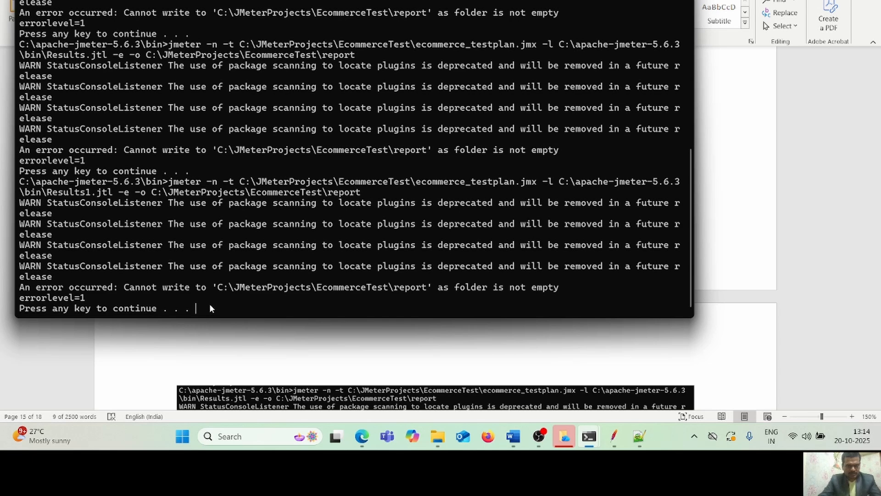
key(Return)
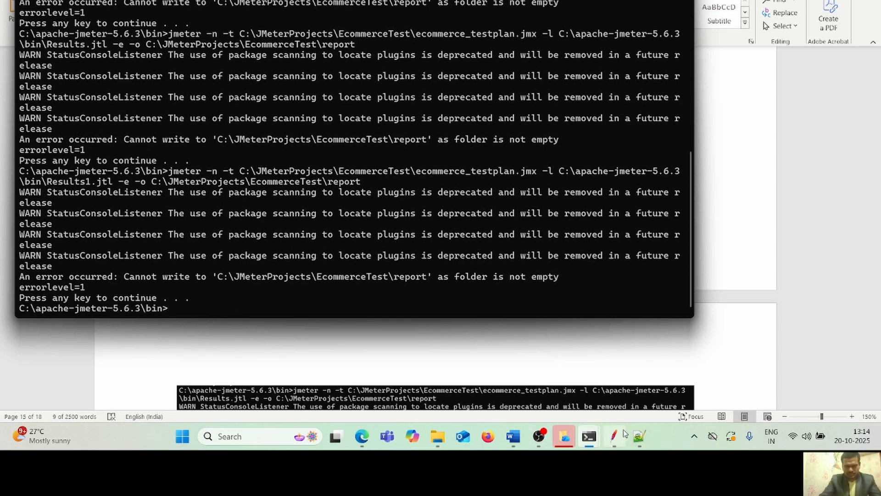
- Switch to the Word guide and copy the jmeter command under Command You Ran, which saves to C:\JMeterProjects\EcommerceTest\Results.jtl
click(639, 436)
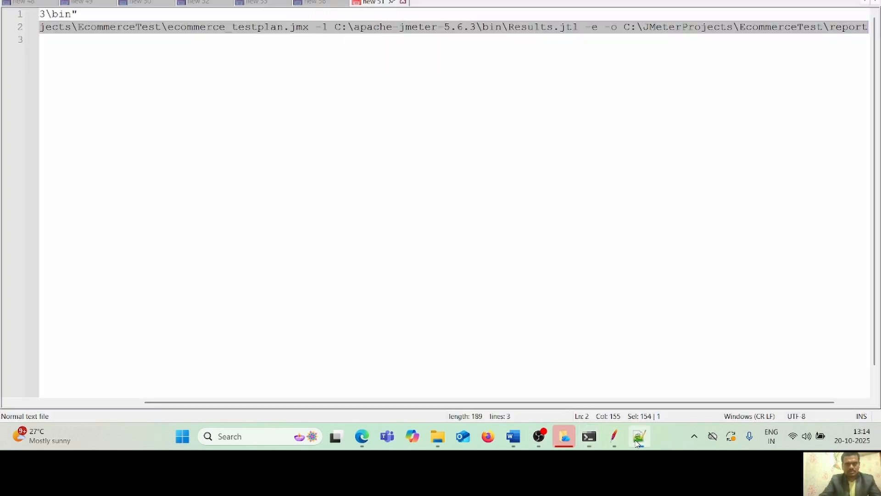
click(513, 436)
click(525, 177)
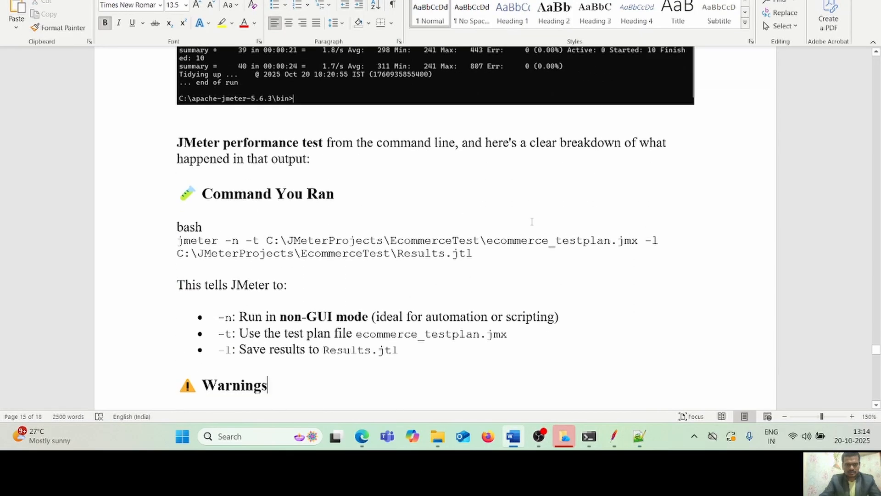
scroll(531, 221, down, 1)
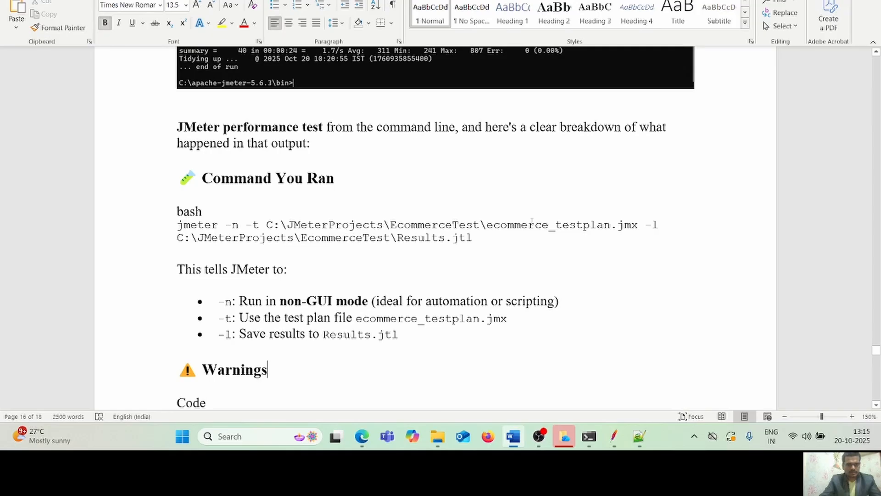
key(Up)
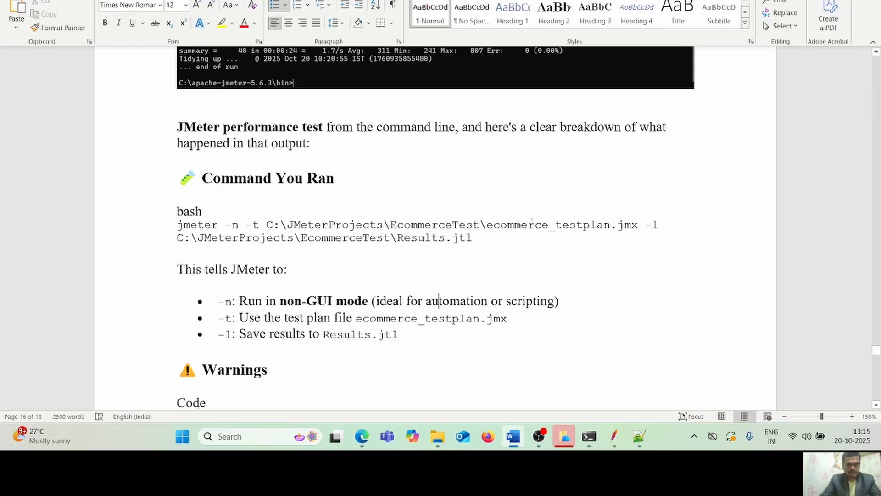
key(Up)
key(Up)
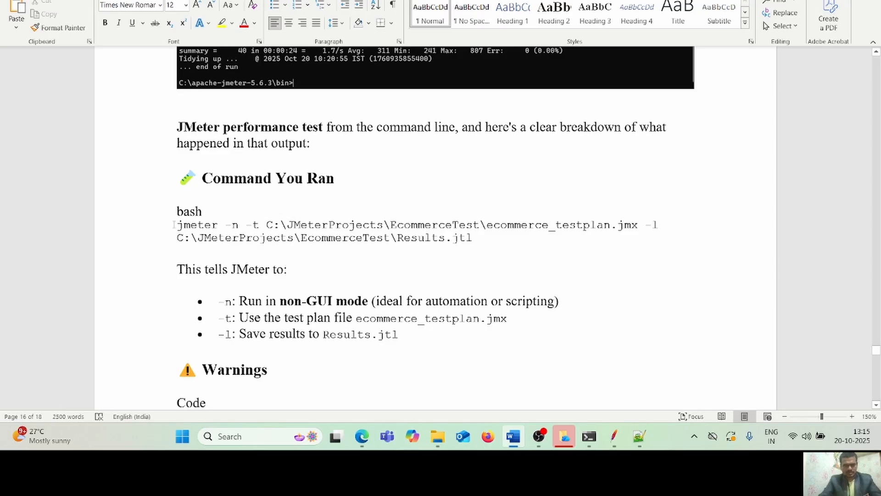
drag(175, 225, 492, 237)
key(ctrl+c)
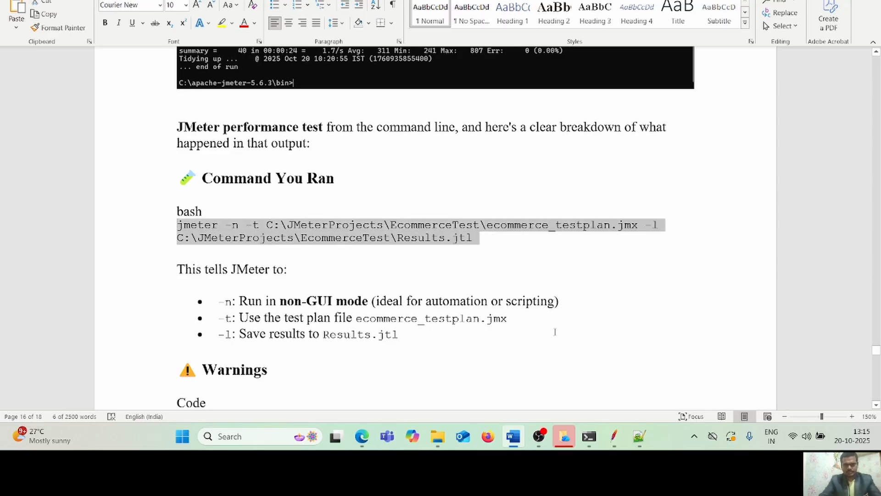
- Switch to the Command Prompt in JMeter's bin folder and run jmeter -n -t C:\JMeterProjects\EcommerceTest\ecommerce_testplan.jmx -l C:\JMeterProjects\EcommerceTest\Results.jtl
click(614, 435)
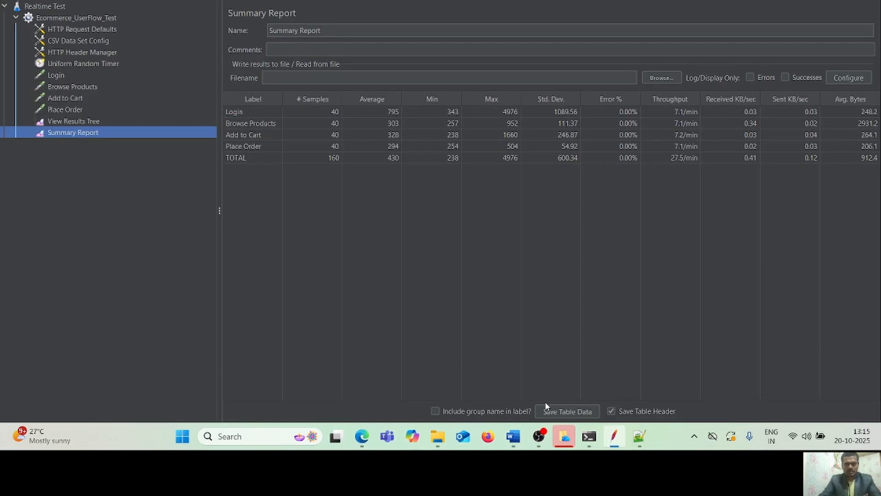
mouse_move(589, 436)
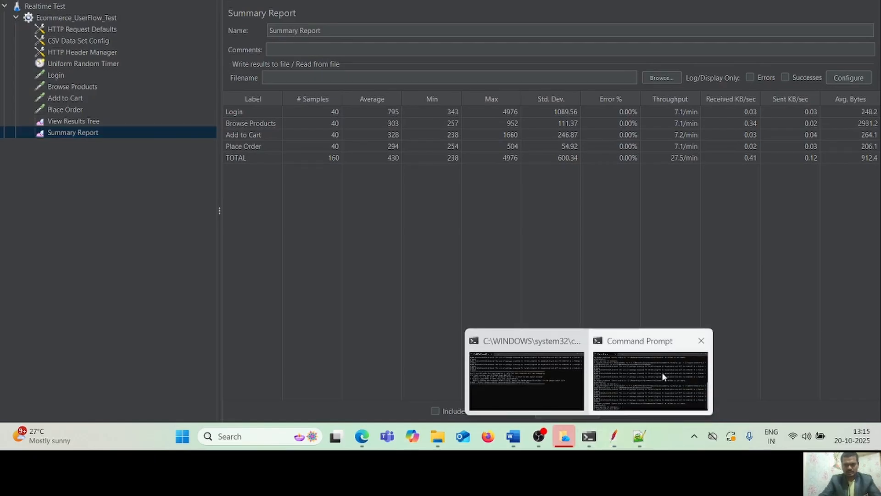
click(661, 372)
right_click(243, 302)
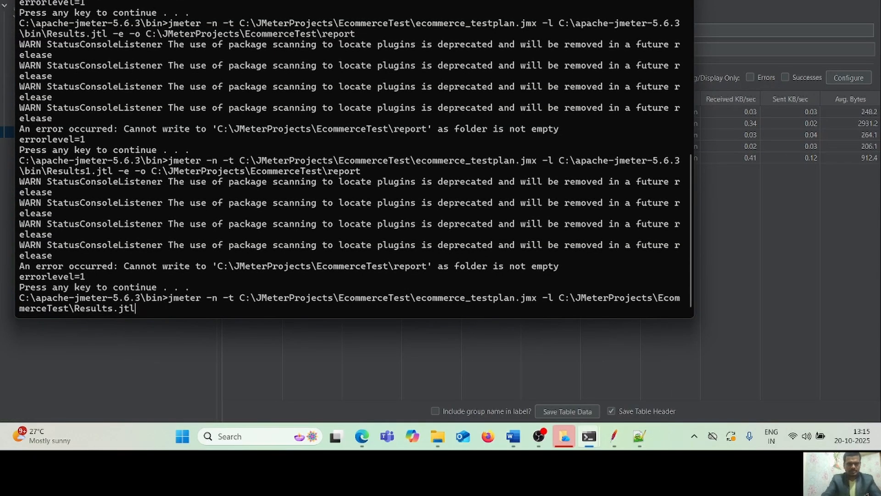
key(Return)
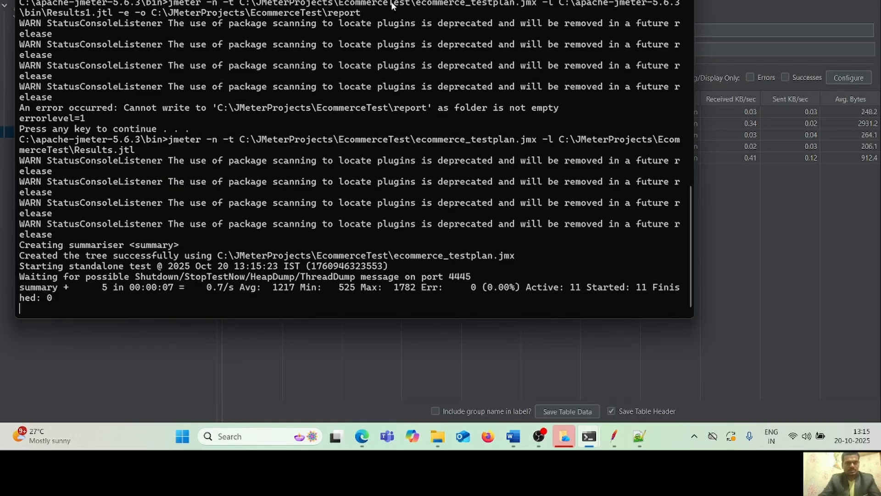
drag(390, 5, 428, 1)
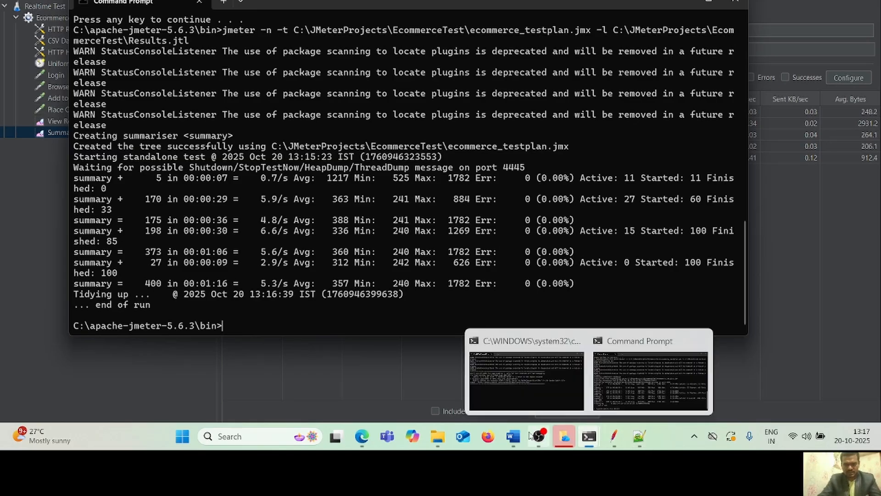
- Switch to the Word guide and read the explanation of the command's options and the Warnings section
click(514, 435)
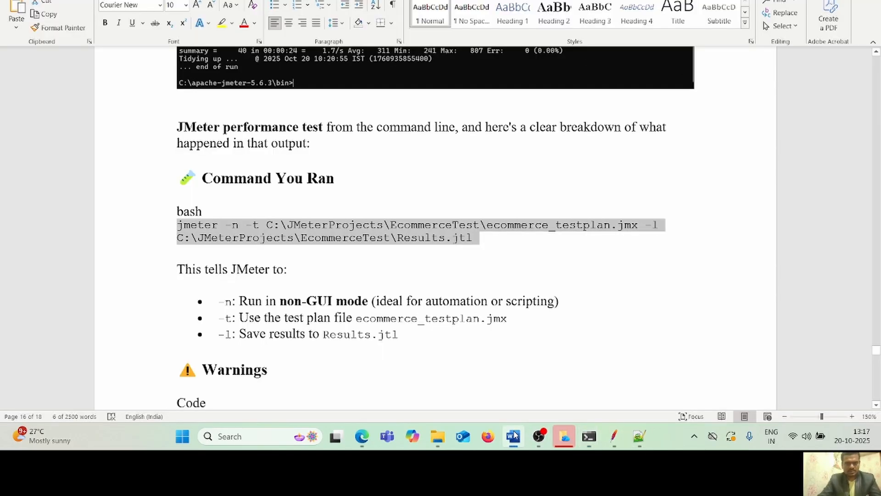
click(603, 164)
key(Down)
key(Down)
key(Down)
key(Down)
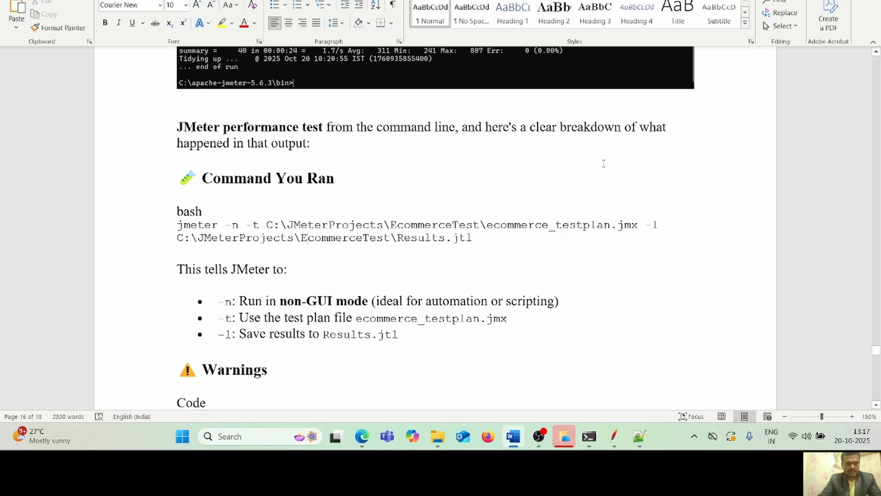
key(Down)
key(Down)
key(Down)
key(Down)
key(Down)
key(Down)
key(Down)
key(Down)
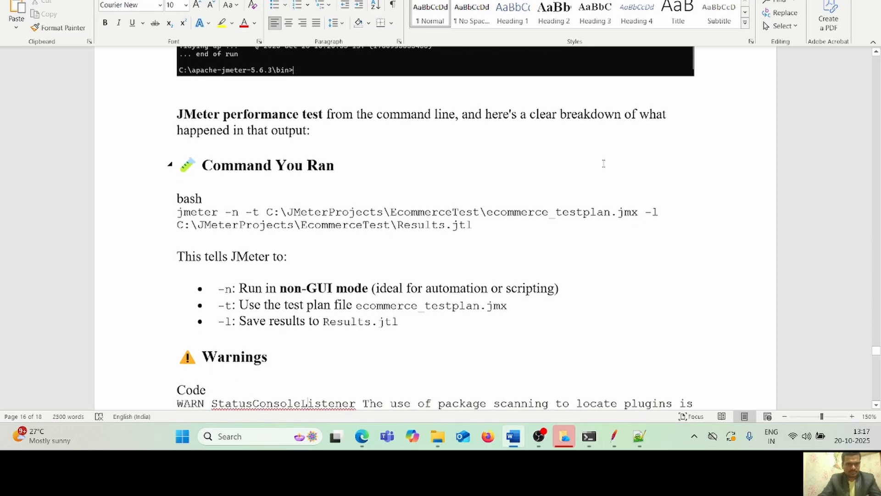
key(Down)
key(Down)
key(Down)
key(Down)
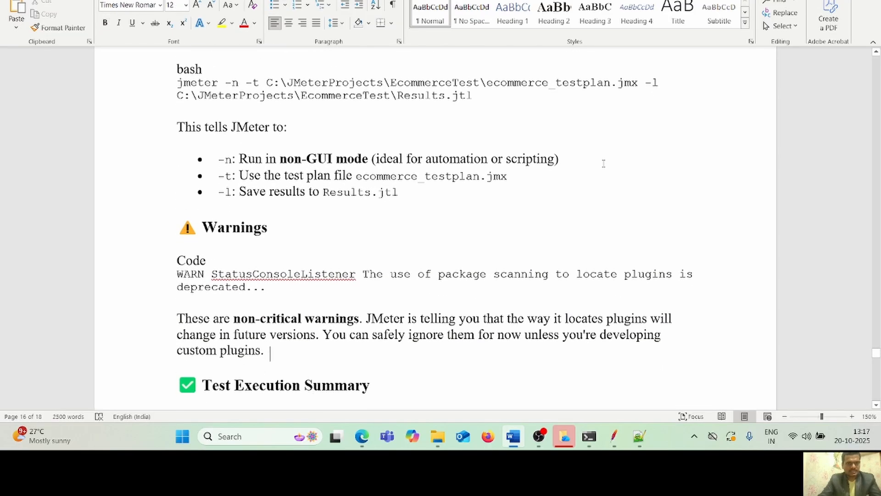
key(Up)
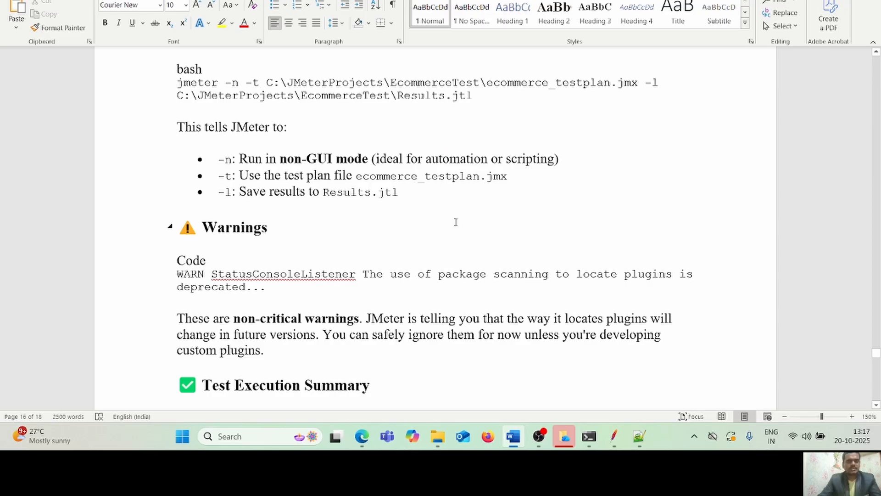
- Look at the Summary Report in JMeter, and return to the Word guide to read the Test Execution Summary section
click(613, 436)
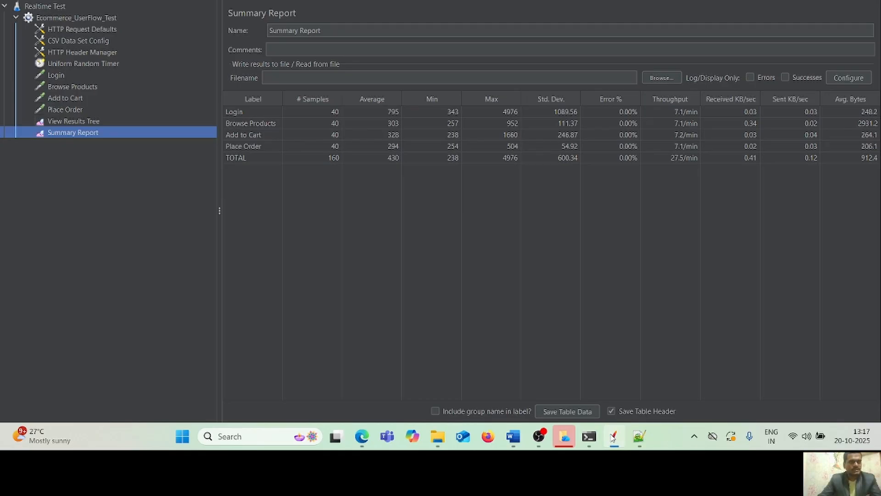
click(613, 436)
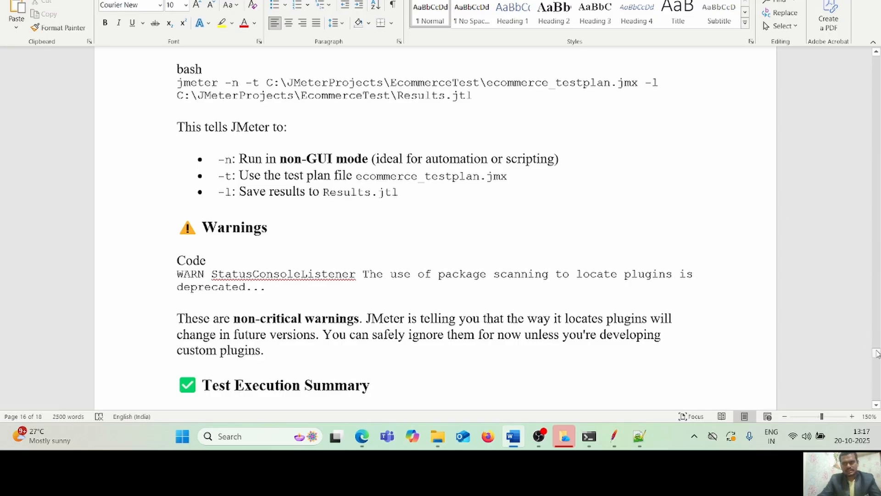
drag(877, 354, 877, 356)
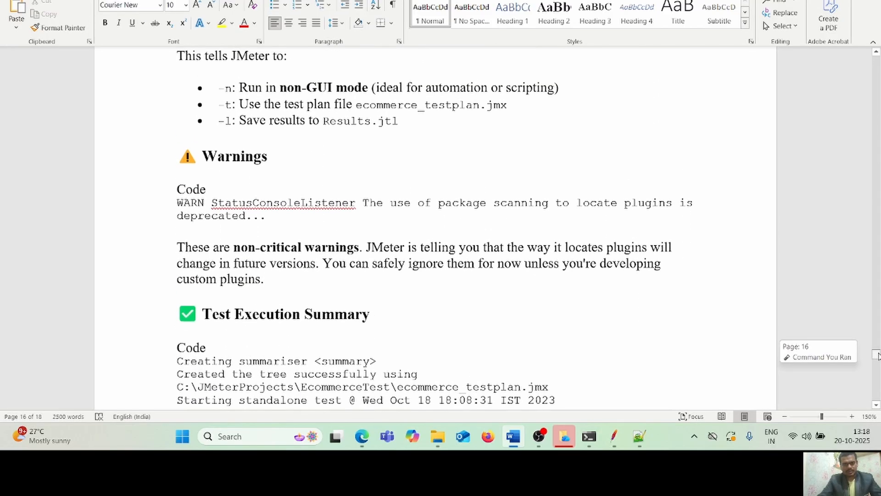
drag(876, 355, 877, 357)
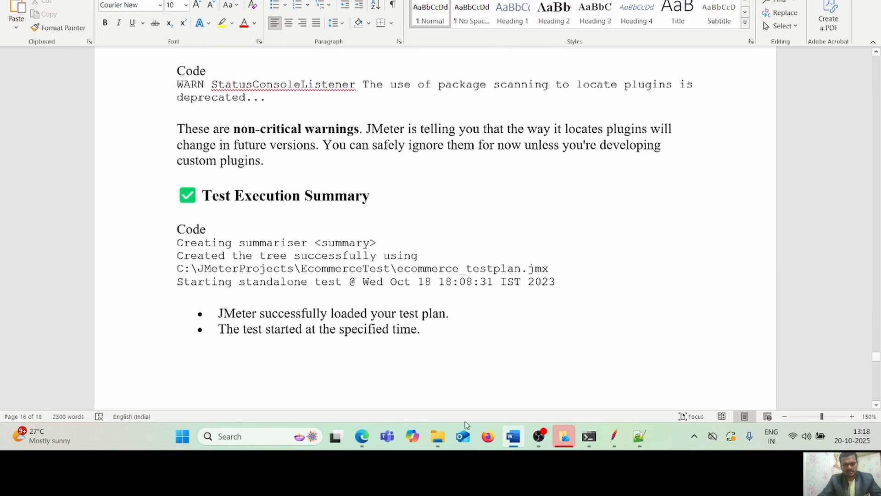
- Switch to File Explorer, refresh JMeter's bin folder and look through its files for the run's output
mouse_move(441, 437)
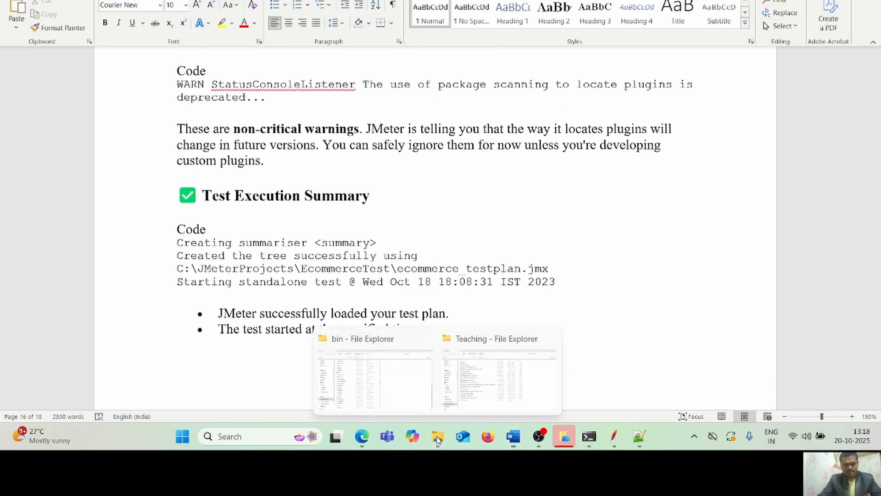
click(413, 385)
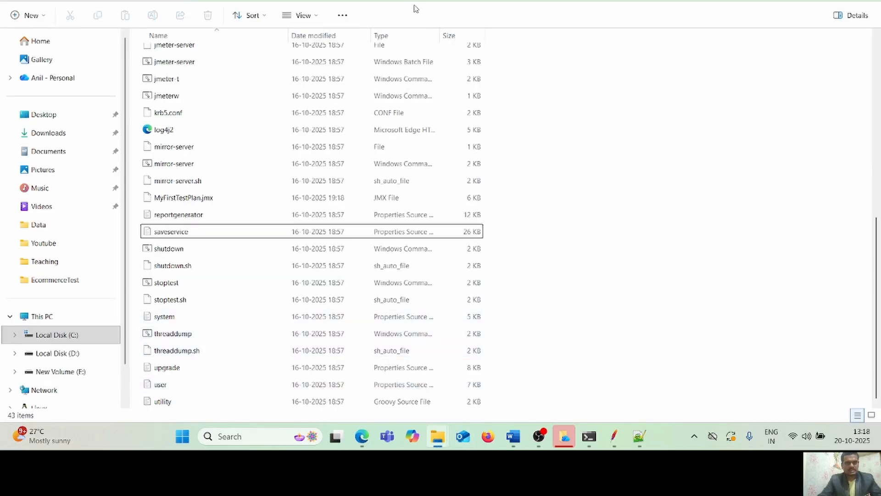
click(459, 1)
key(Return)
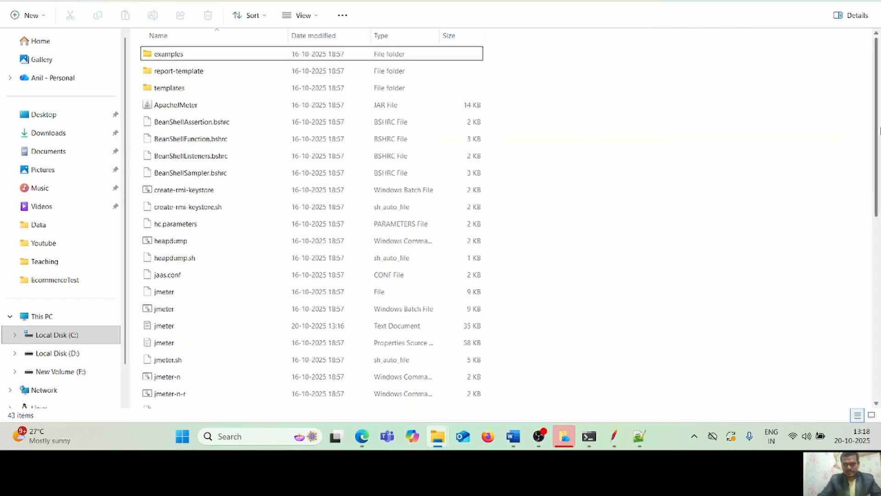
drag(877, 129, 821, 108)
drag(829, 167, 853, 363)
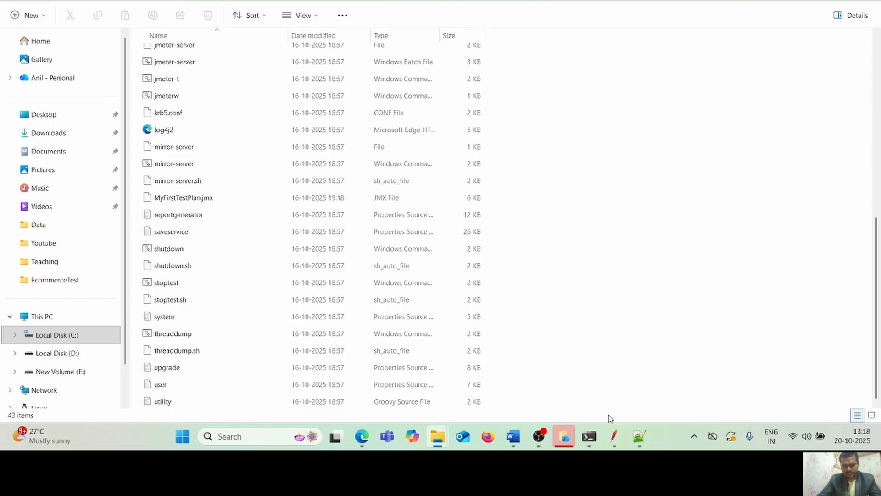
- Switch to the Word guide and read through the Test Execution Summary and Performance Metrics sections
click(512, 440)
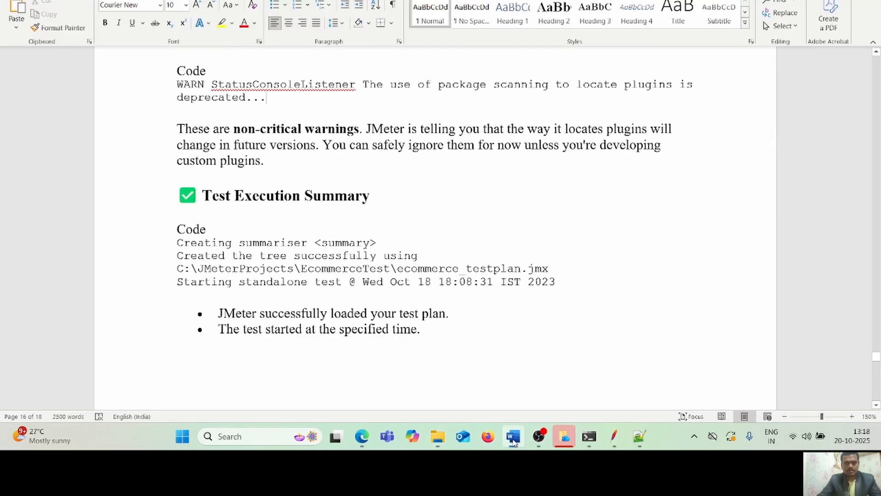
click(453, 192)
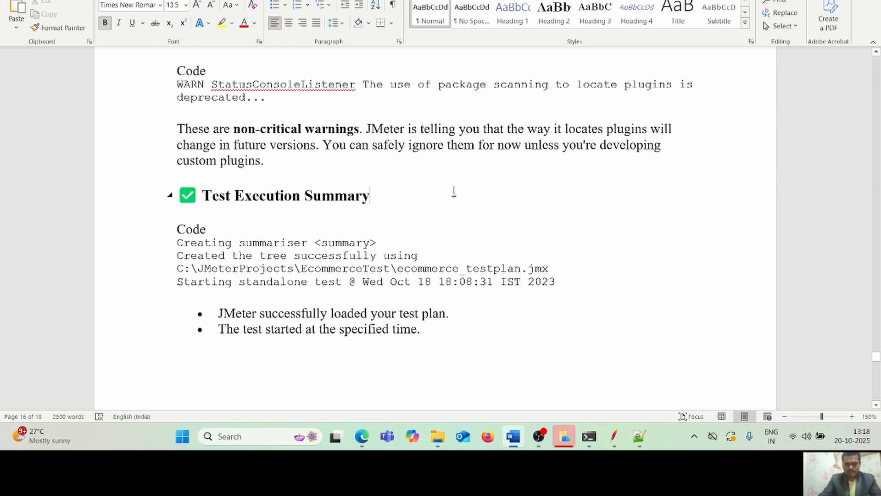
key(Down)
key(Down)
key(Down)
key(Down)
key(Down)
key(Down)
key(Down)
key(Down)
key(Down)
key(Down)
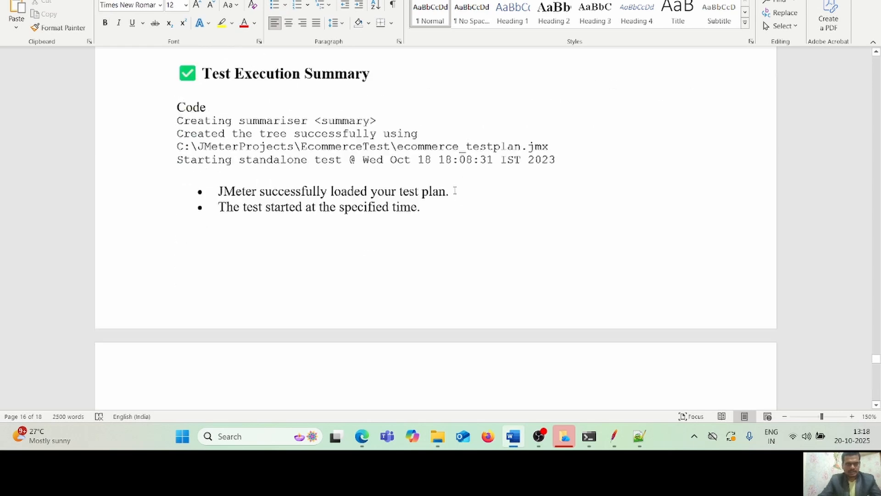
key(Down)
key(Down)
key(Down)
key(Down)
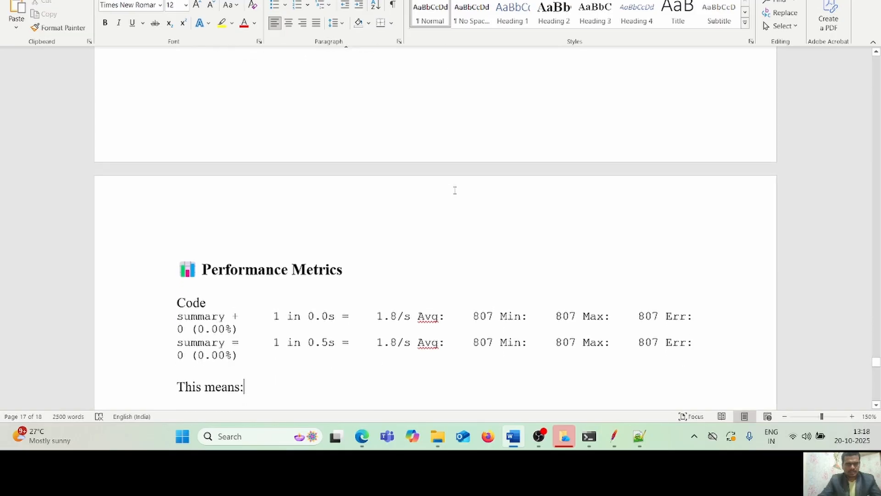
key(Up)
key(Up)
key(Up)
key(Up)
key(Up)
key(Up)
key(Up)
key(Up)
key(Up)
key(Up)
key(Up)
key(Up)
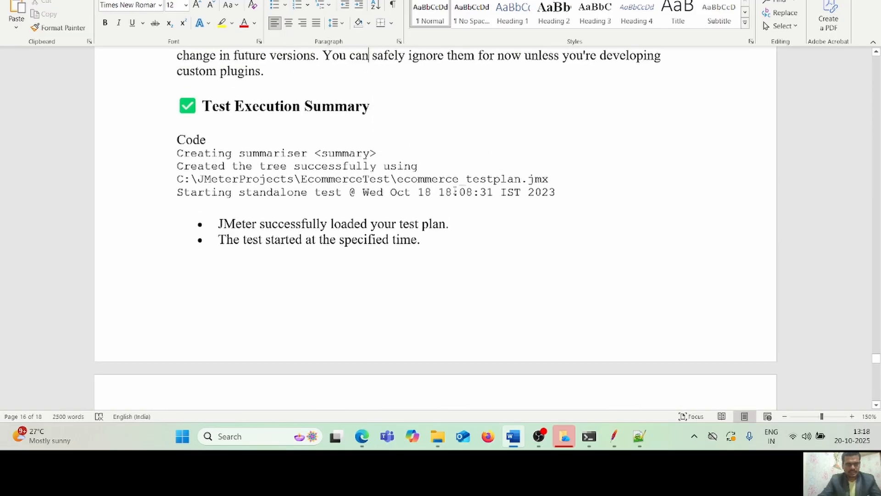
key(Down)
key(Down)
key(Down)
key(Down)
key(Down)
key(Down)
key(Down)
key(Down)
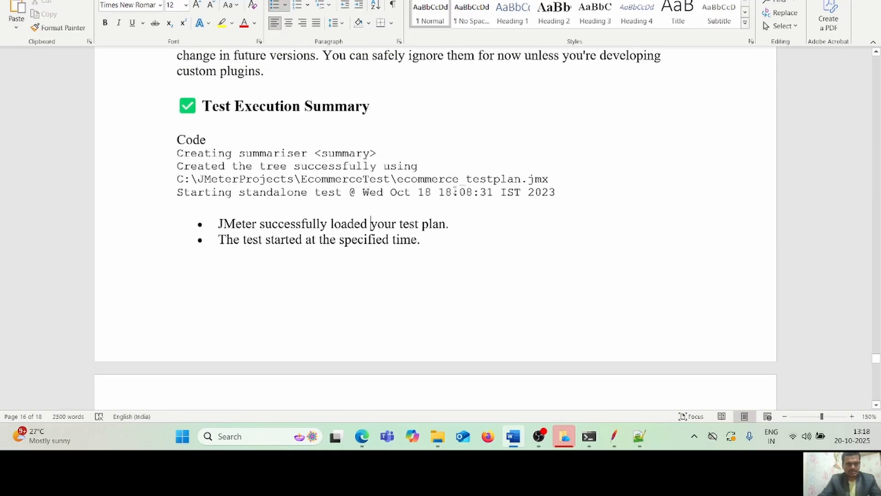